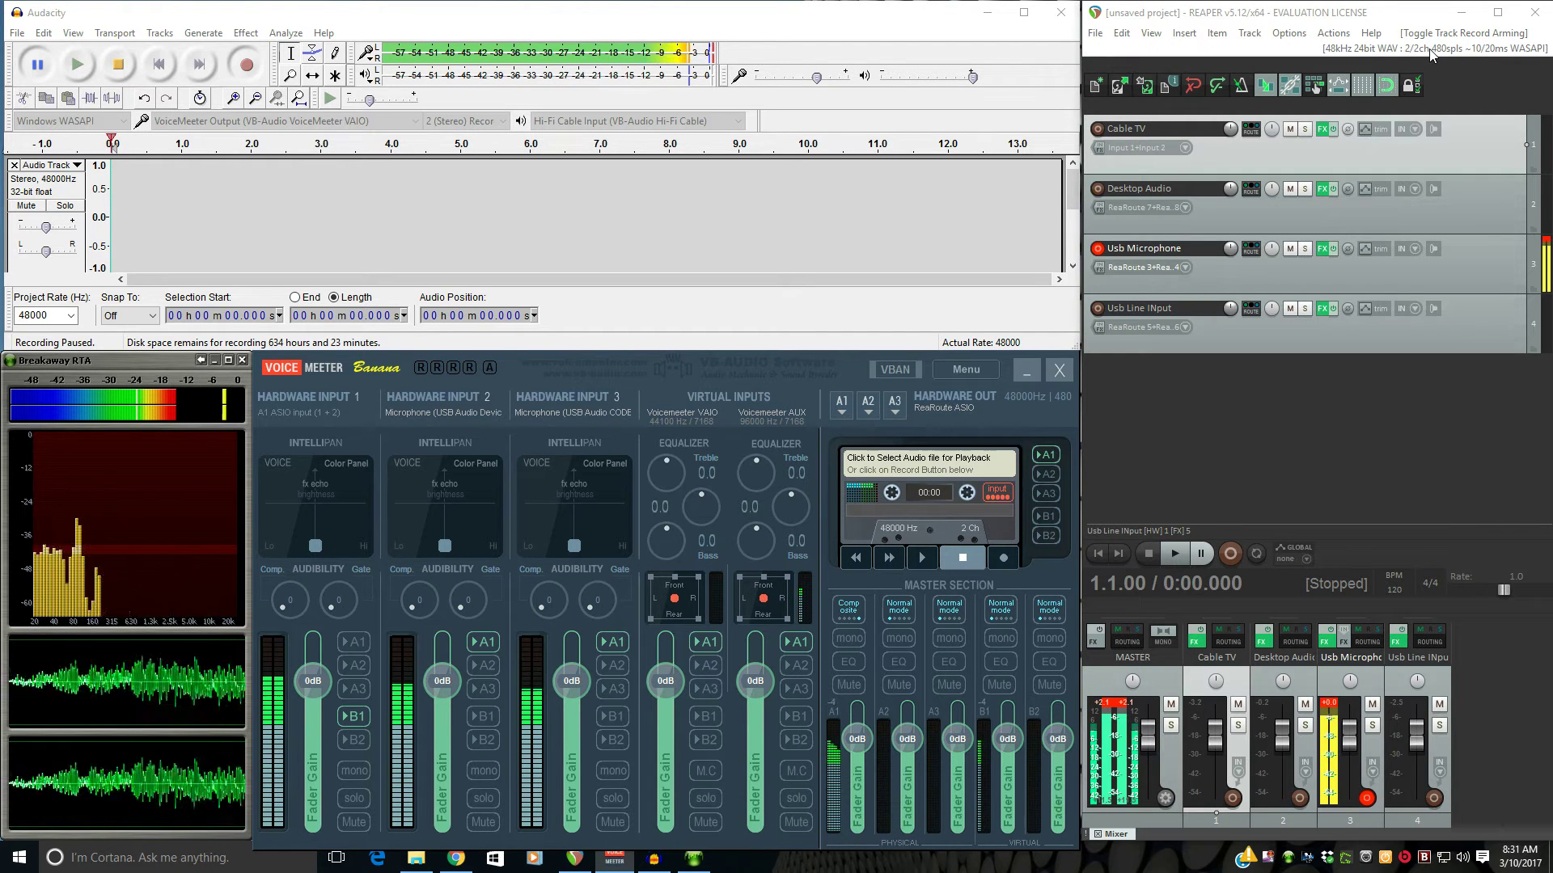
Briefly record-arm Cable TV, Desktop Audio and Usb Line INput in turn to check their levels.
left_click(1098, 128)
left_click(1098, 128)
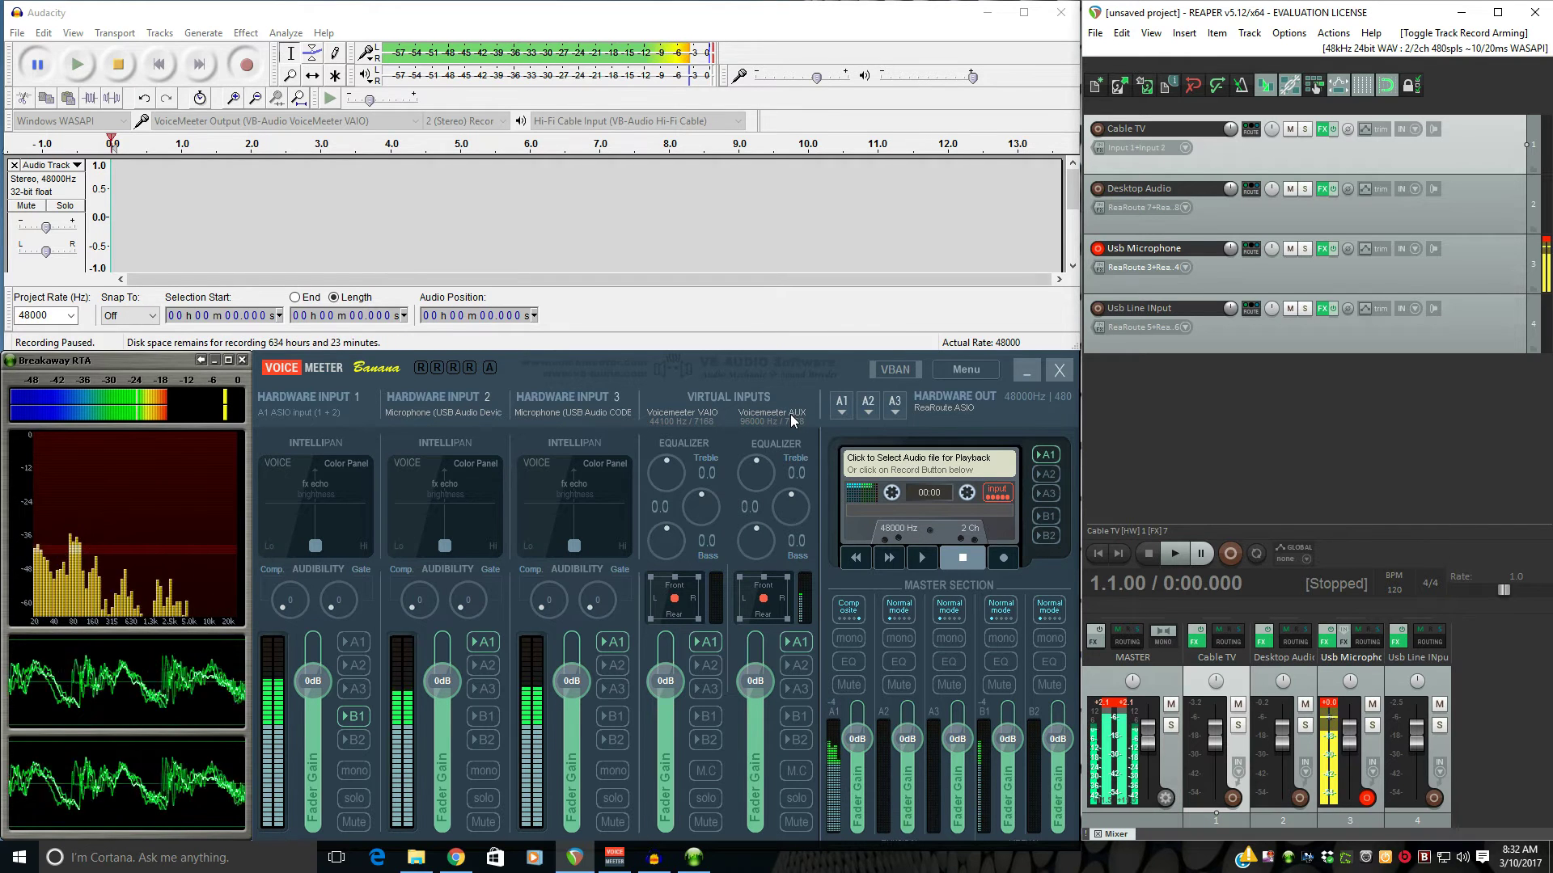
left_click(1098, 189)
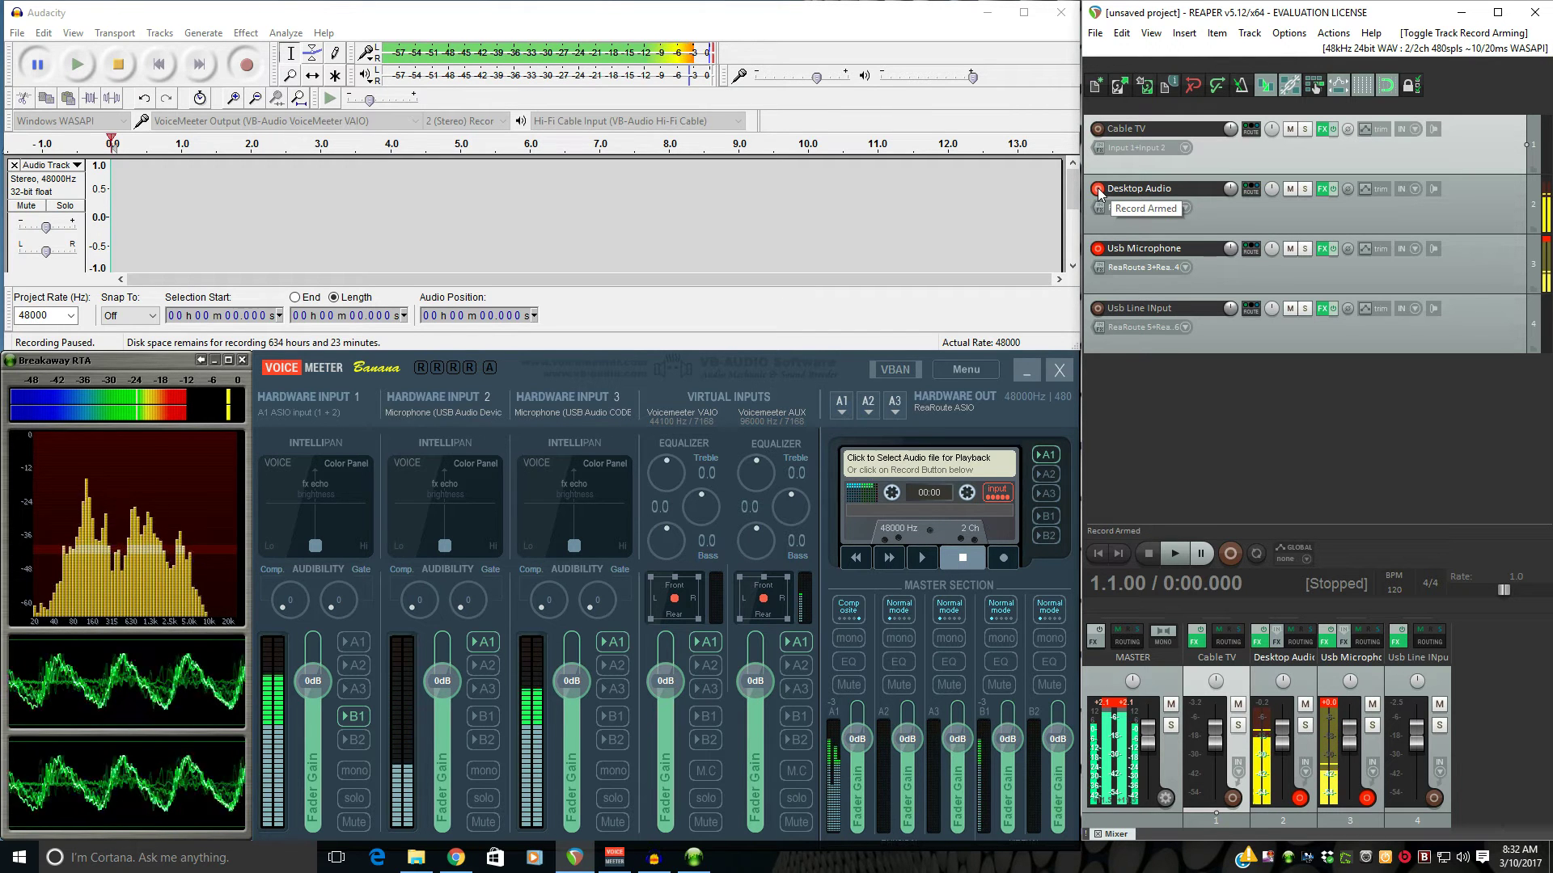
left_click(1099, 190)
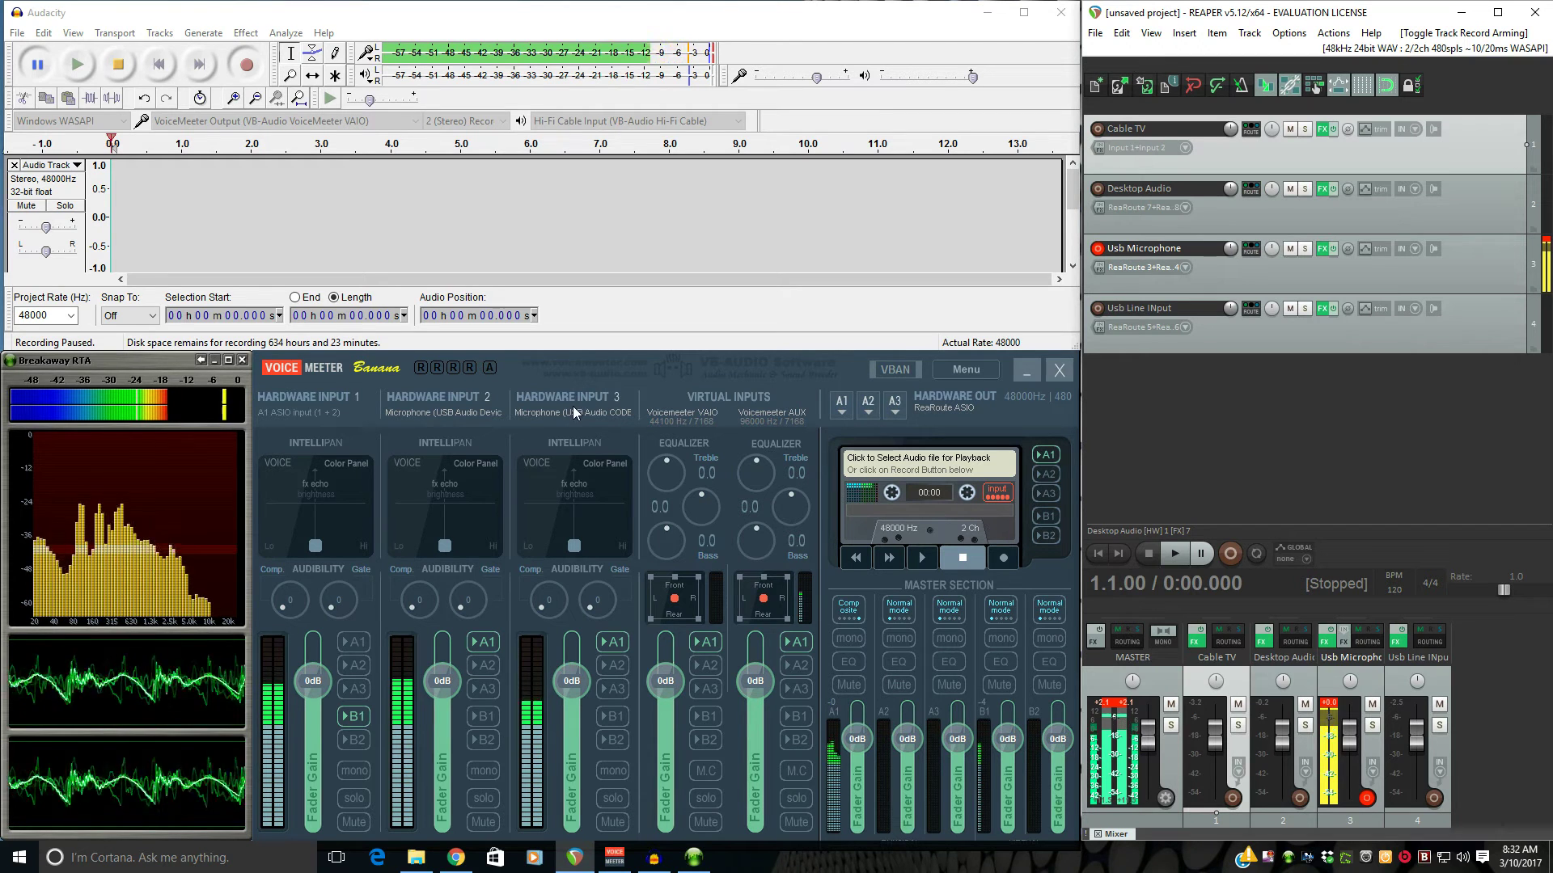
left_click(1101, 308)
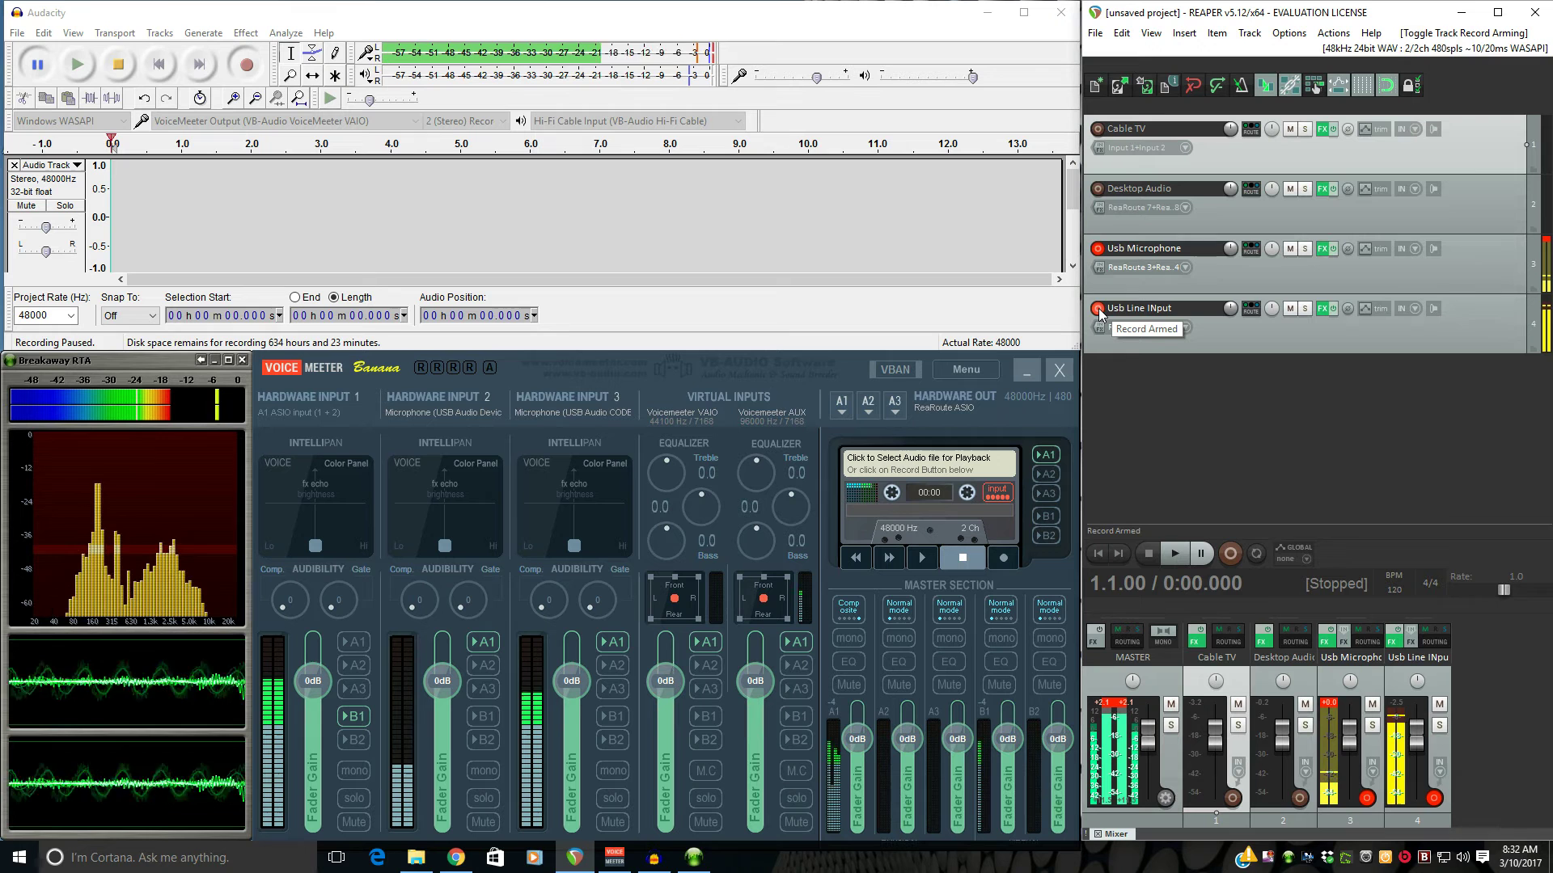
left_click(1099, 314)
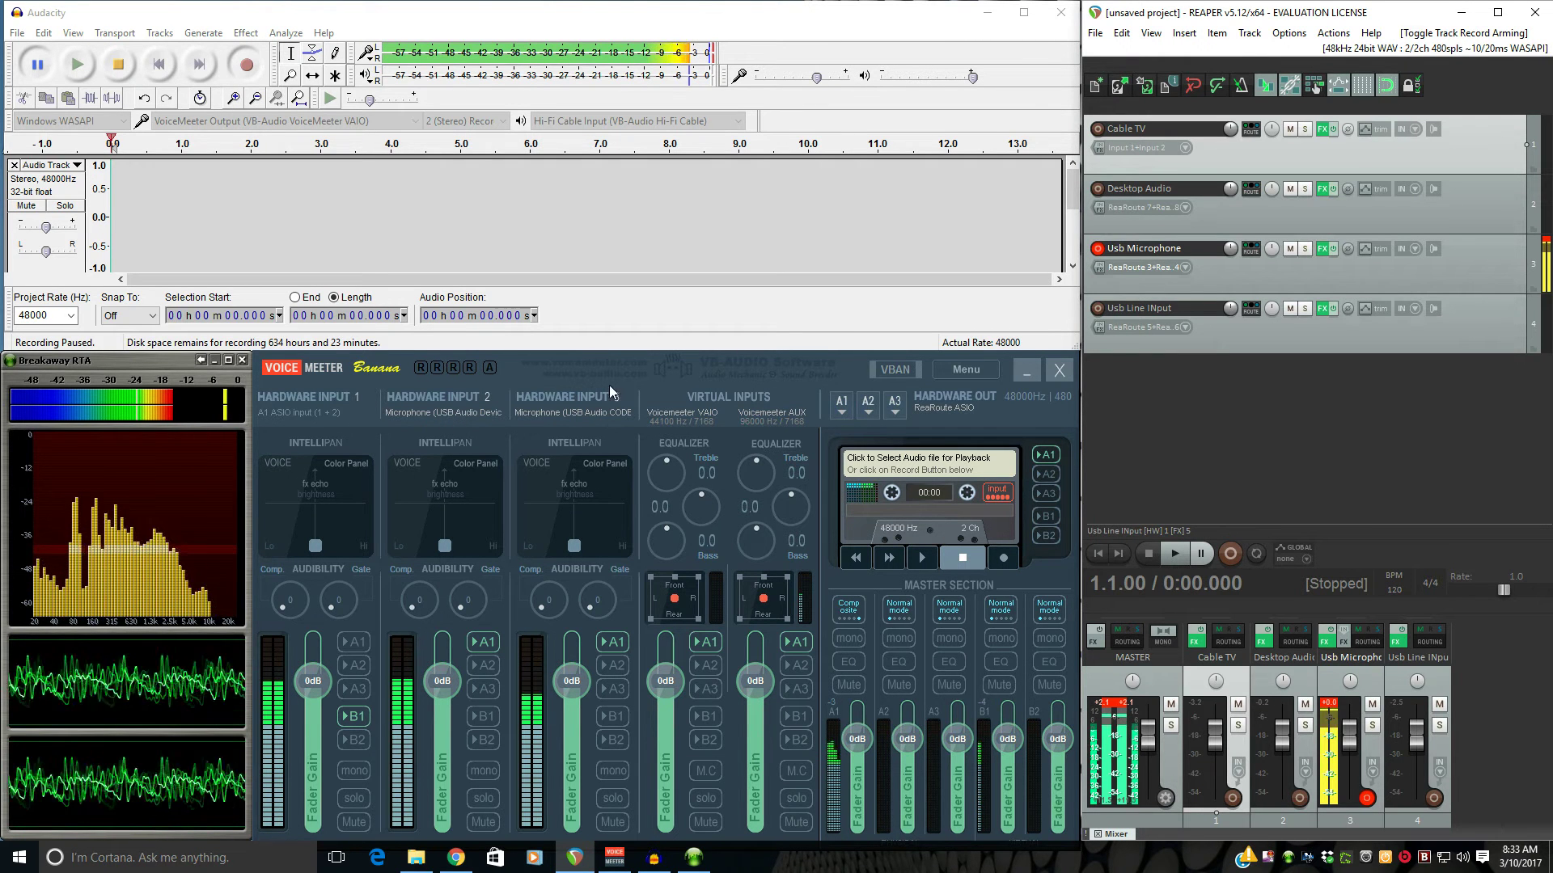
Set Usb Microphone's input to ReaRoute 3/4, leaving Usb Line INput on 5/6 and Desktop Audio on 7/8.
left_click(1138, 268)
mouse_move(1167, 298)
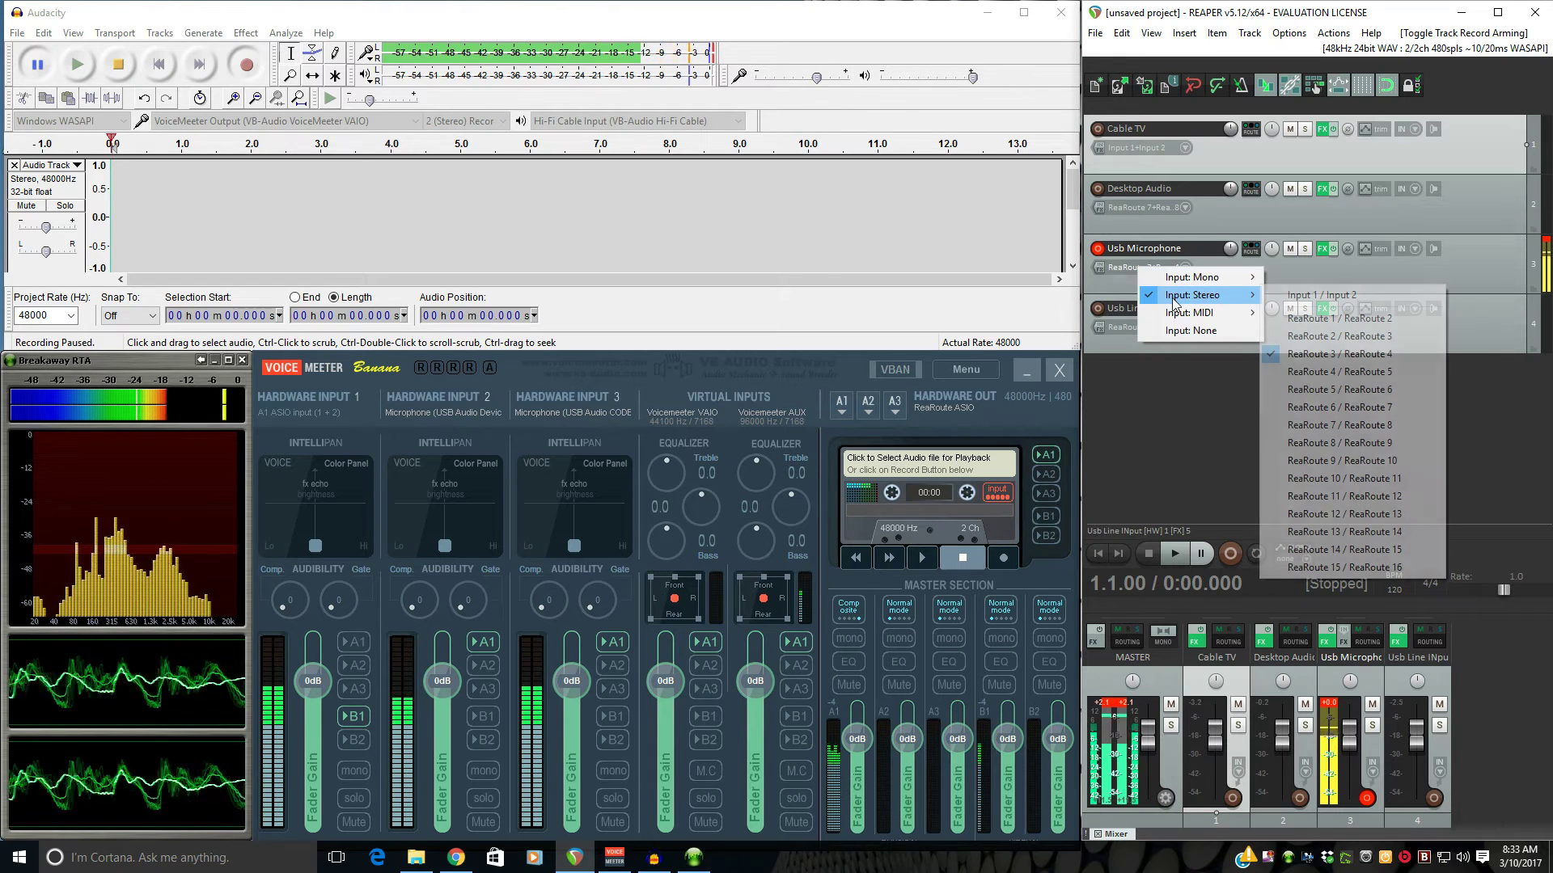
left_click(1326, 348)
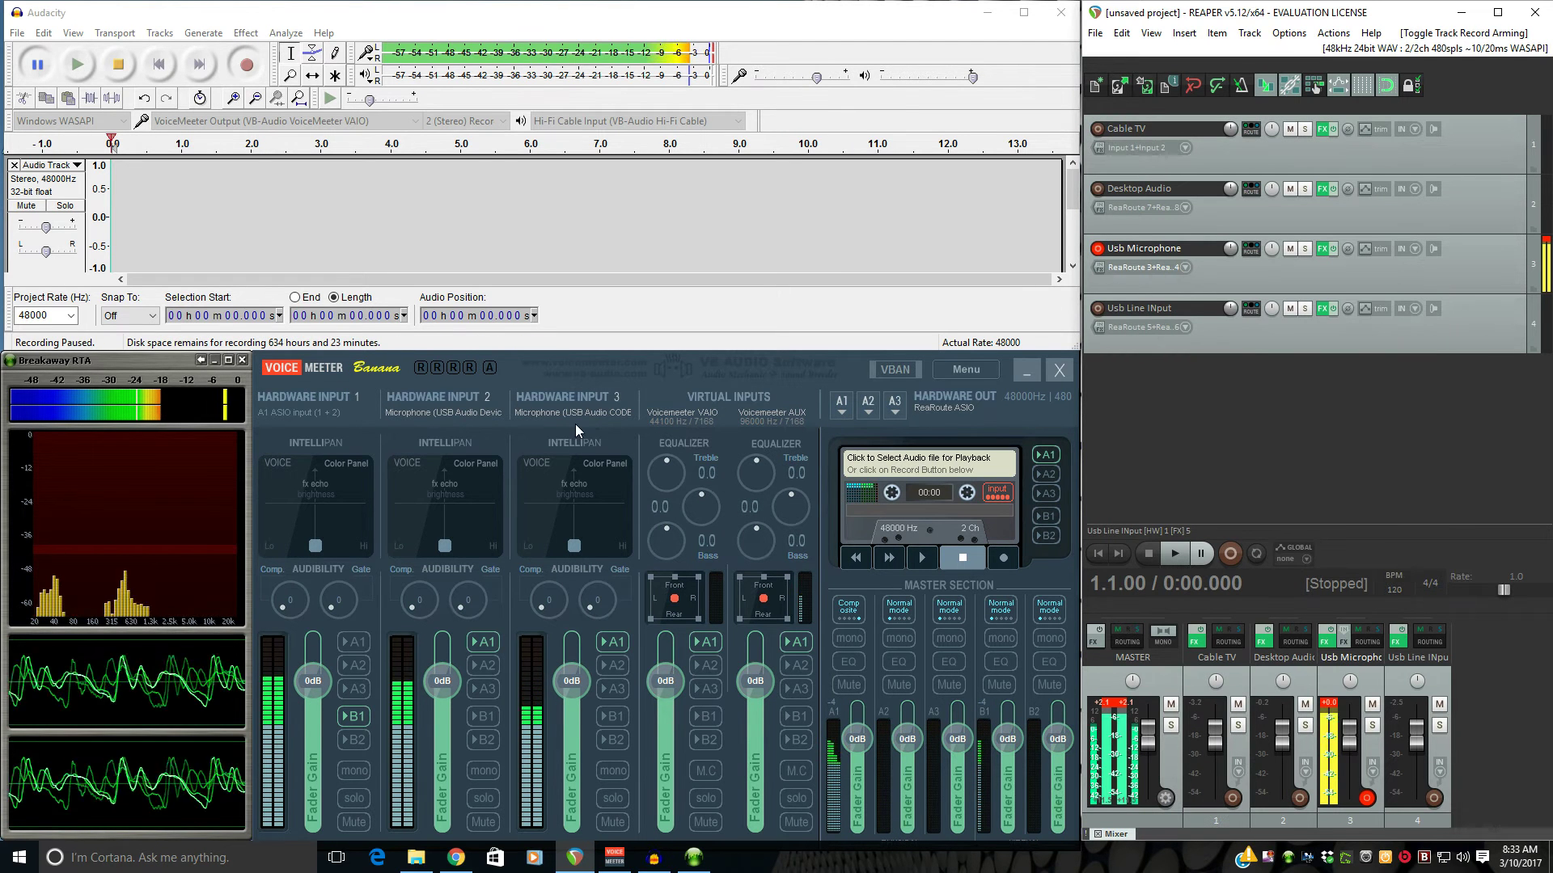
left_click(1164, 317)
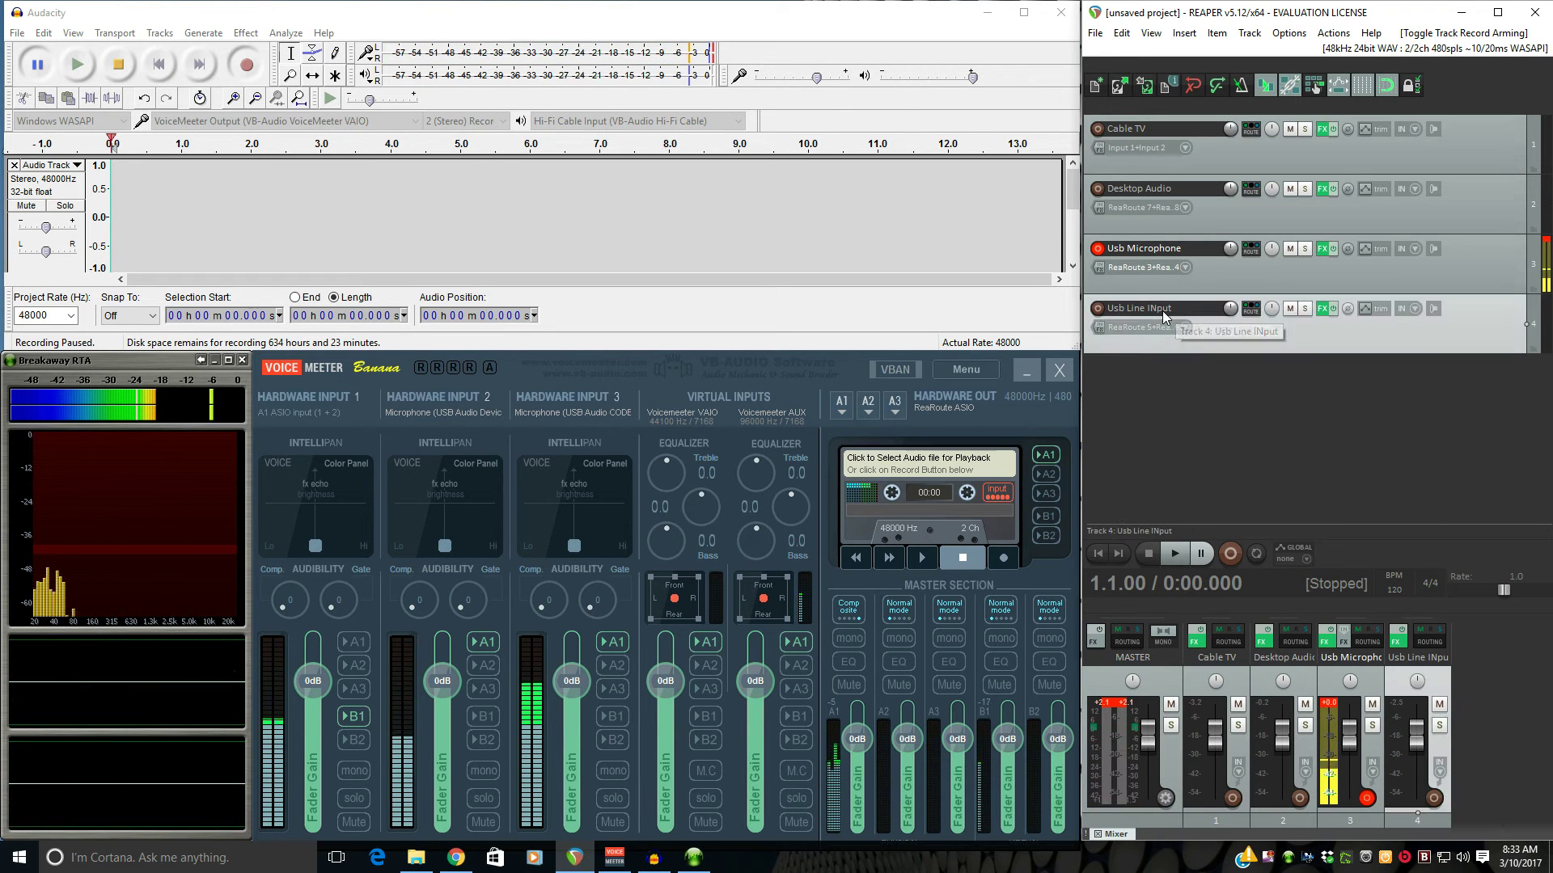
left_click(1166, 326)
mouse_move(1189, 359)
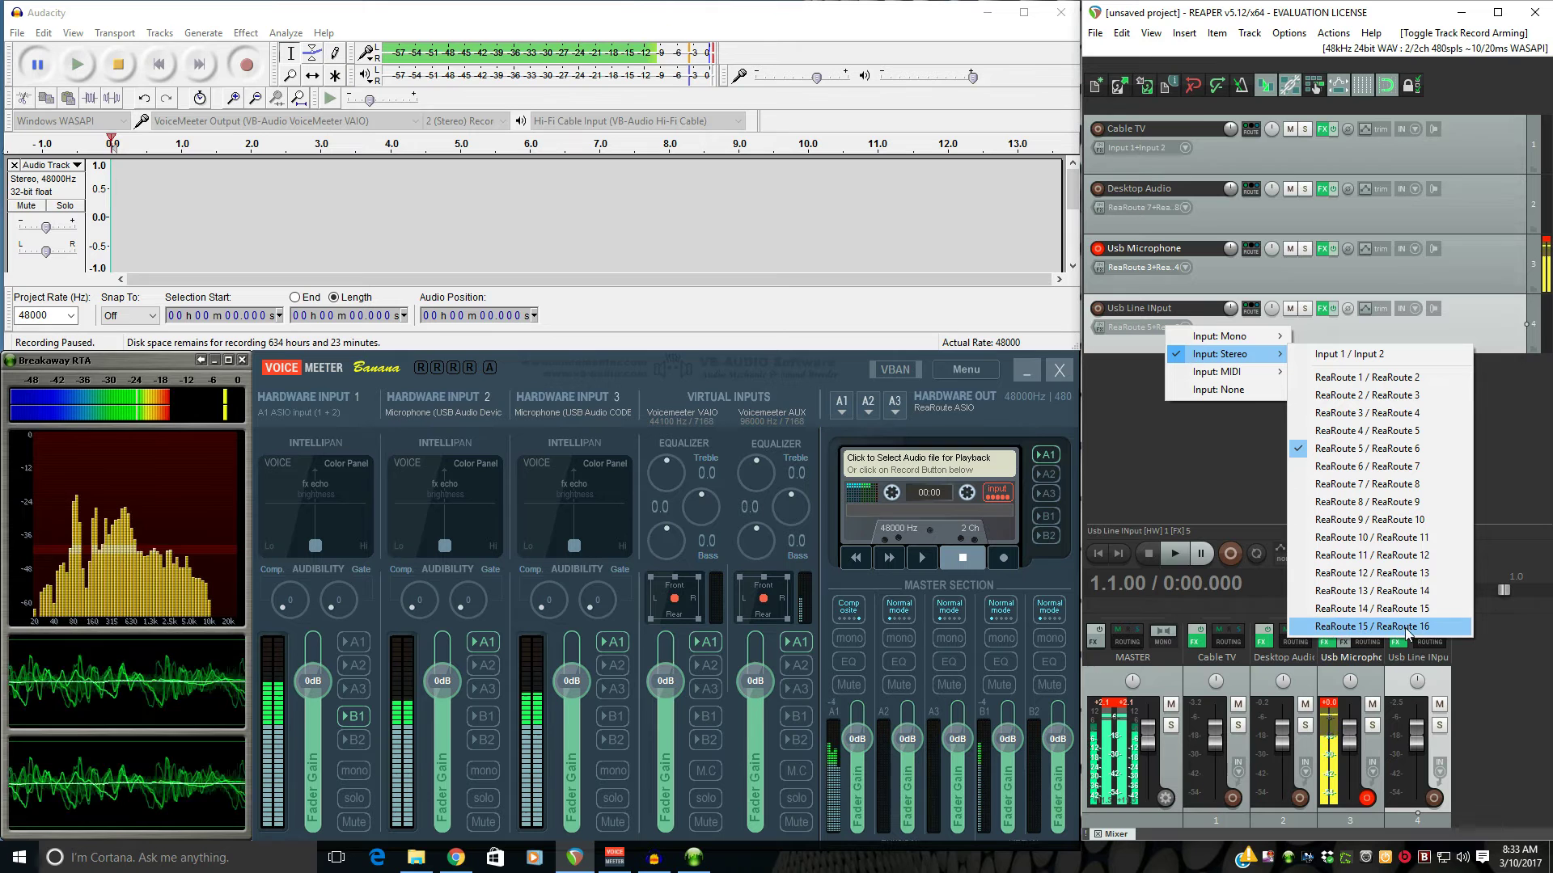
left_click(1229, 489)
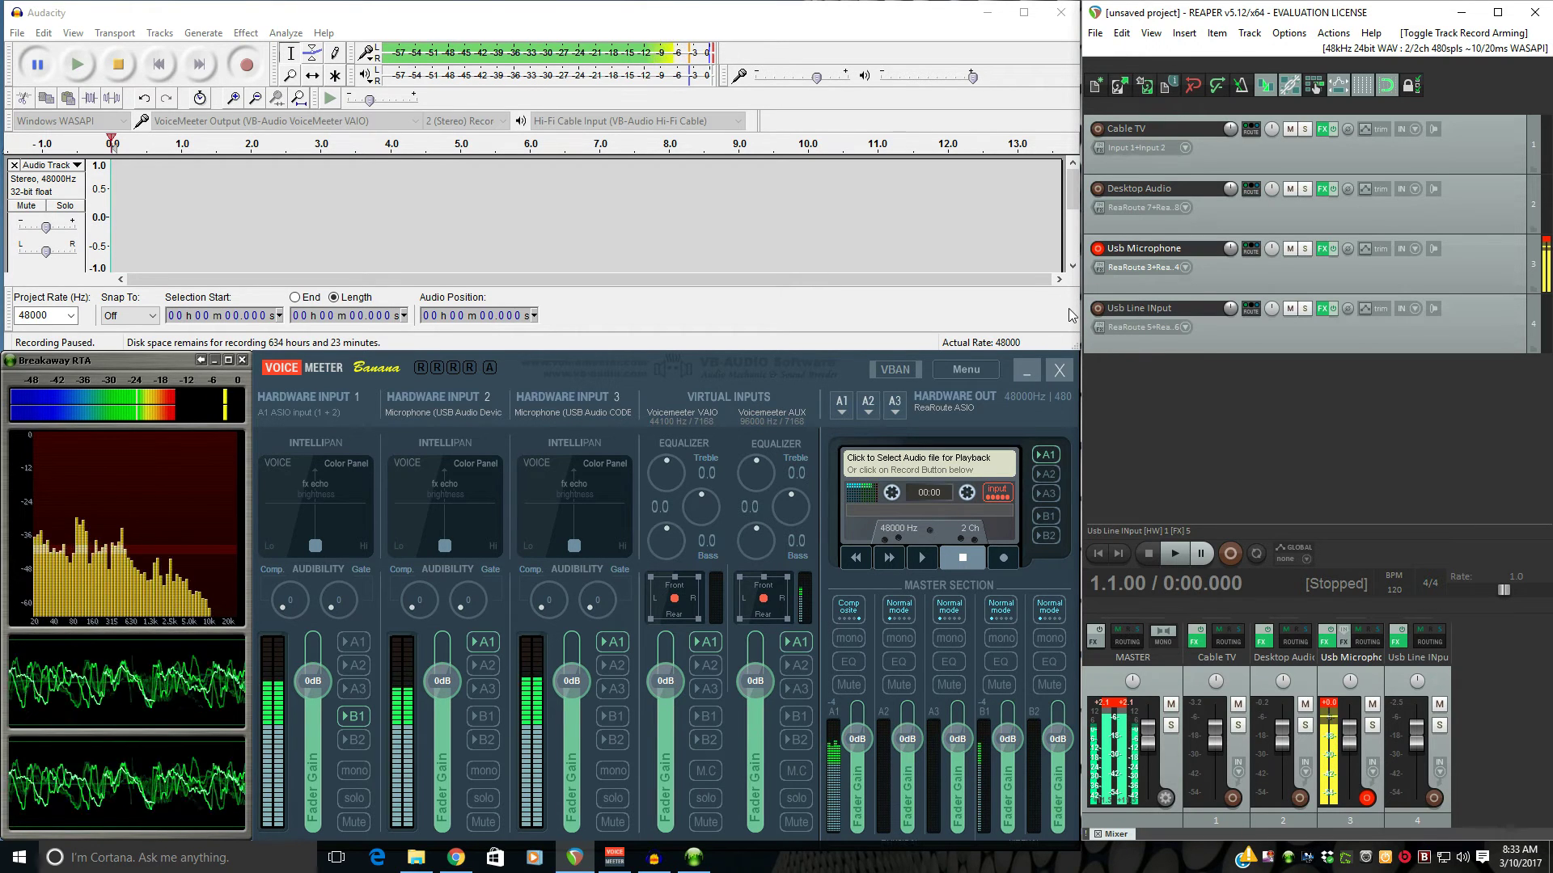
left_click(1156, 207)
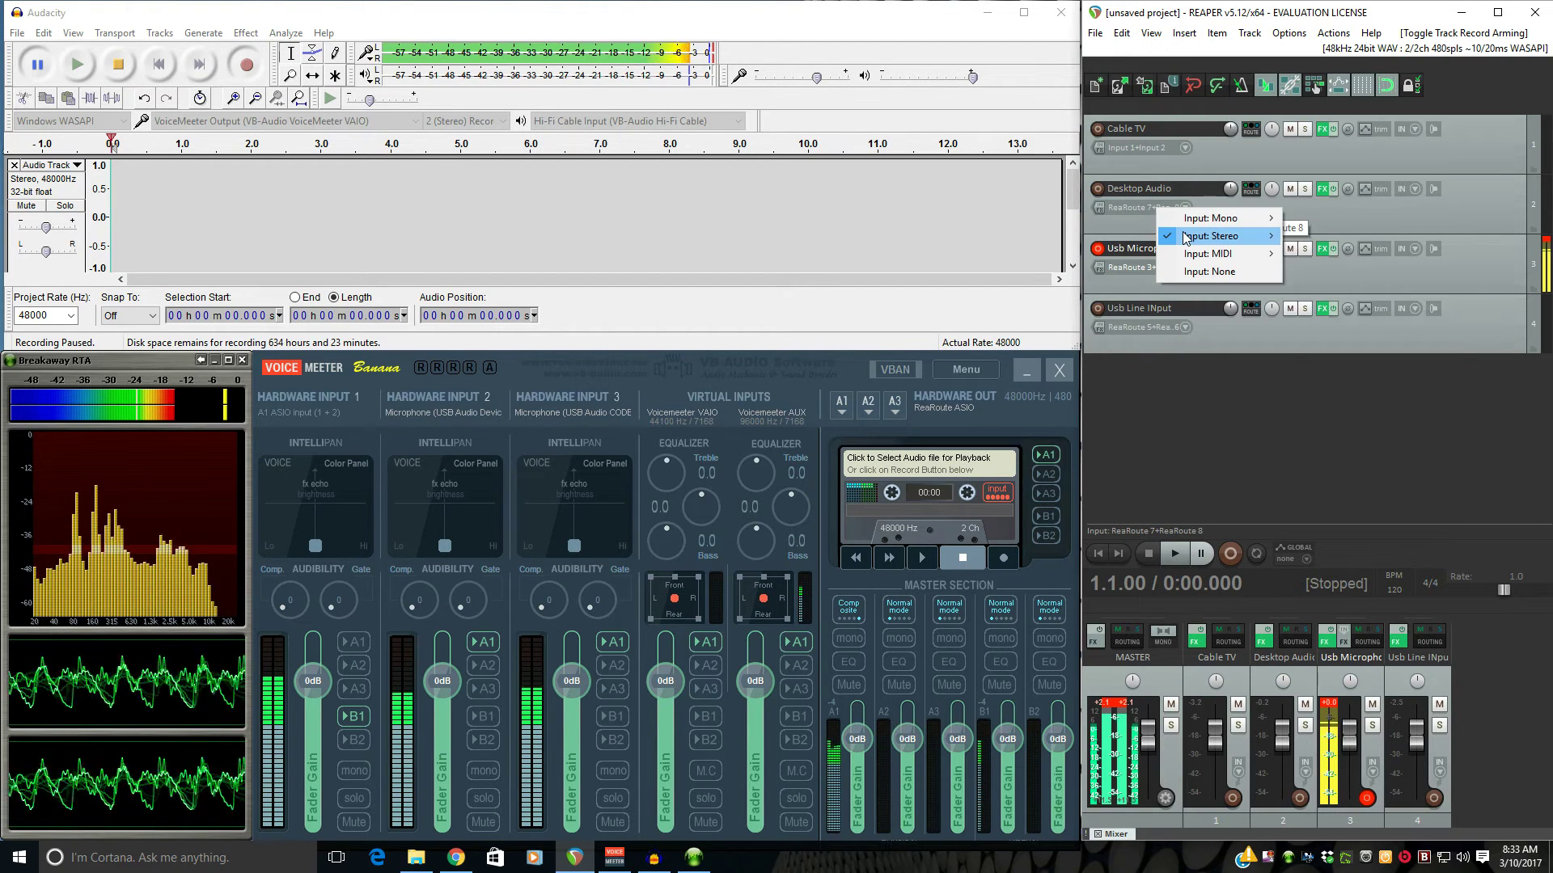
mouse_move(1186, 236)
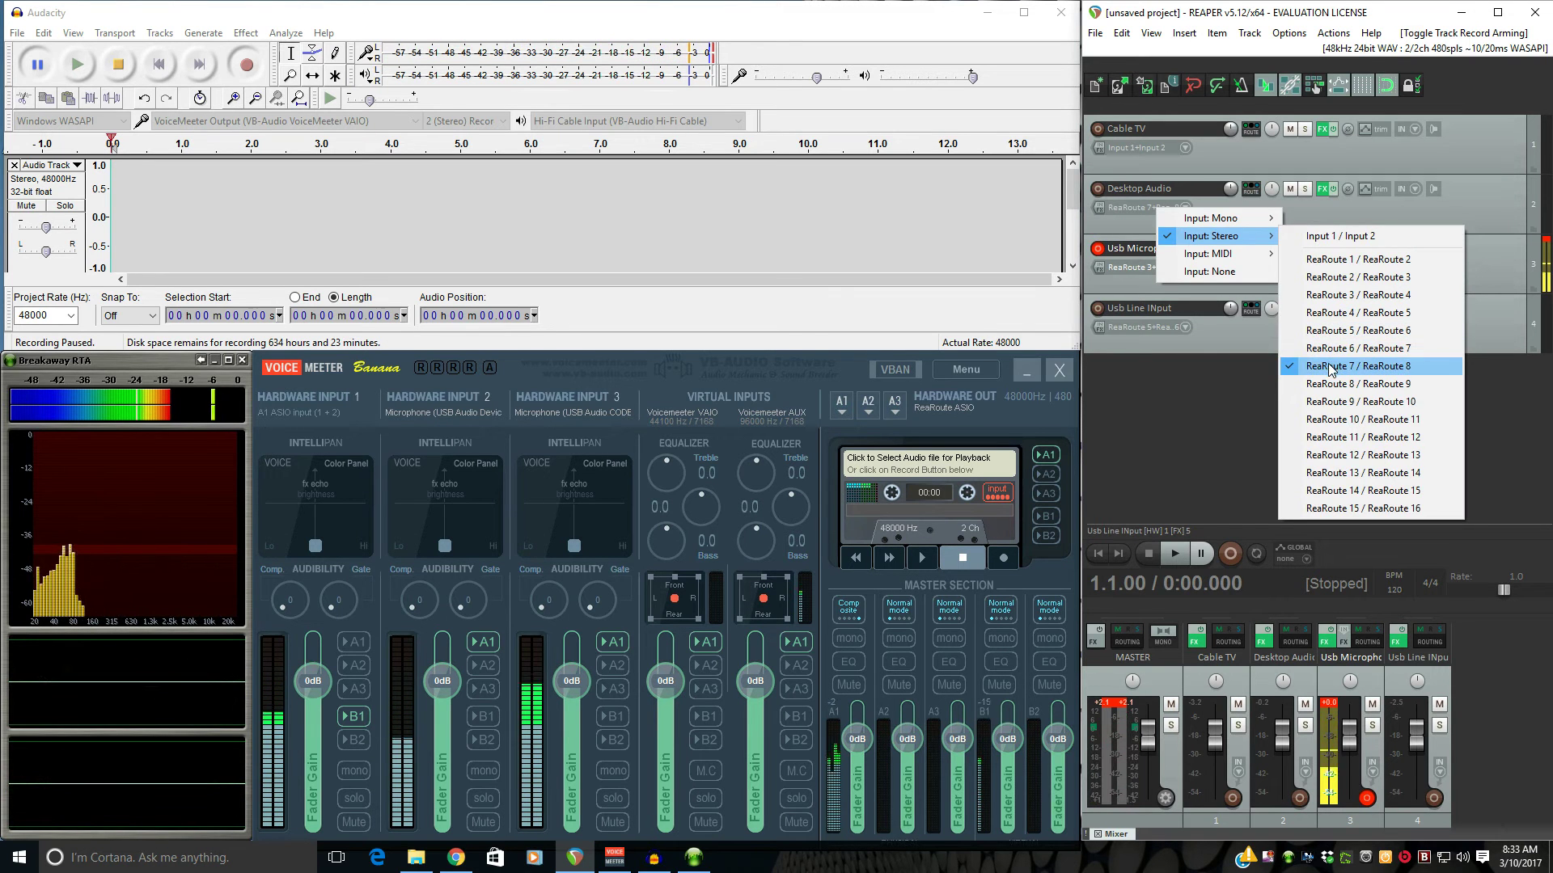
left_click(1223, 405)
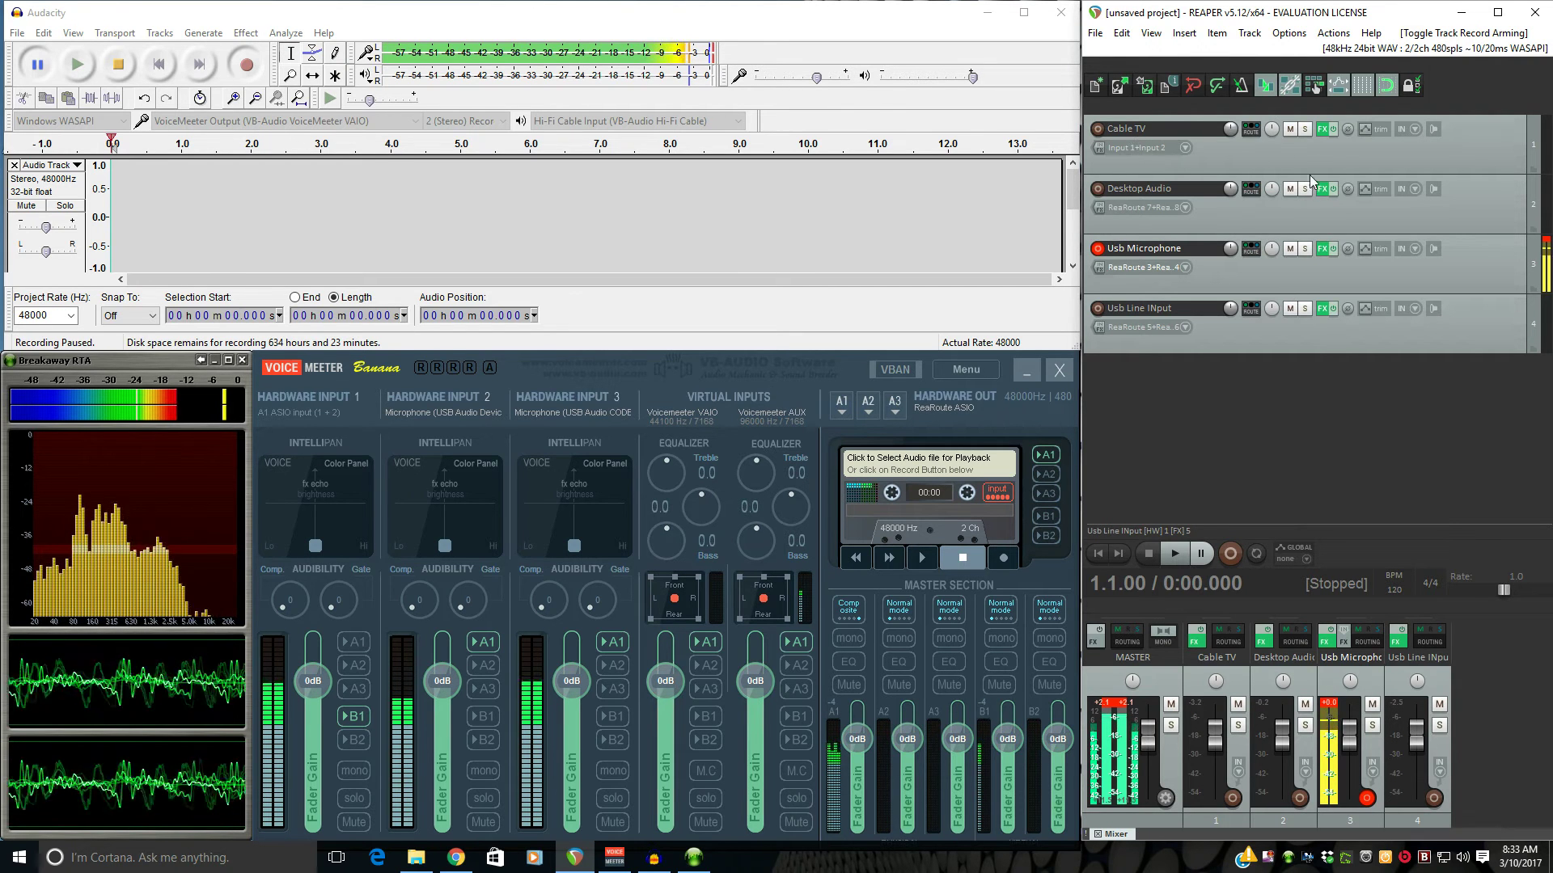
Review the routing settings of the Cable TV, Desktop Audio and Usb Line INput tracks.
left_click(1252, 132)
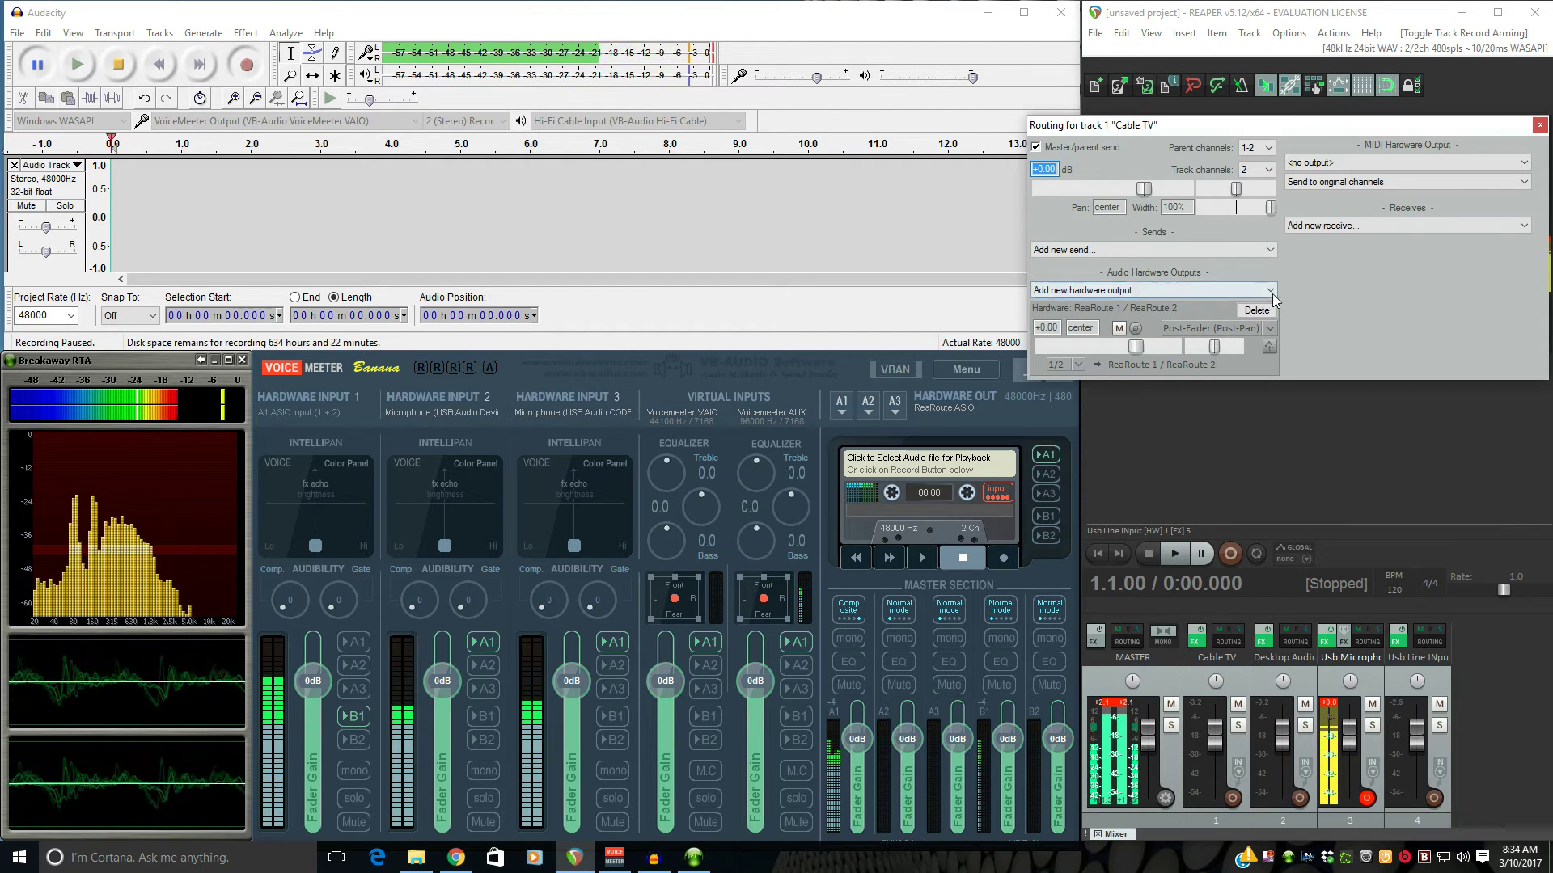
left_click(1539, 125)
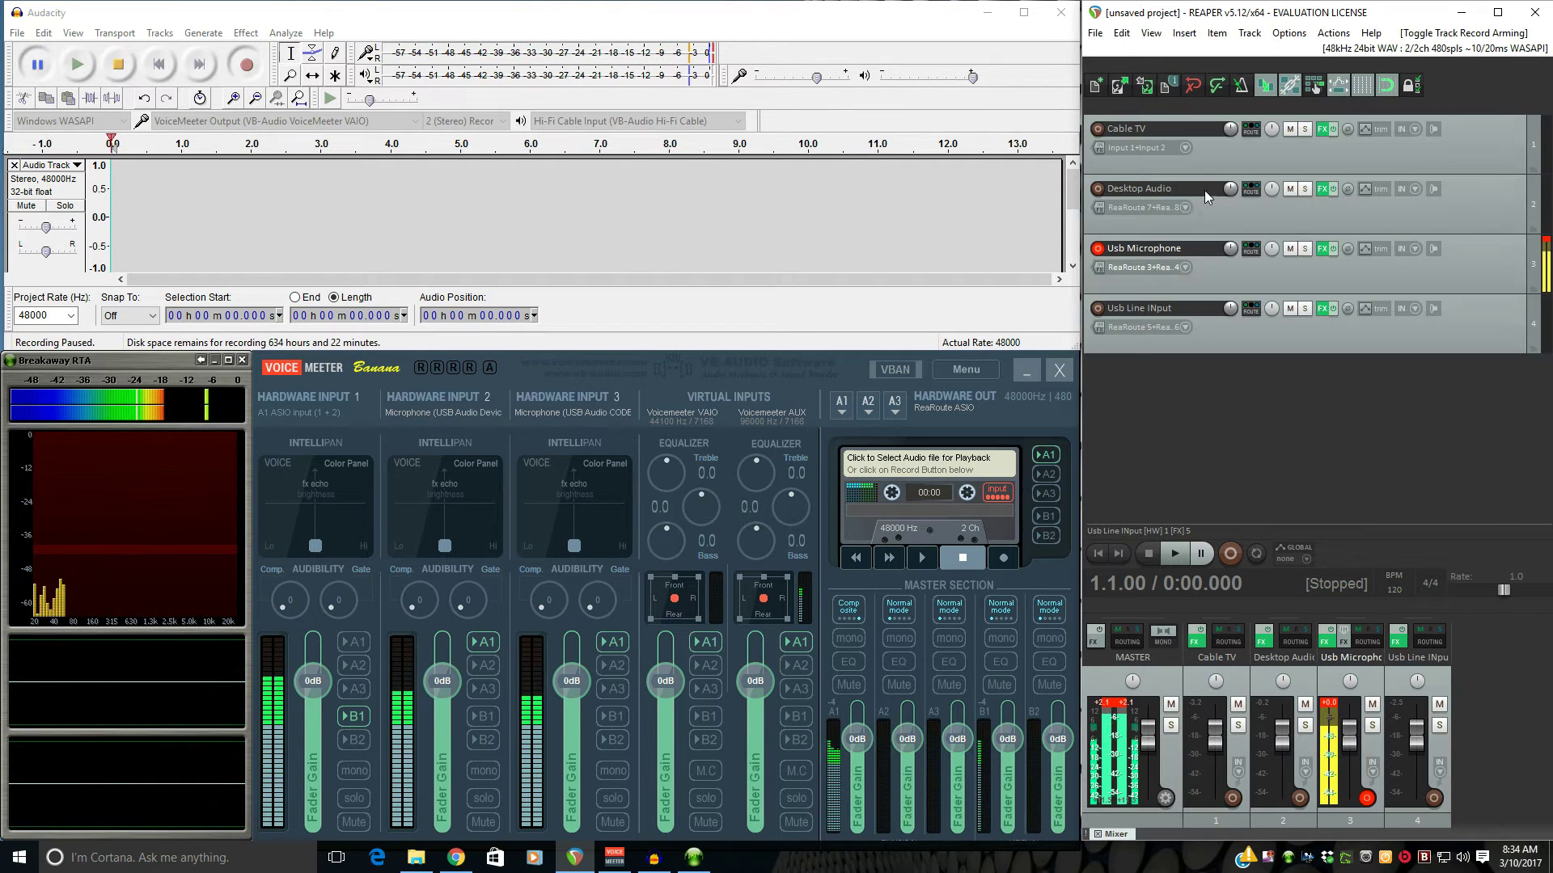
left_click(1251, 191)
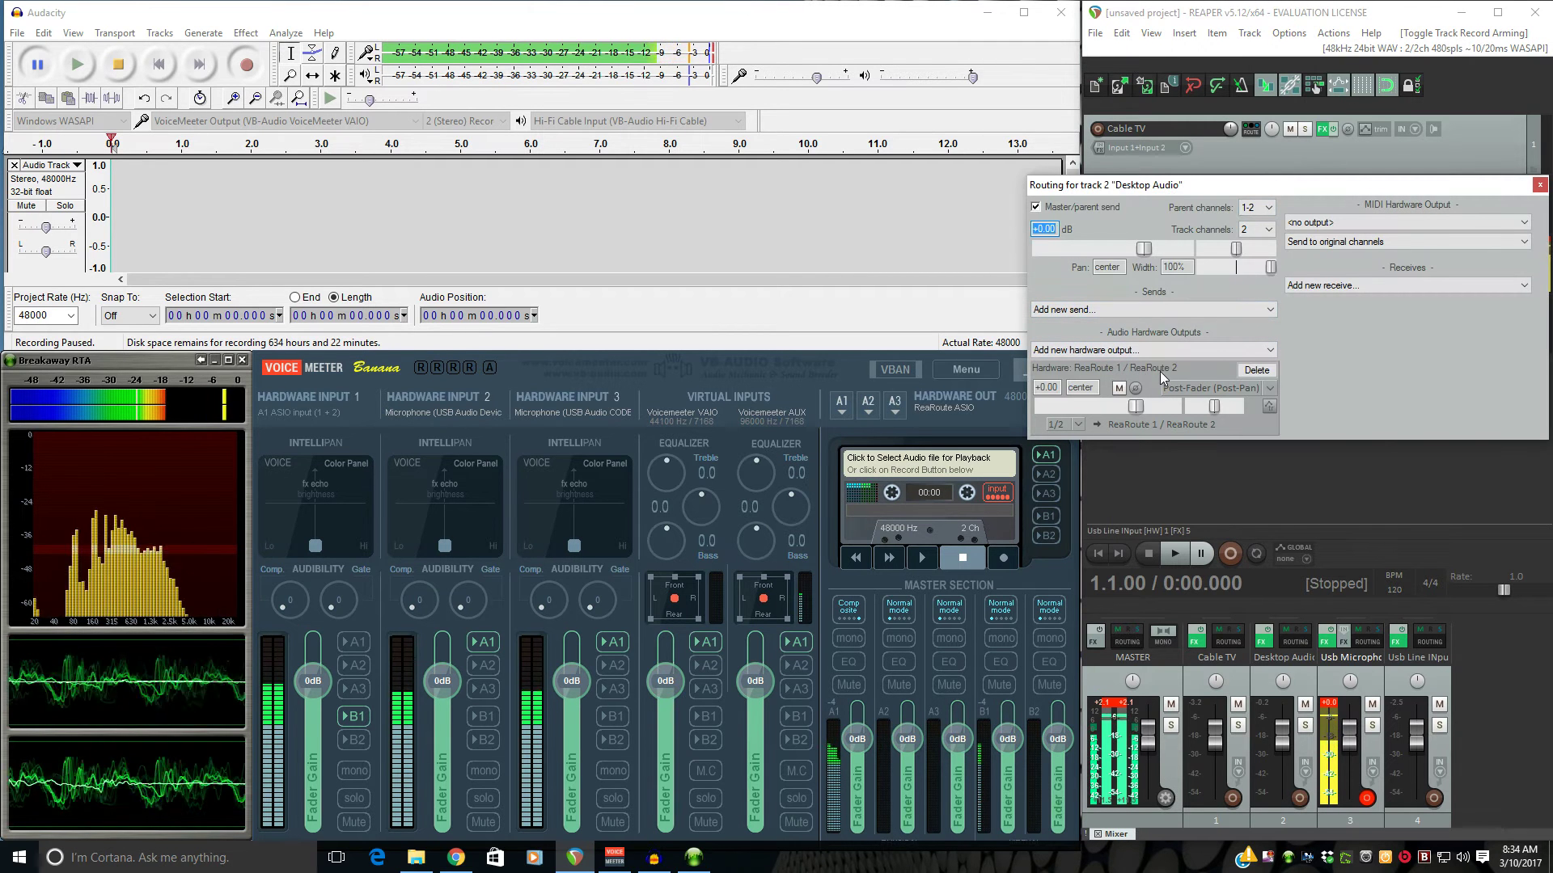
left_click(1539, 185)
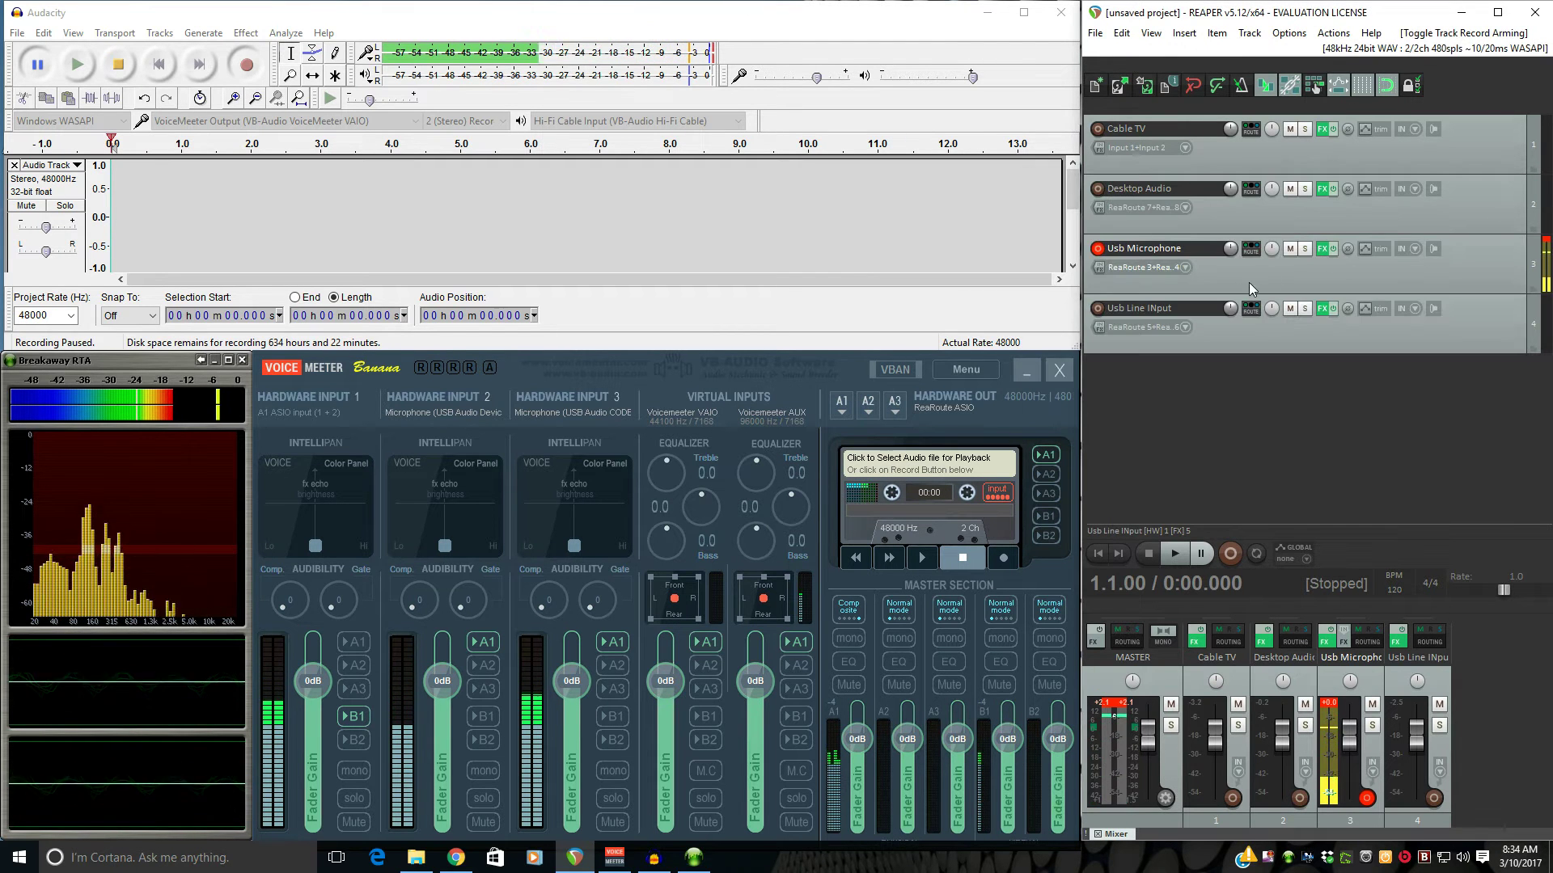
left_click(1251, 311)
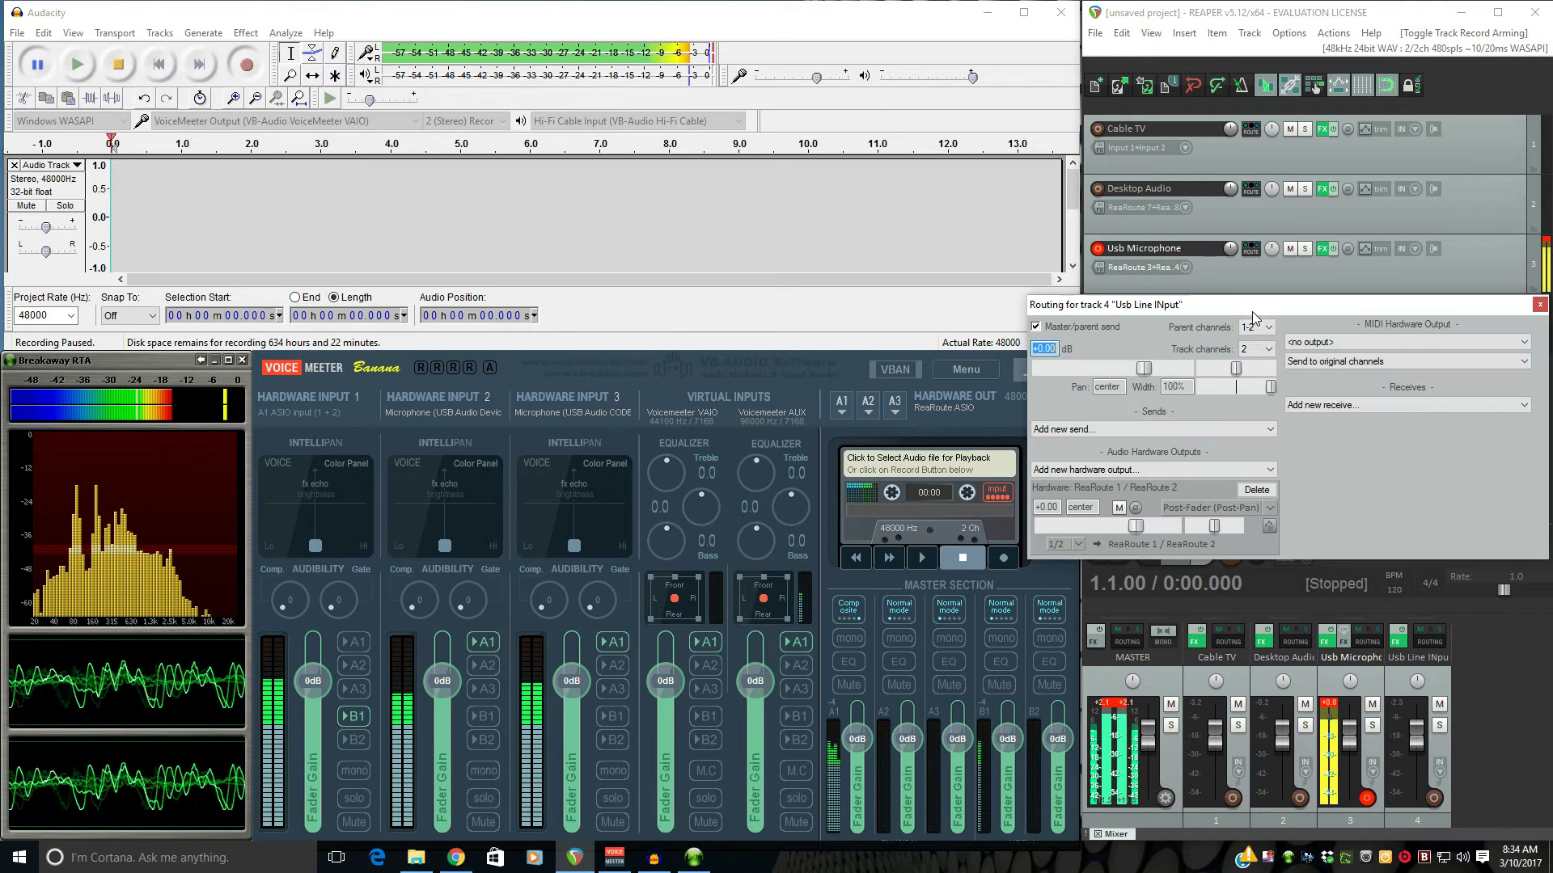
left_click(1539, 304)
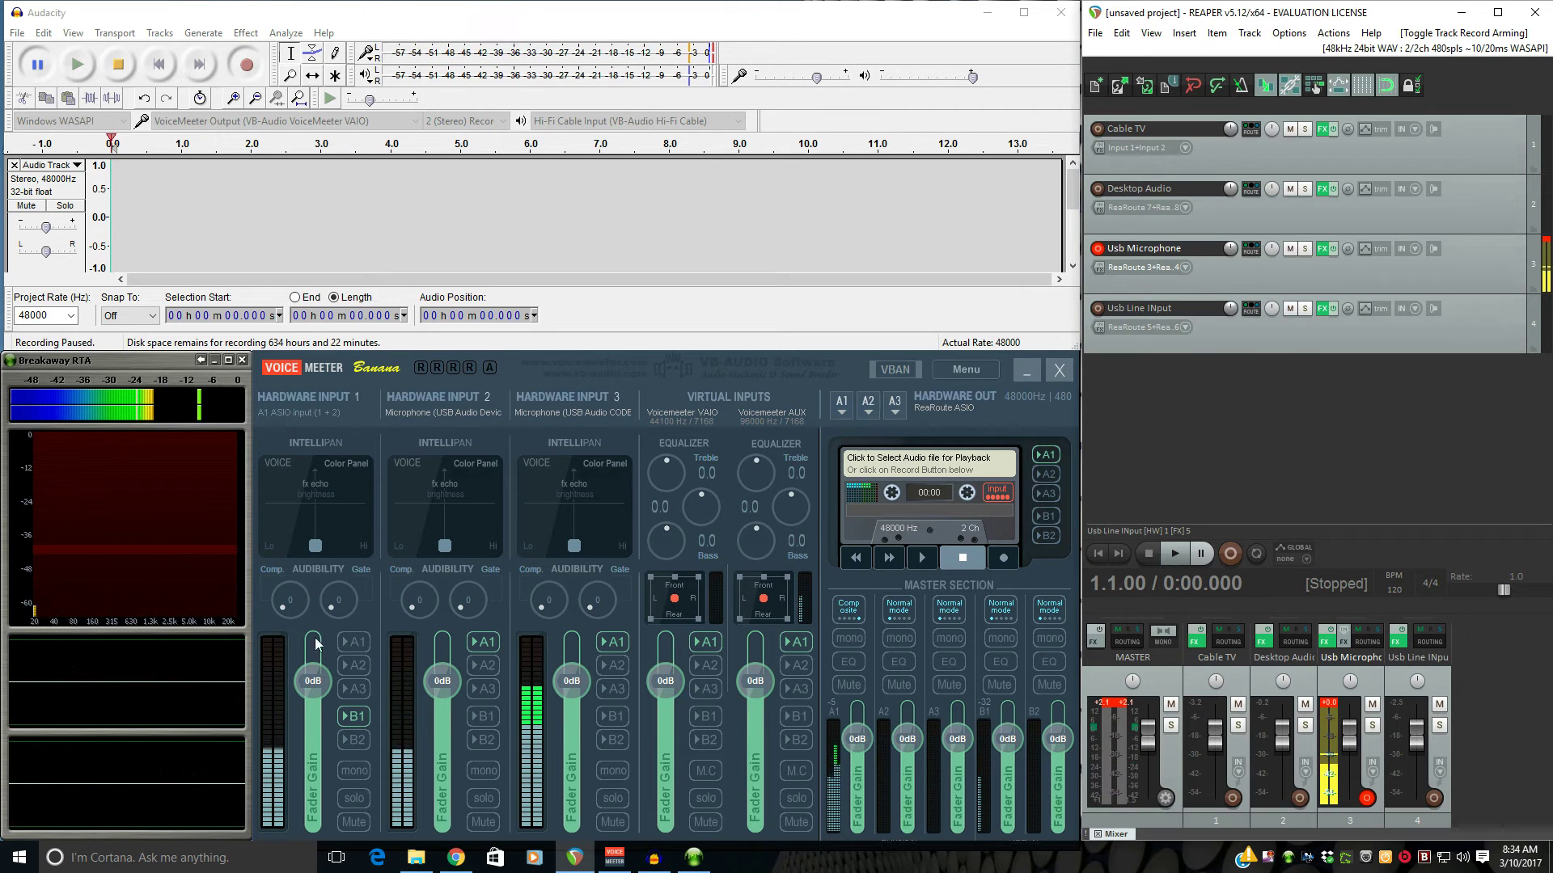
Send VoiceMeeter's Hardware Input 1 to bus B1.
left_click(356, 716)
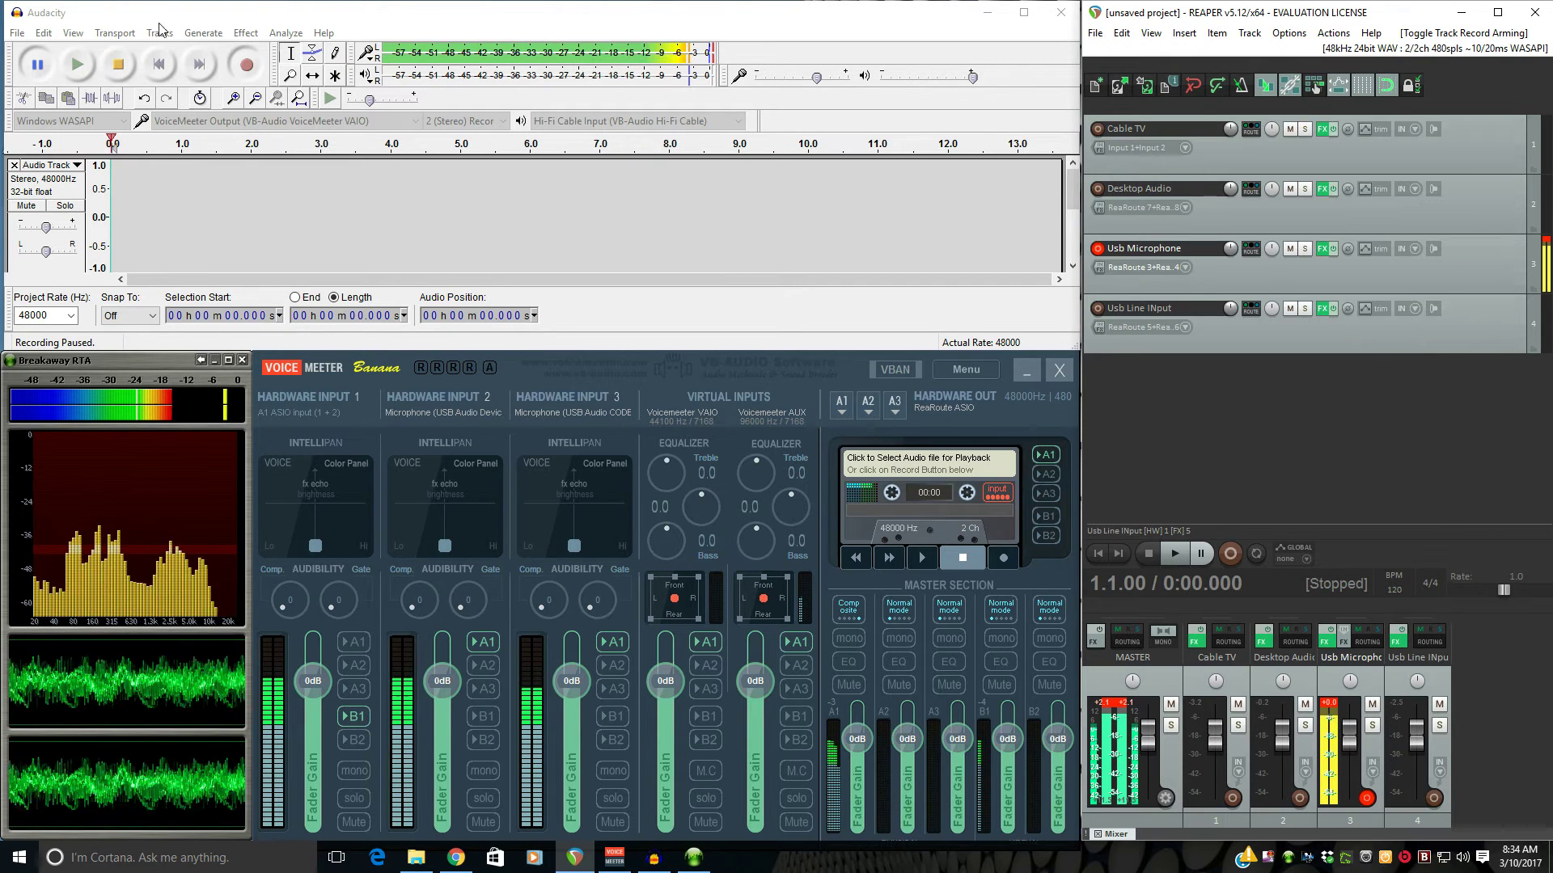
left_click(113, 16)
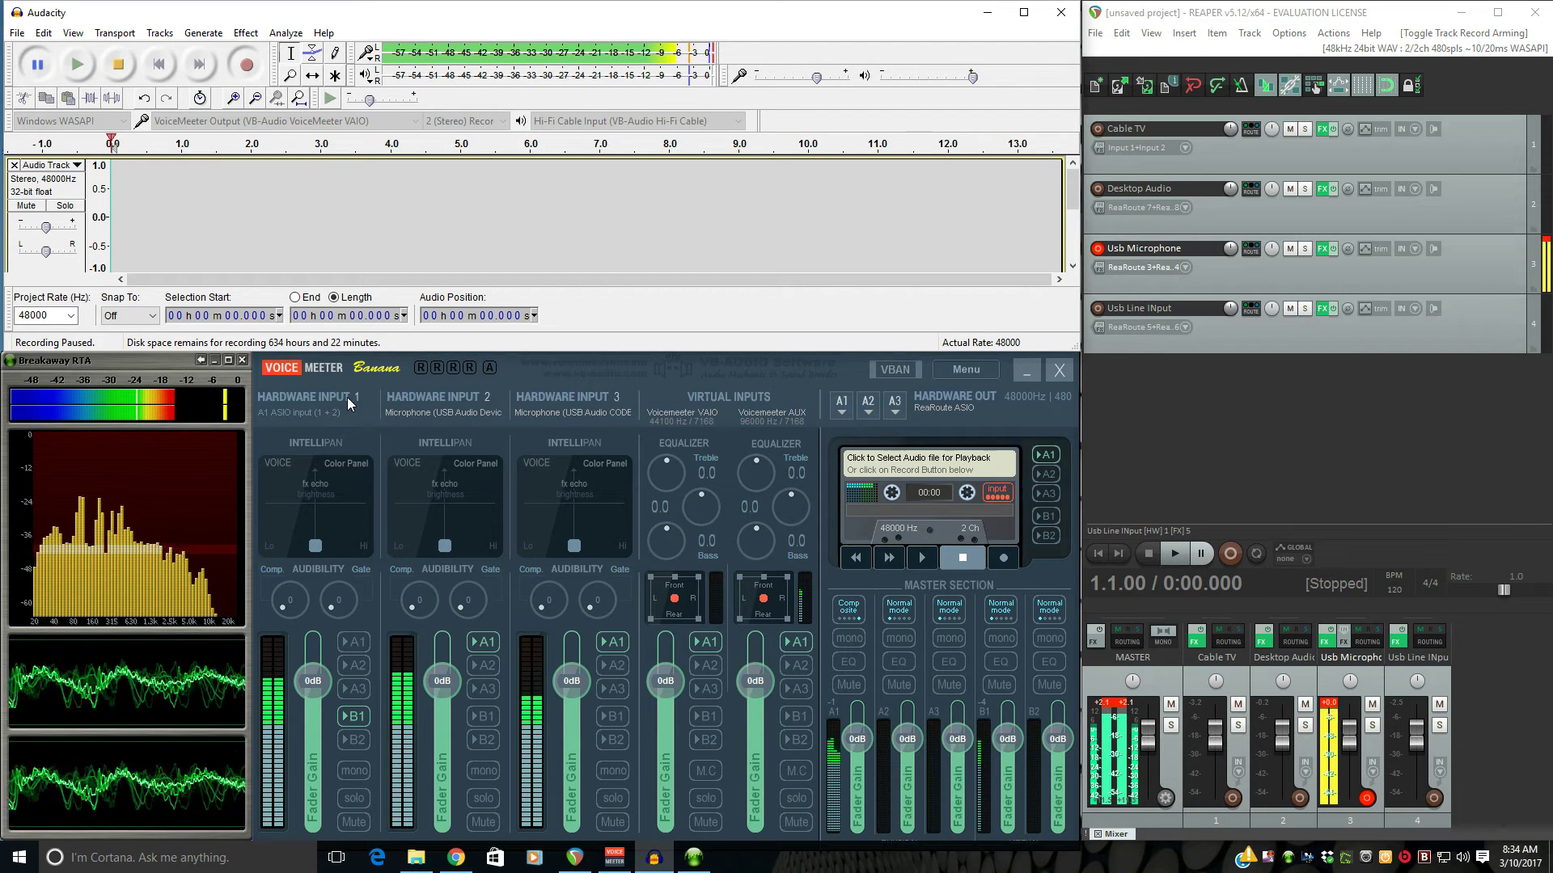
left_click(354, 717)
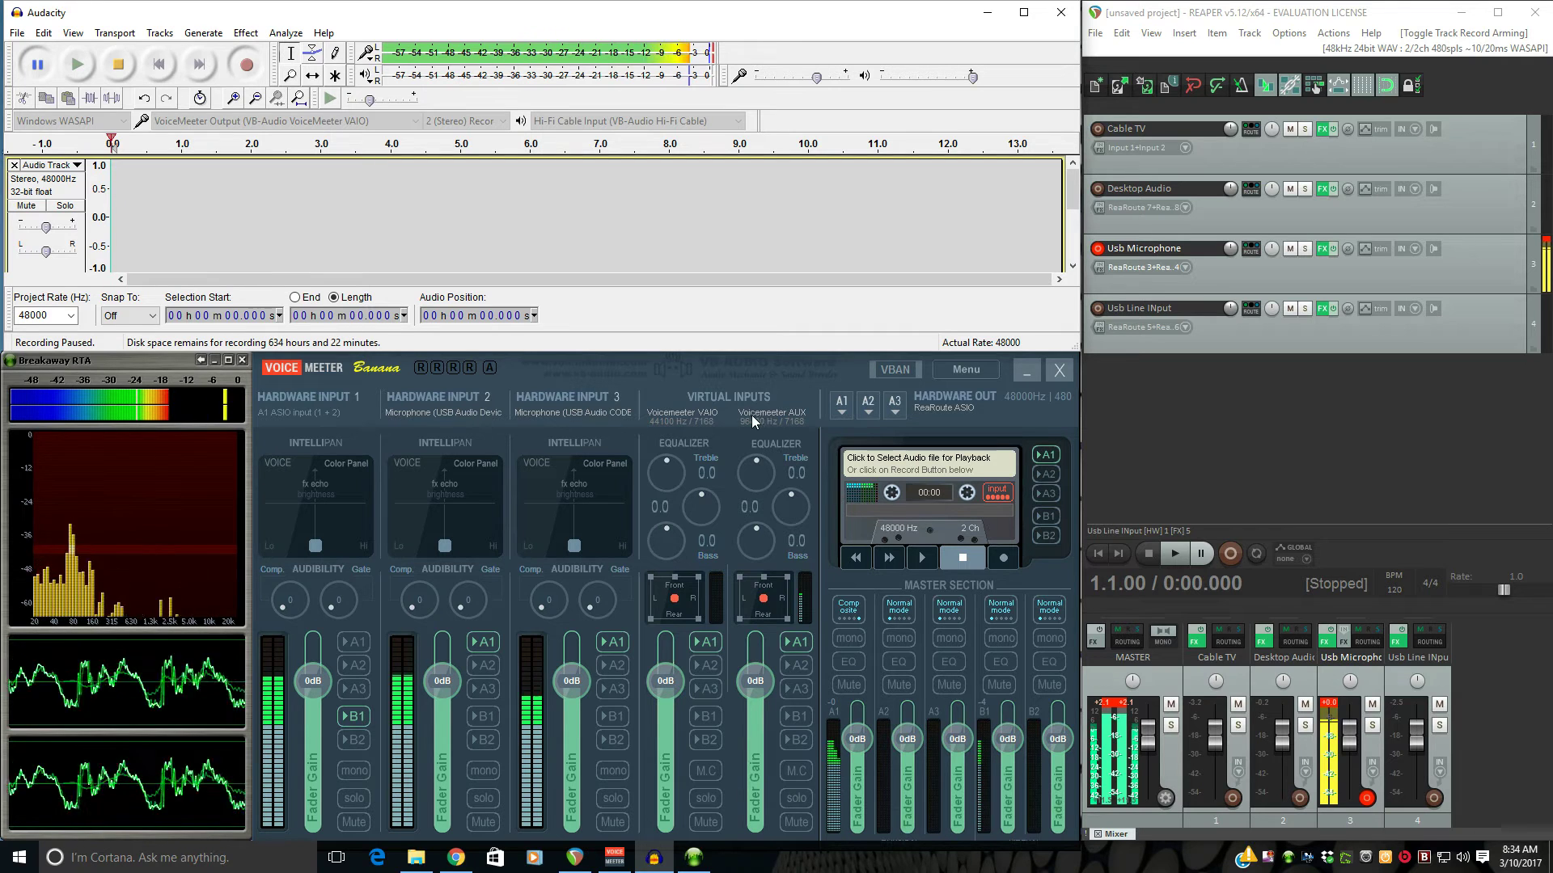
Check the Windows playback devices, viewing VoiceMeeter Aux Input without changing anything.
right_click(1466, 859)
left_click(1430, 792)
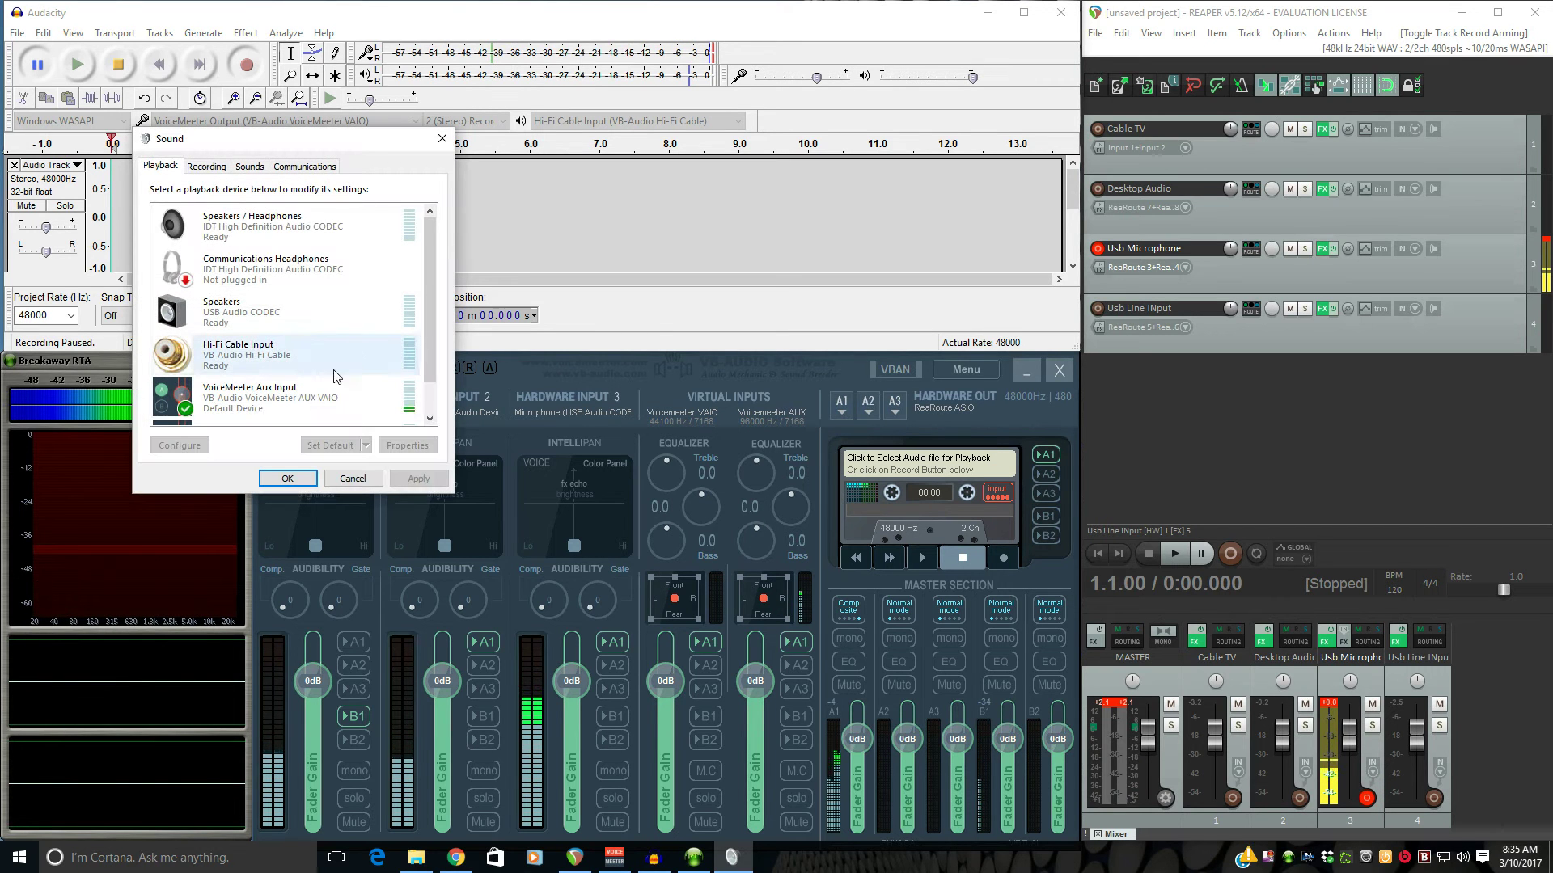
left_click(301, 400)
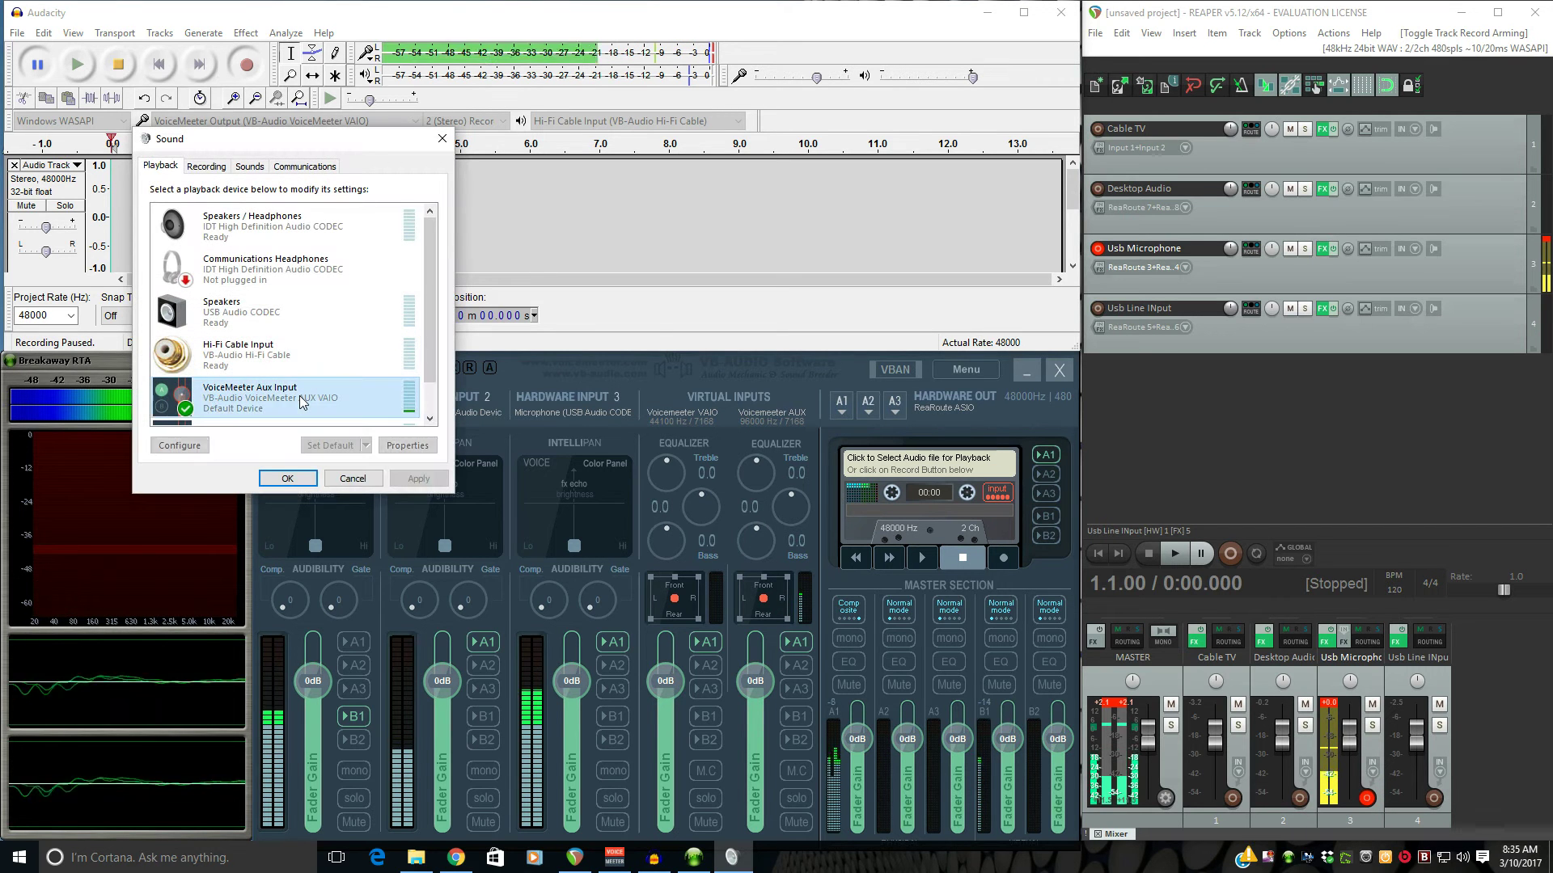
left_click(335, 477)
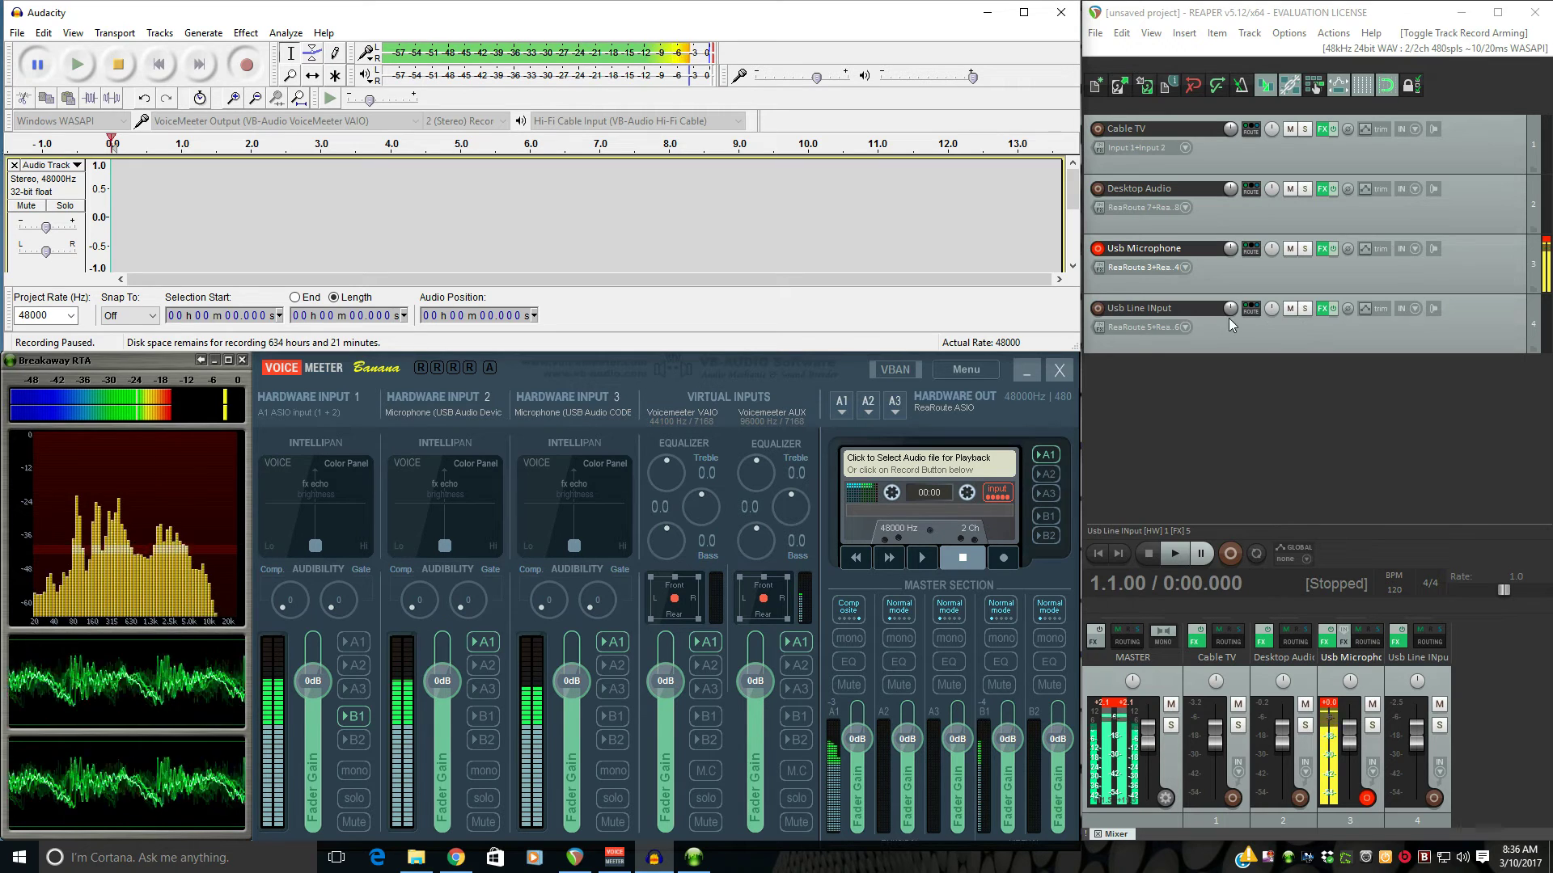
Recheck the Usb Line INput routing and the Cable TV effects chain.
left_click(1250, 310)
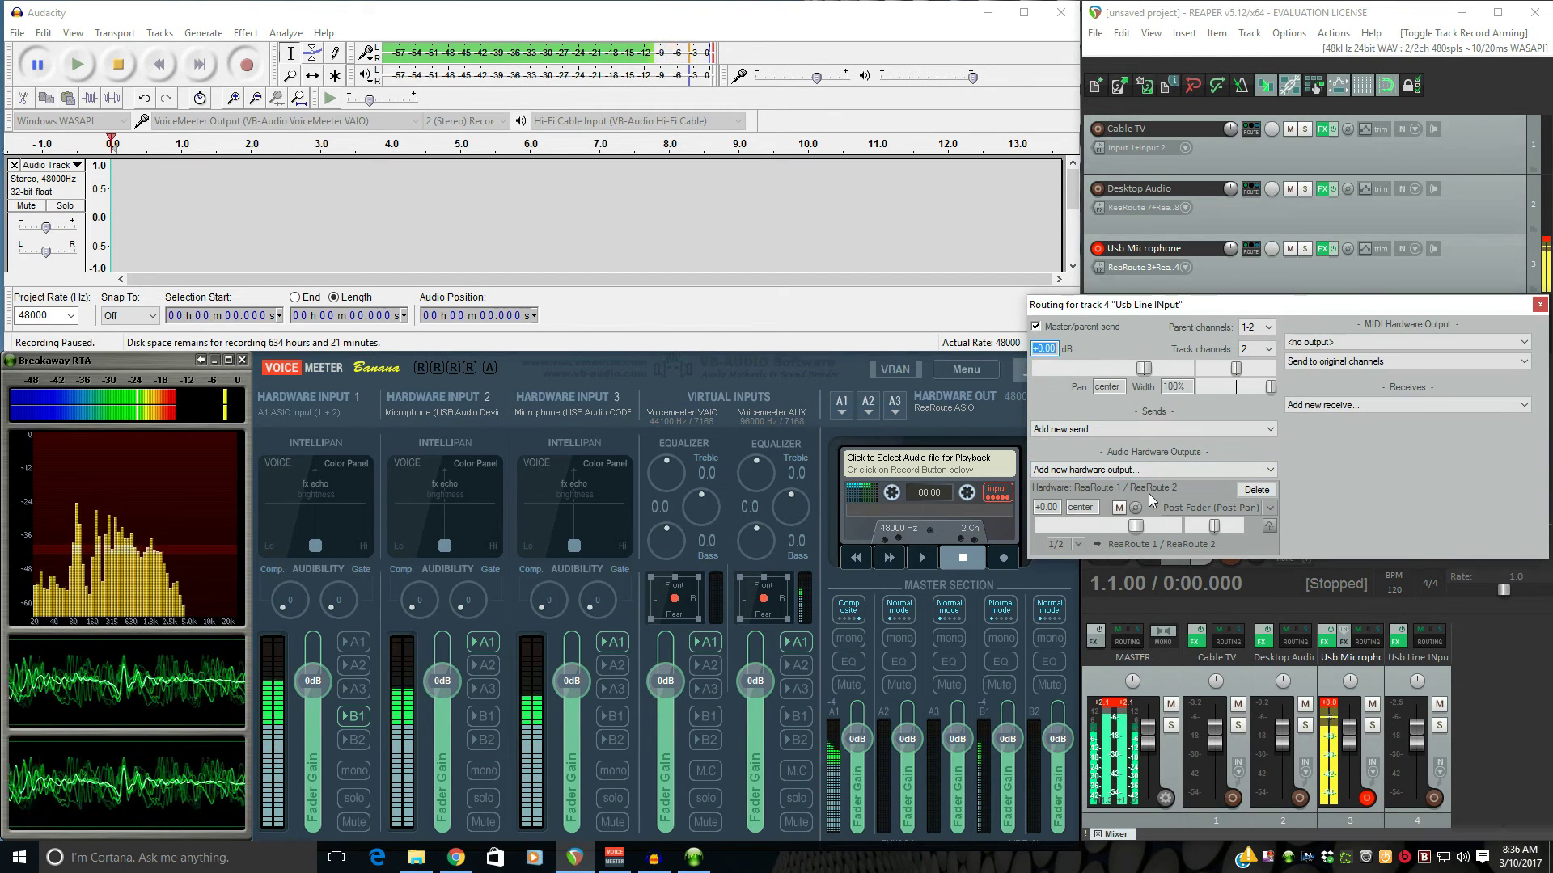
left_click(1539, 304)
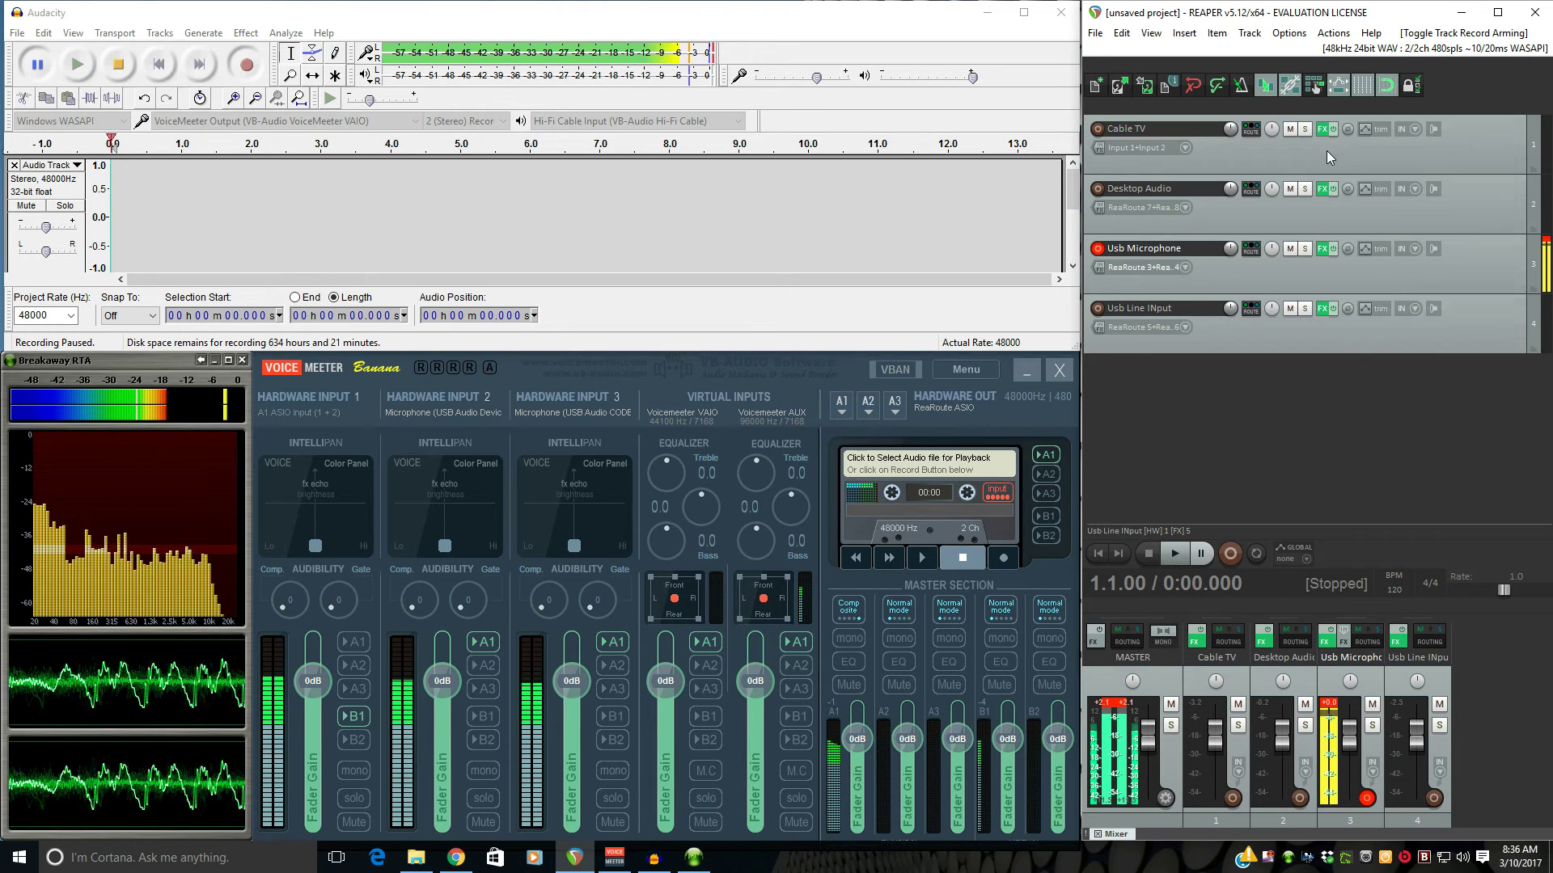
left_click(1322, 130)
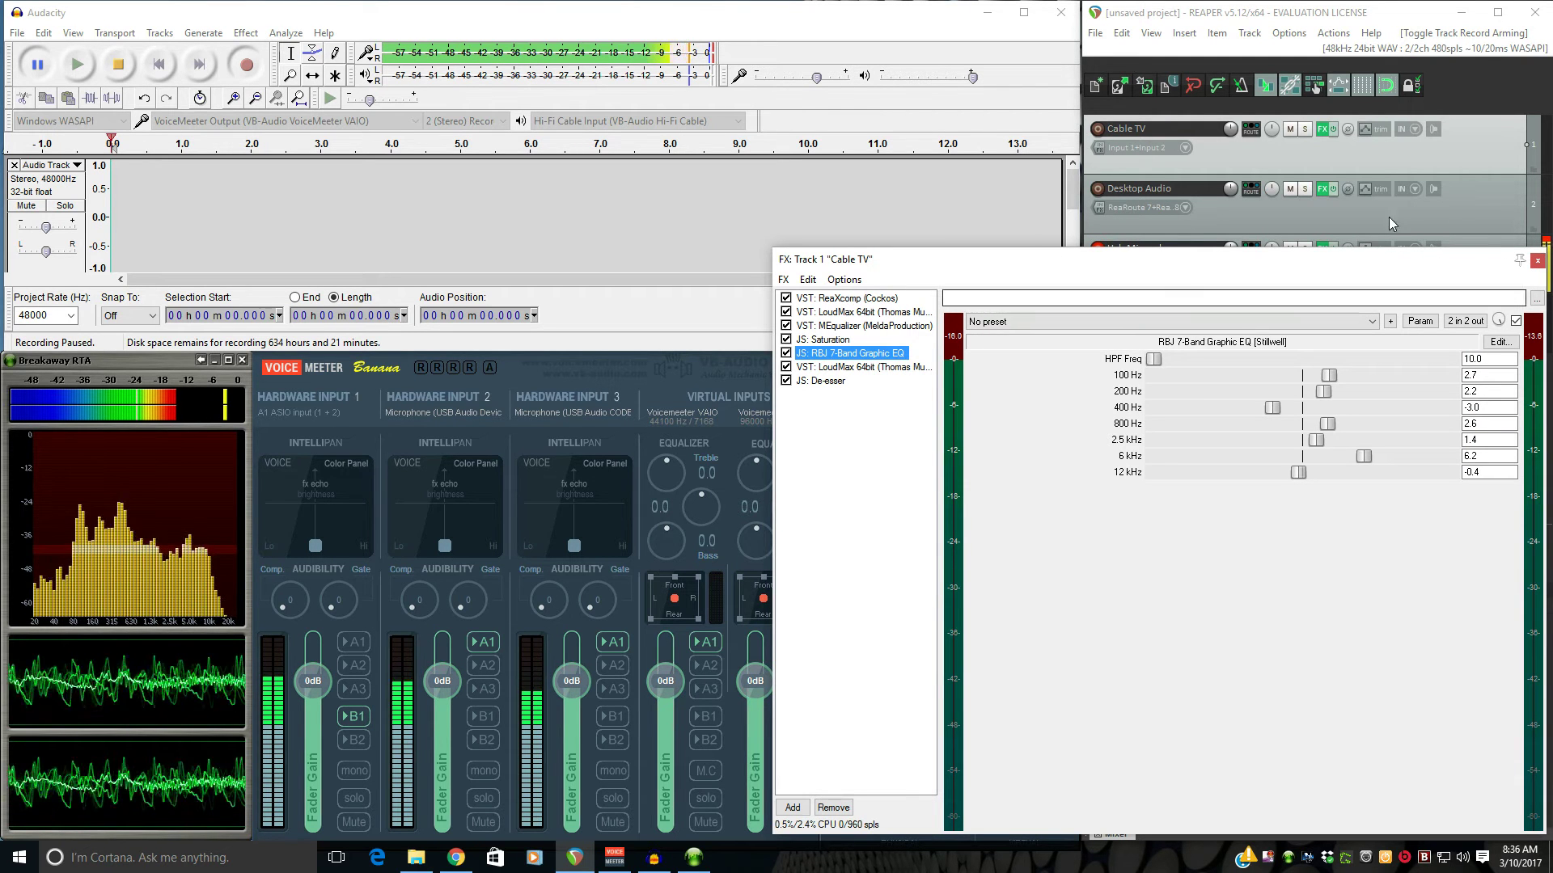
left_click(1535, 261)
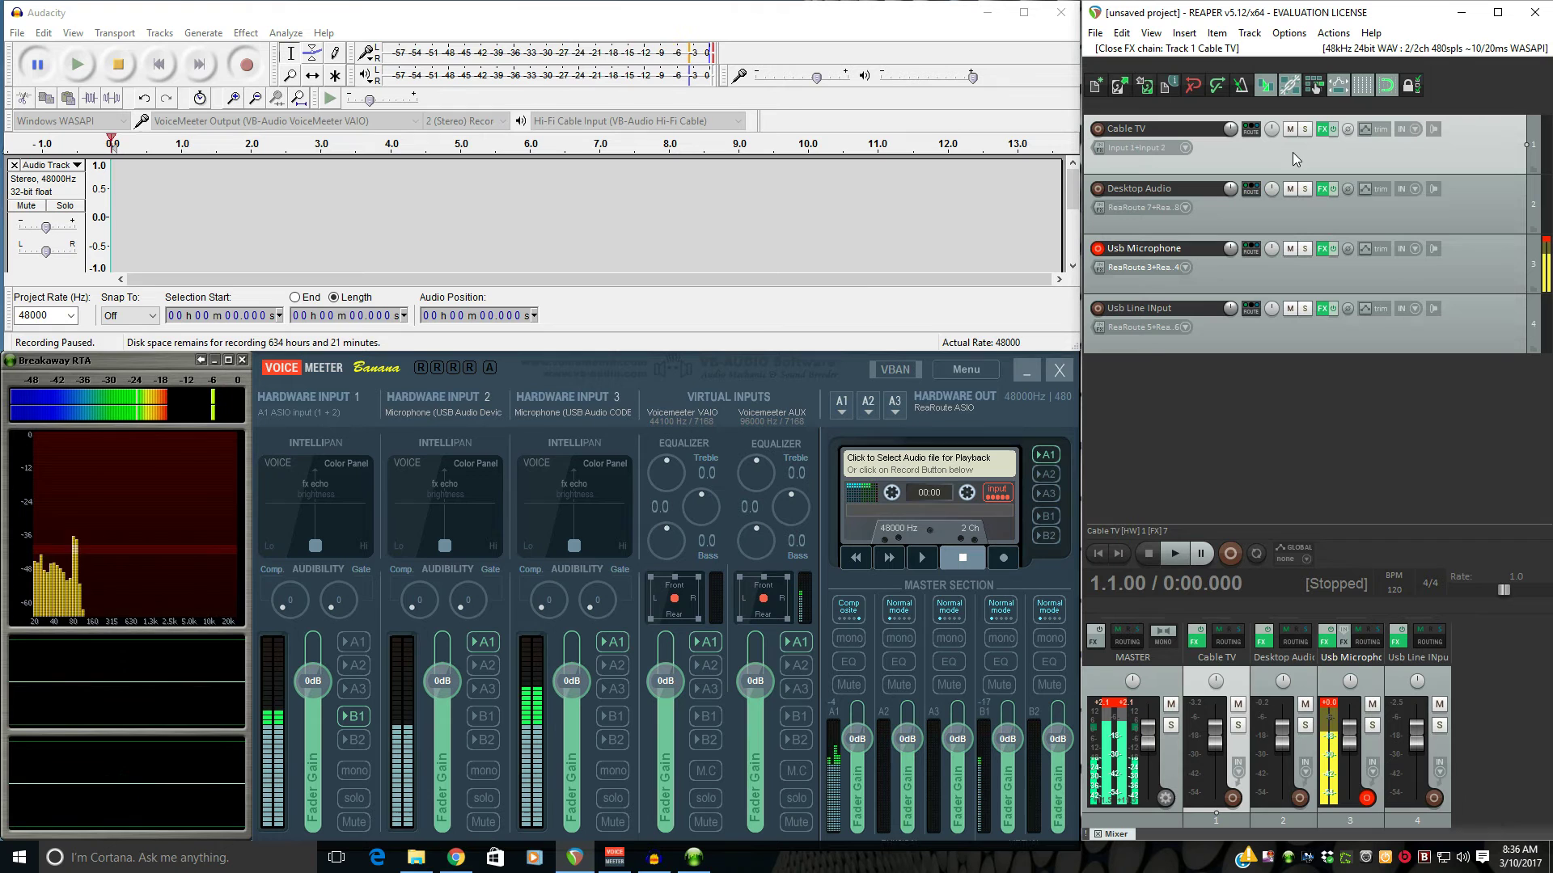
Record-arm Cable TV, toggle its FX bypass off and on, and open its FX chain.
left_click(1098, 131)
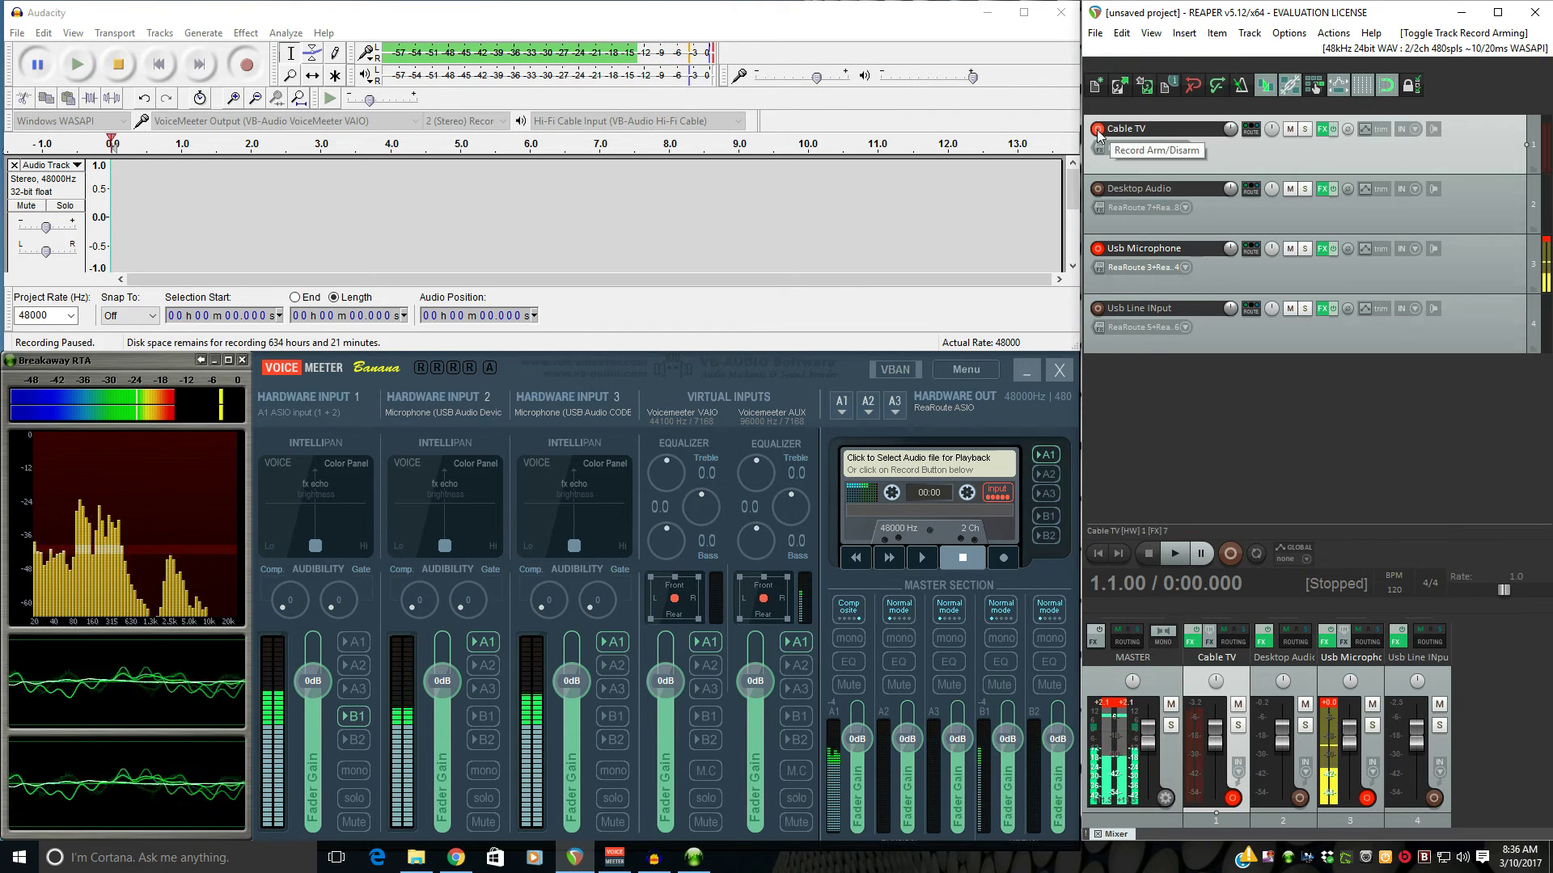
left_click(1333, 129)
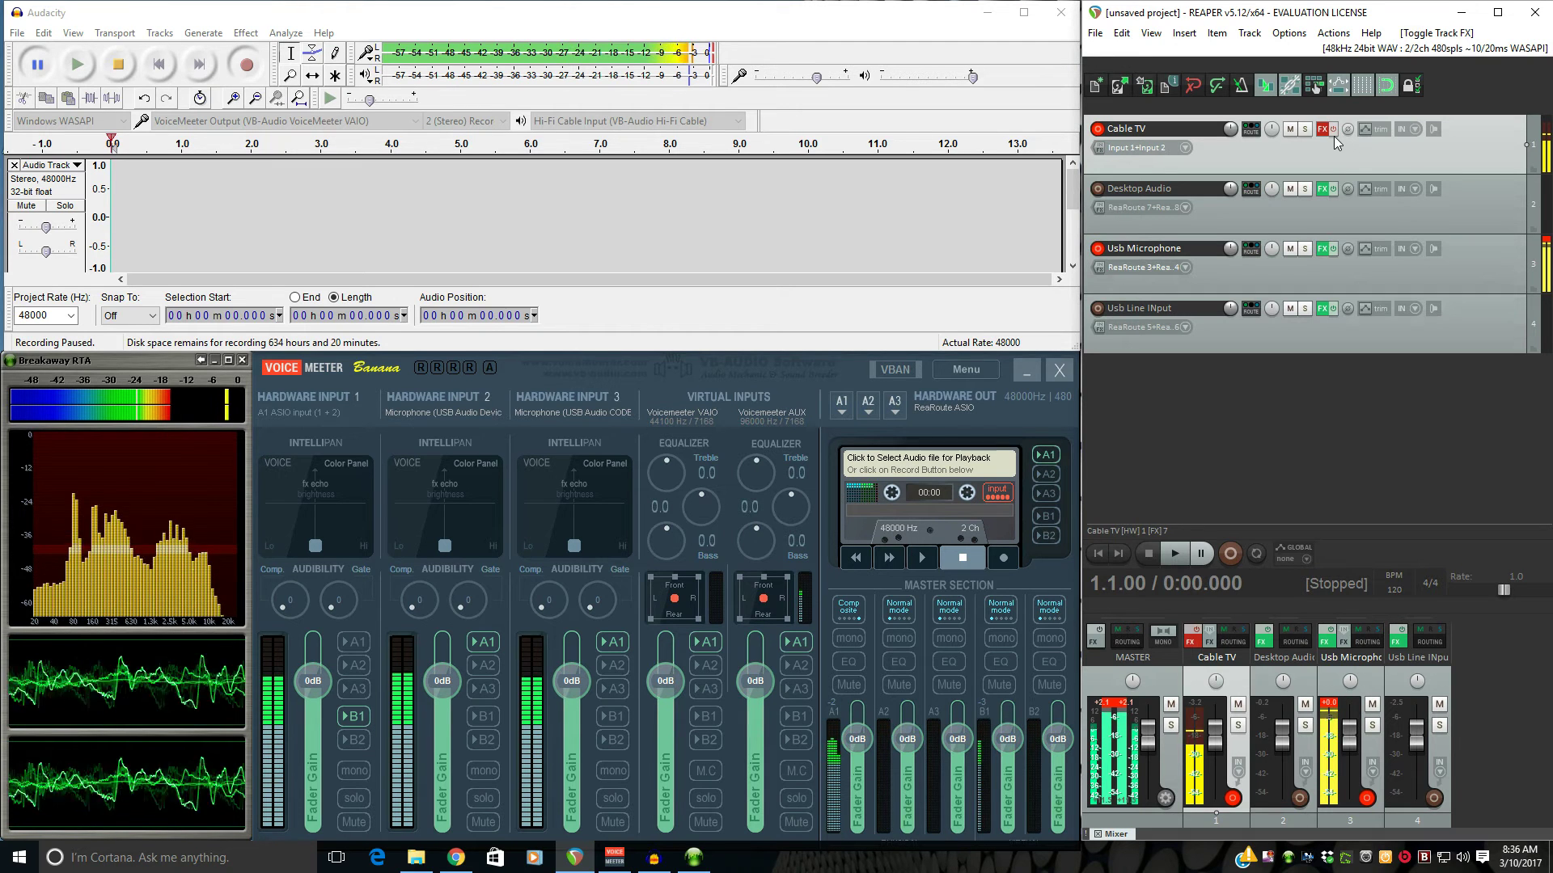
left_click(1333, 131)
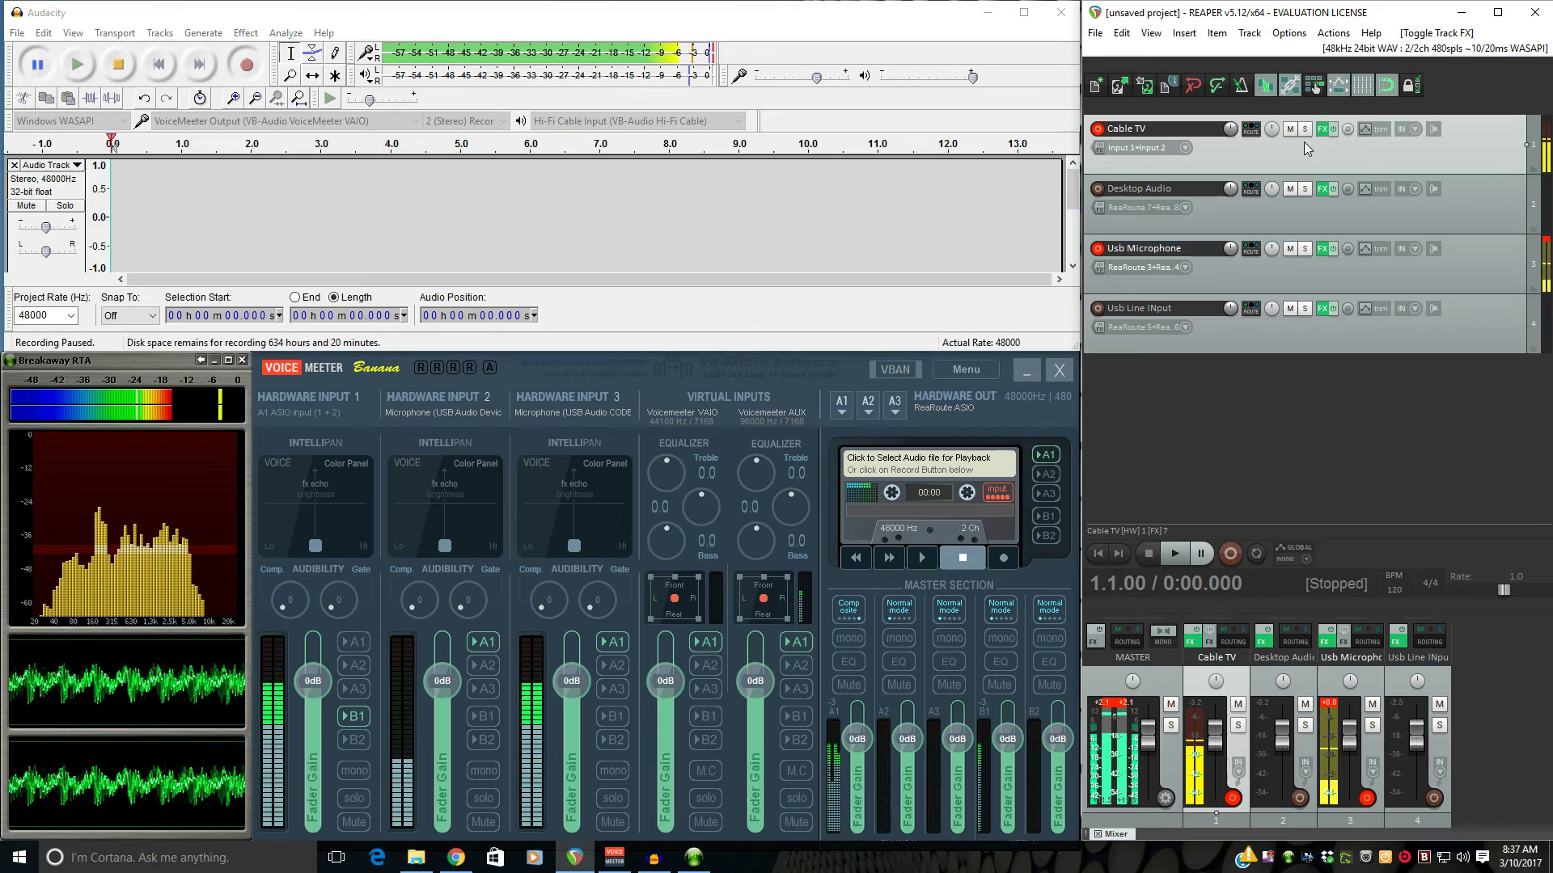
left_click(1321, 131)
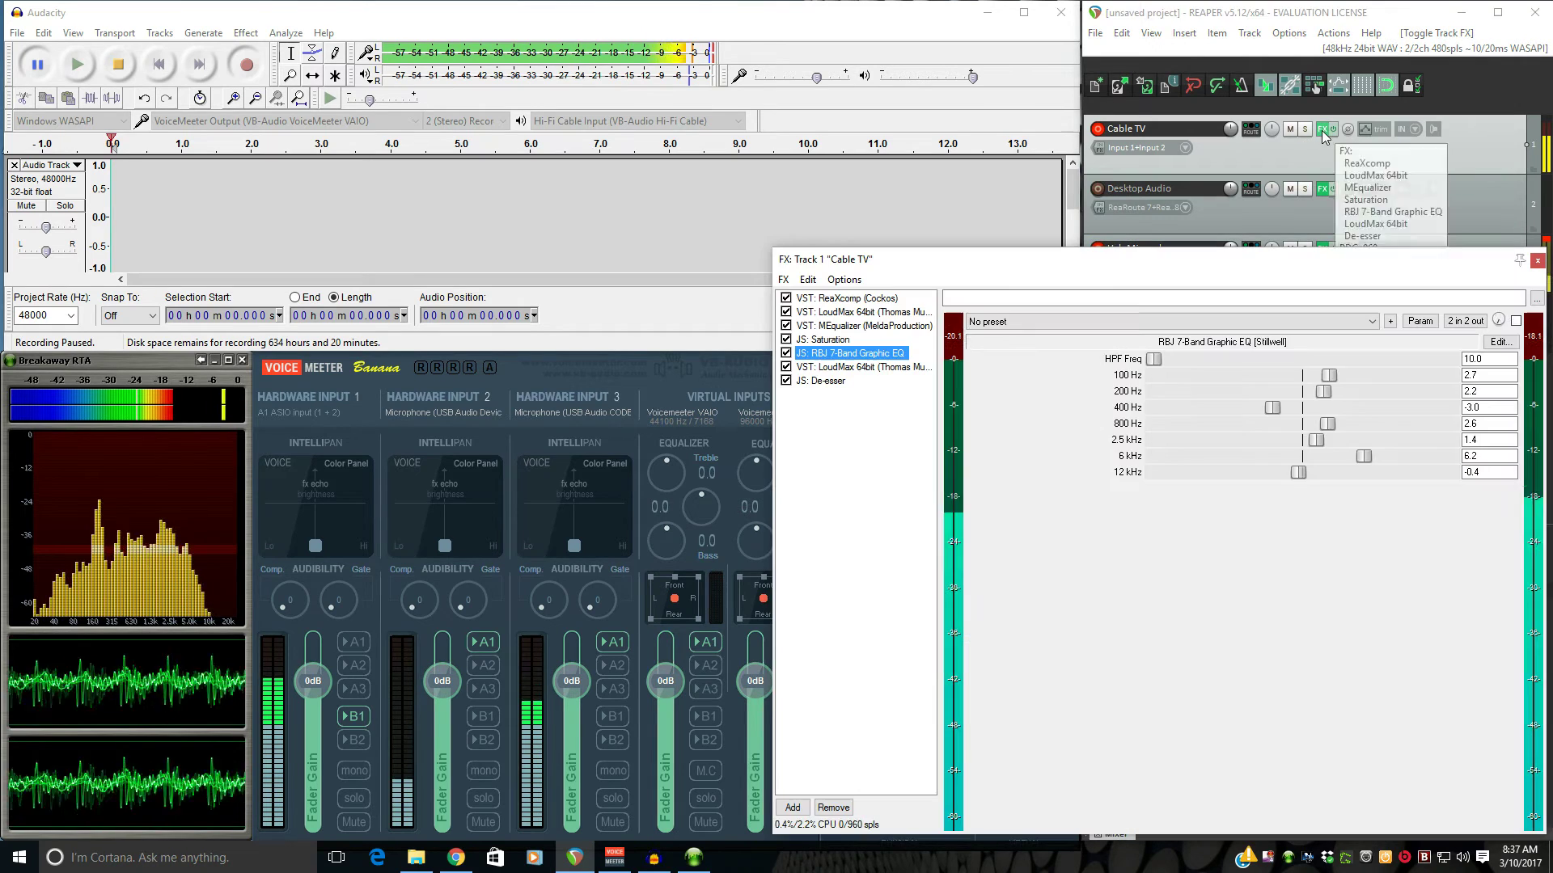
Review each Cable TV plugin, toggling bypass on MEqualizer, Saturation and RBJ 7-Band Graphic EQ.
left_click(871, 301)
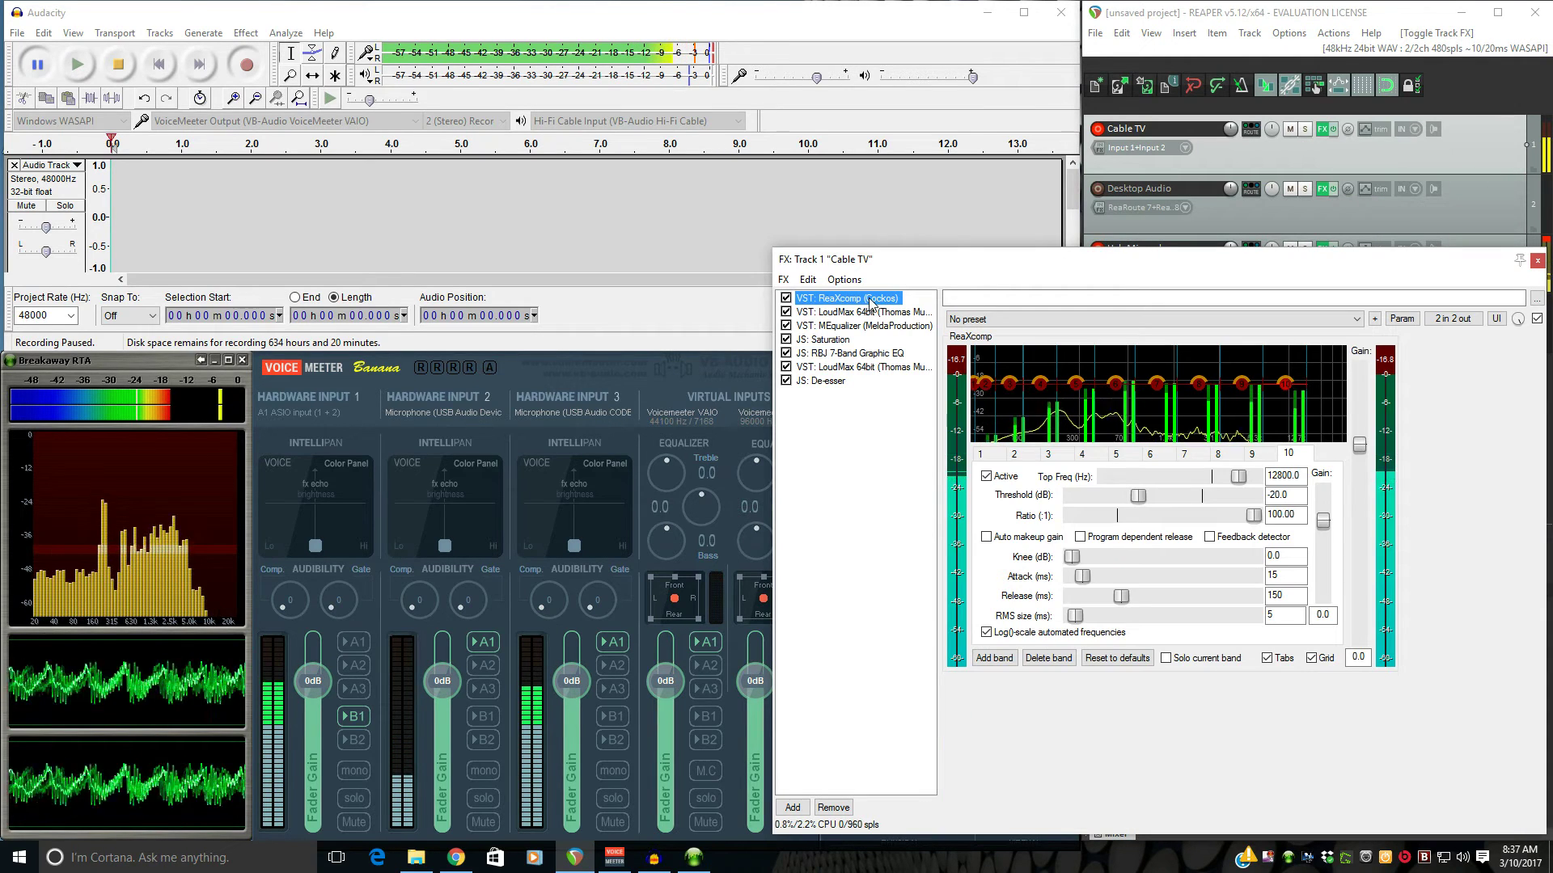
left_click(873, 313)
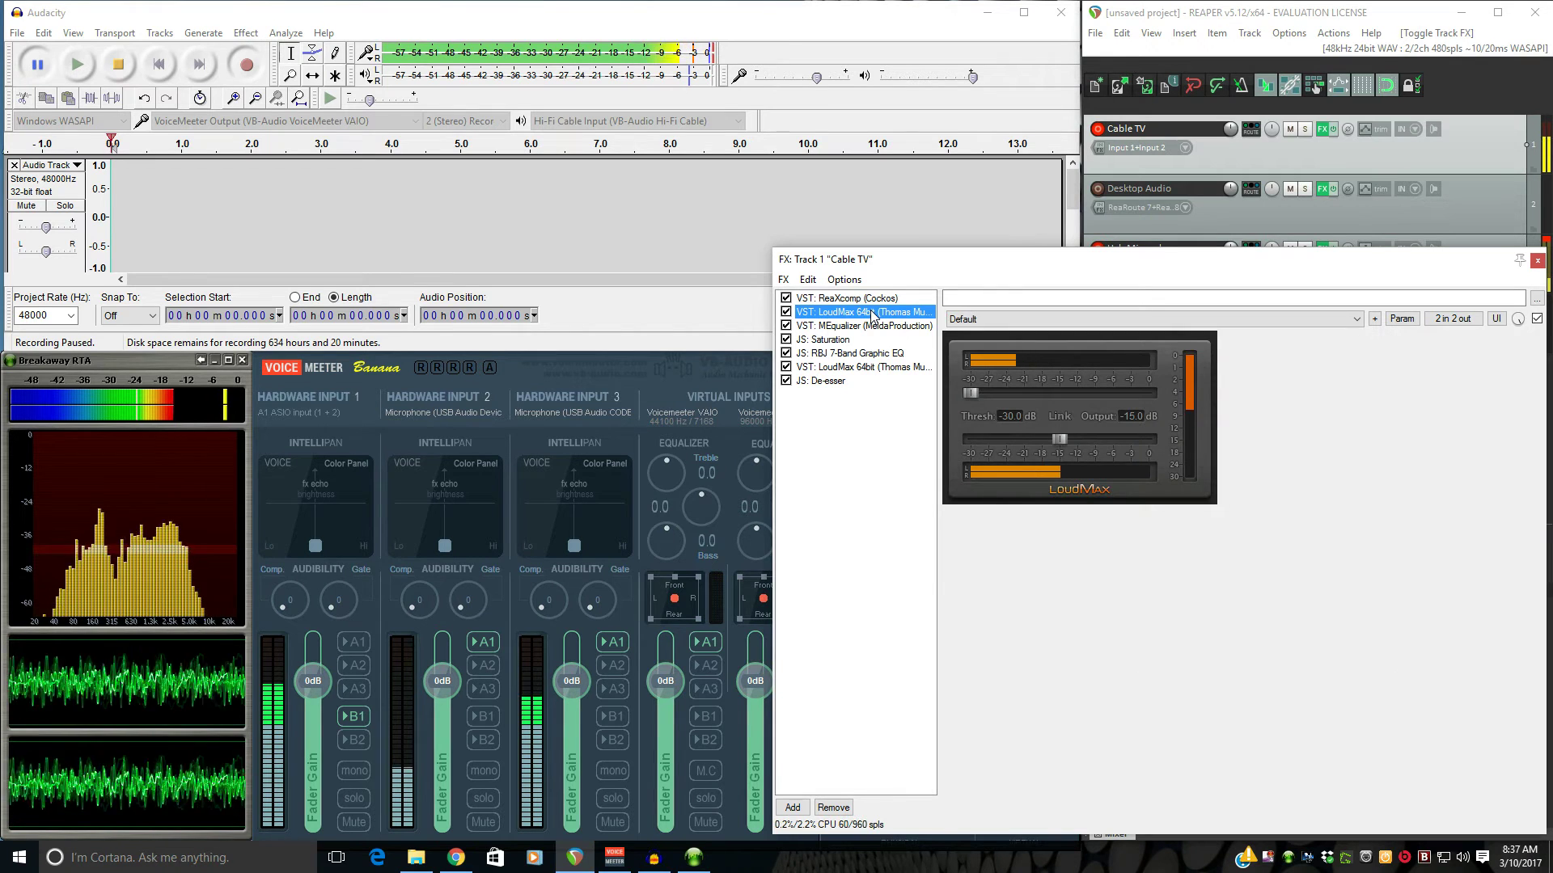
left_click(872, 328)
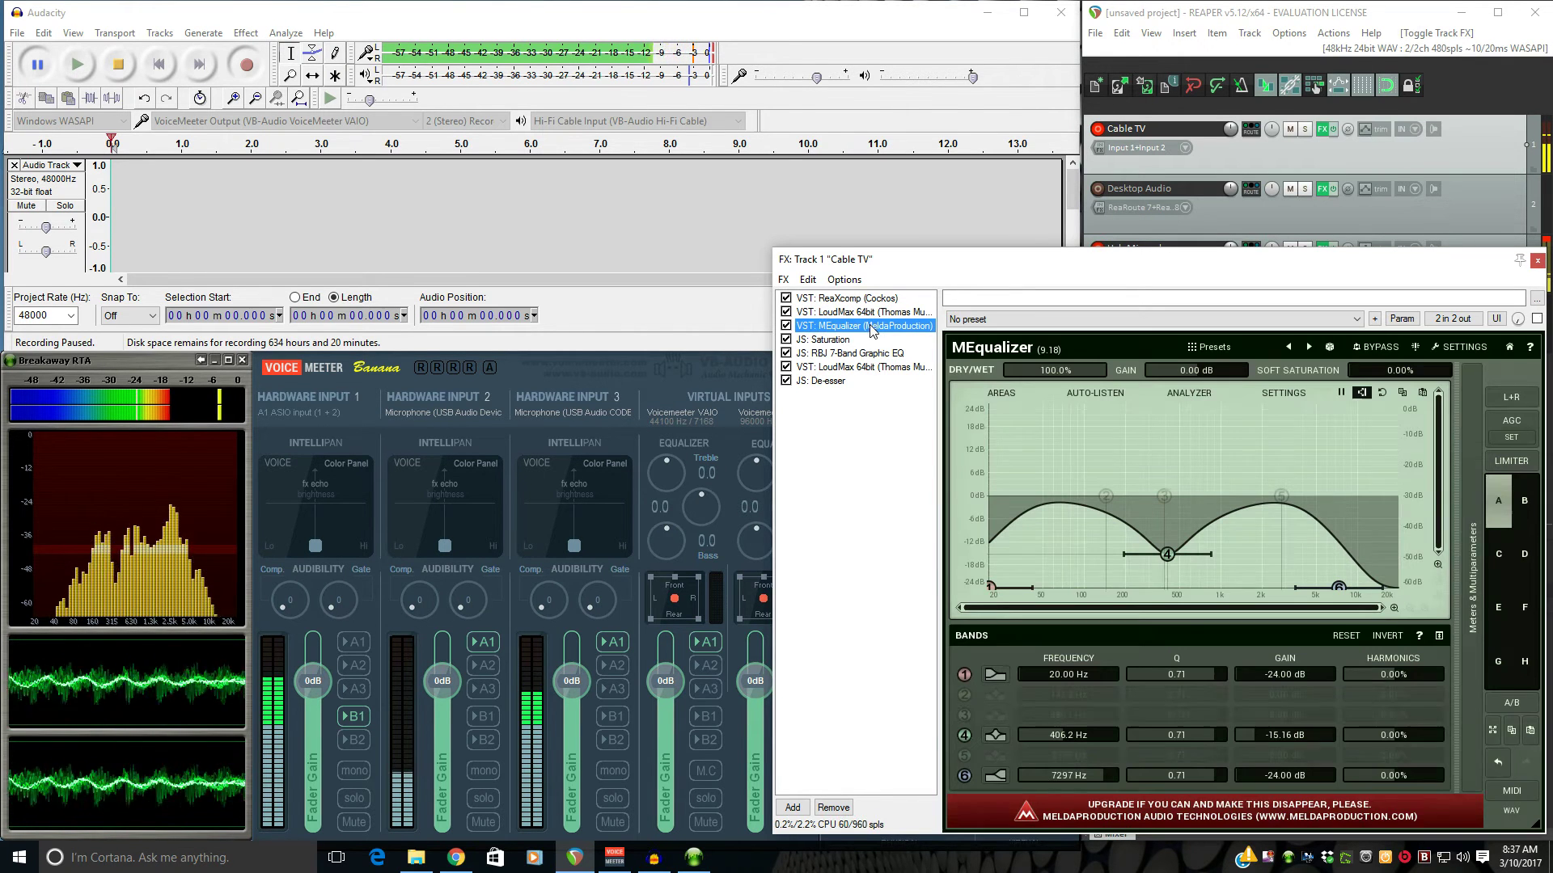
left_click(1369, 355)
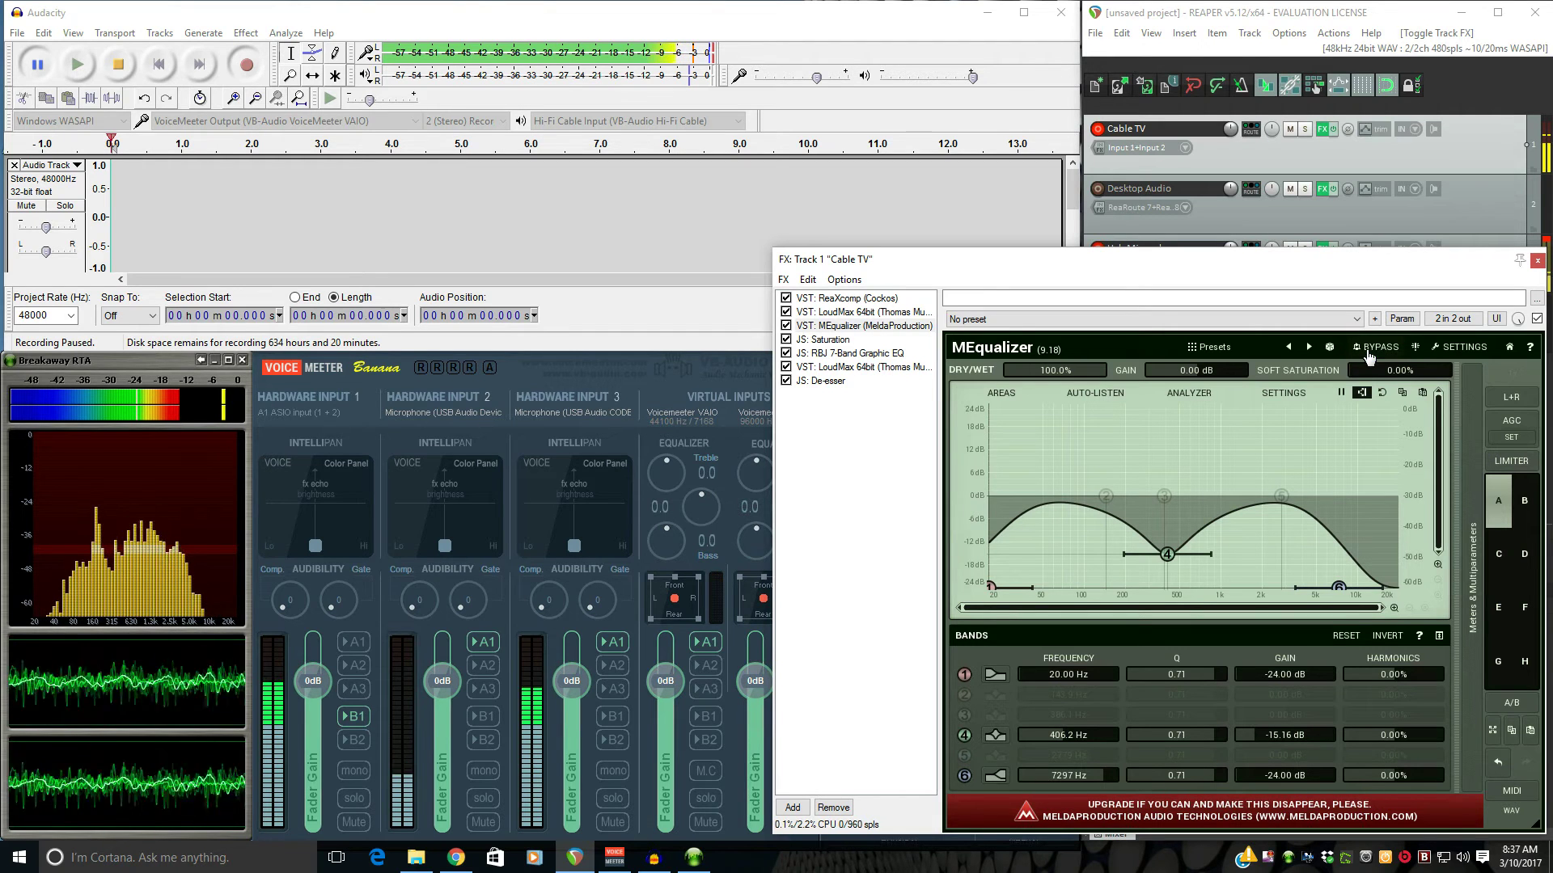
left_click(836, 341)
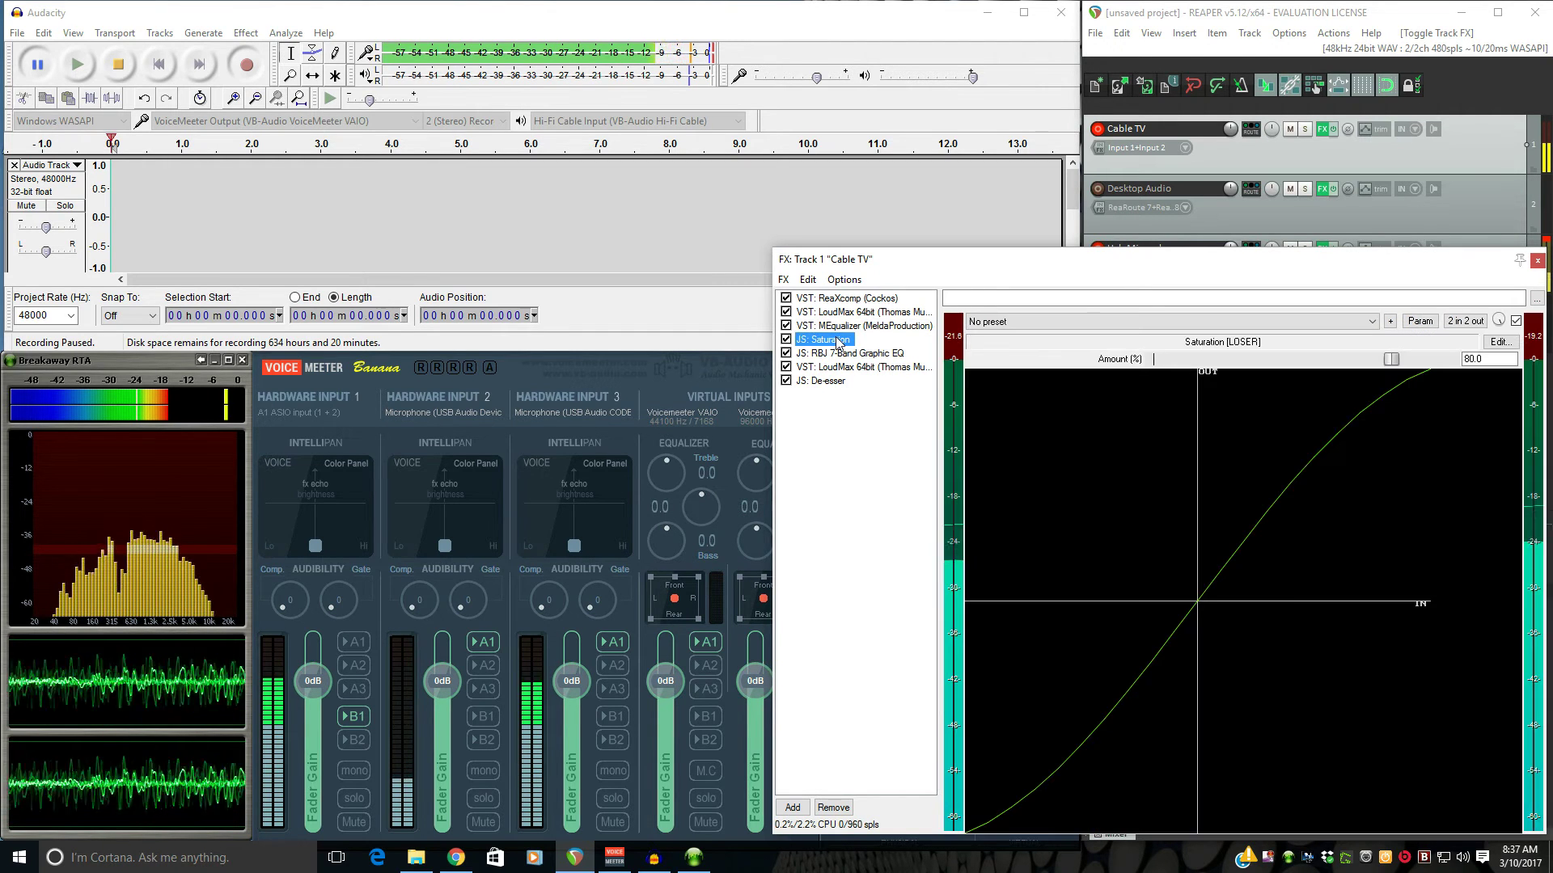
left_click(786, 340)
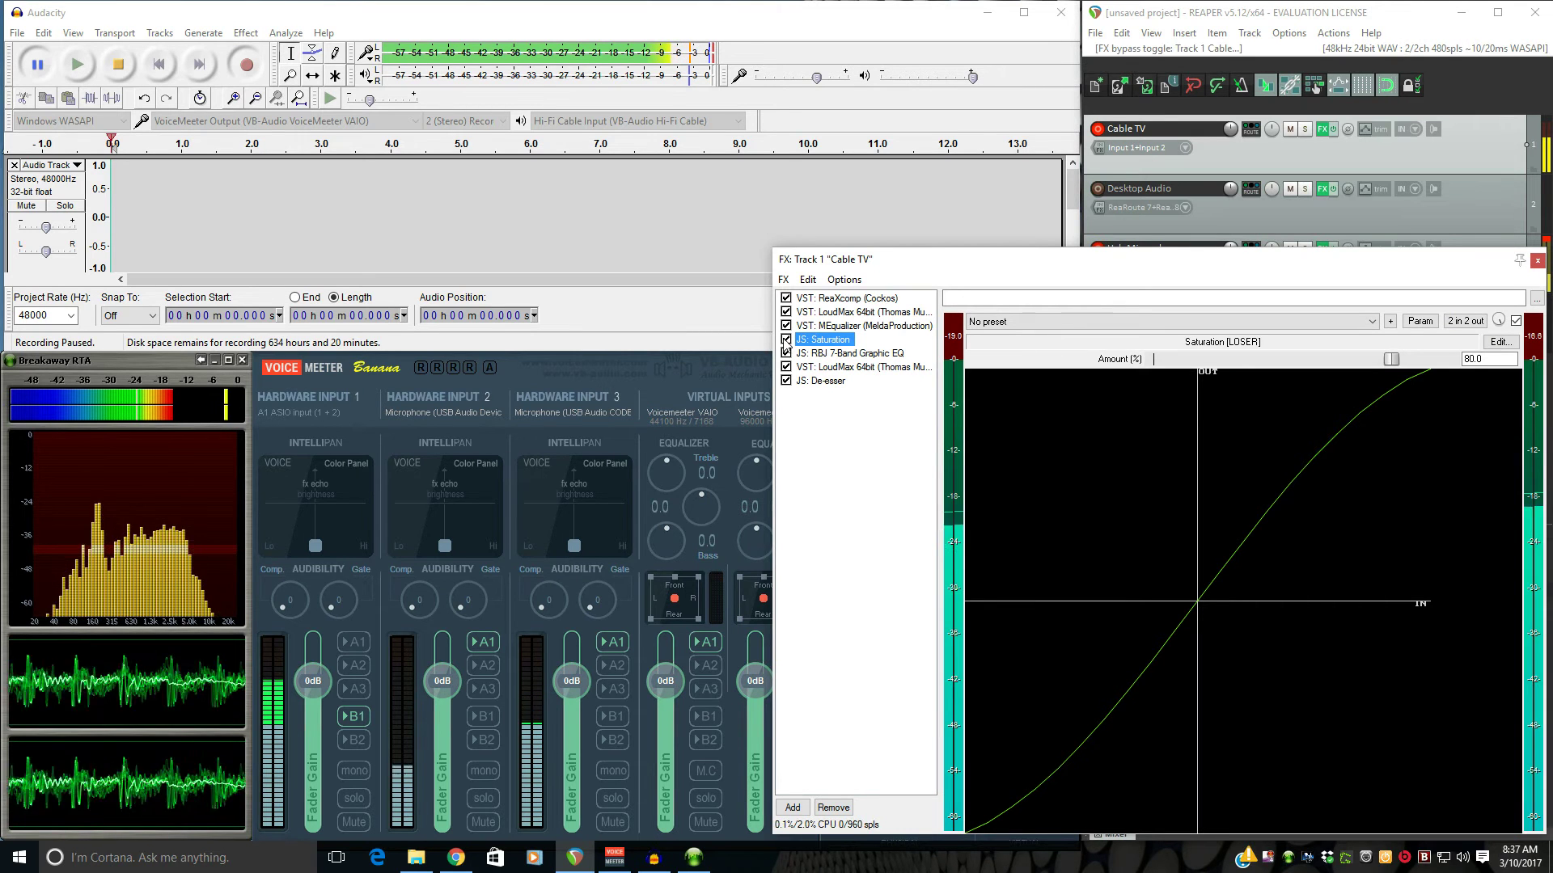
left_click(835, 354)
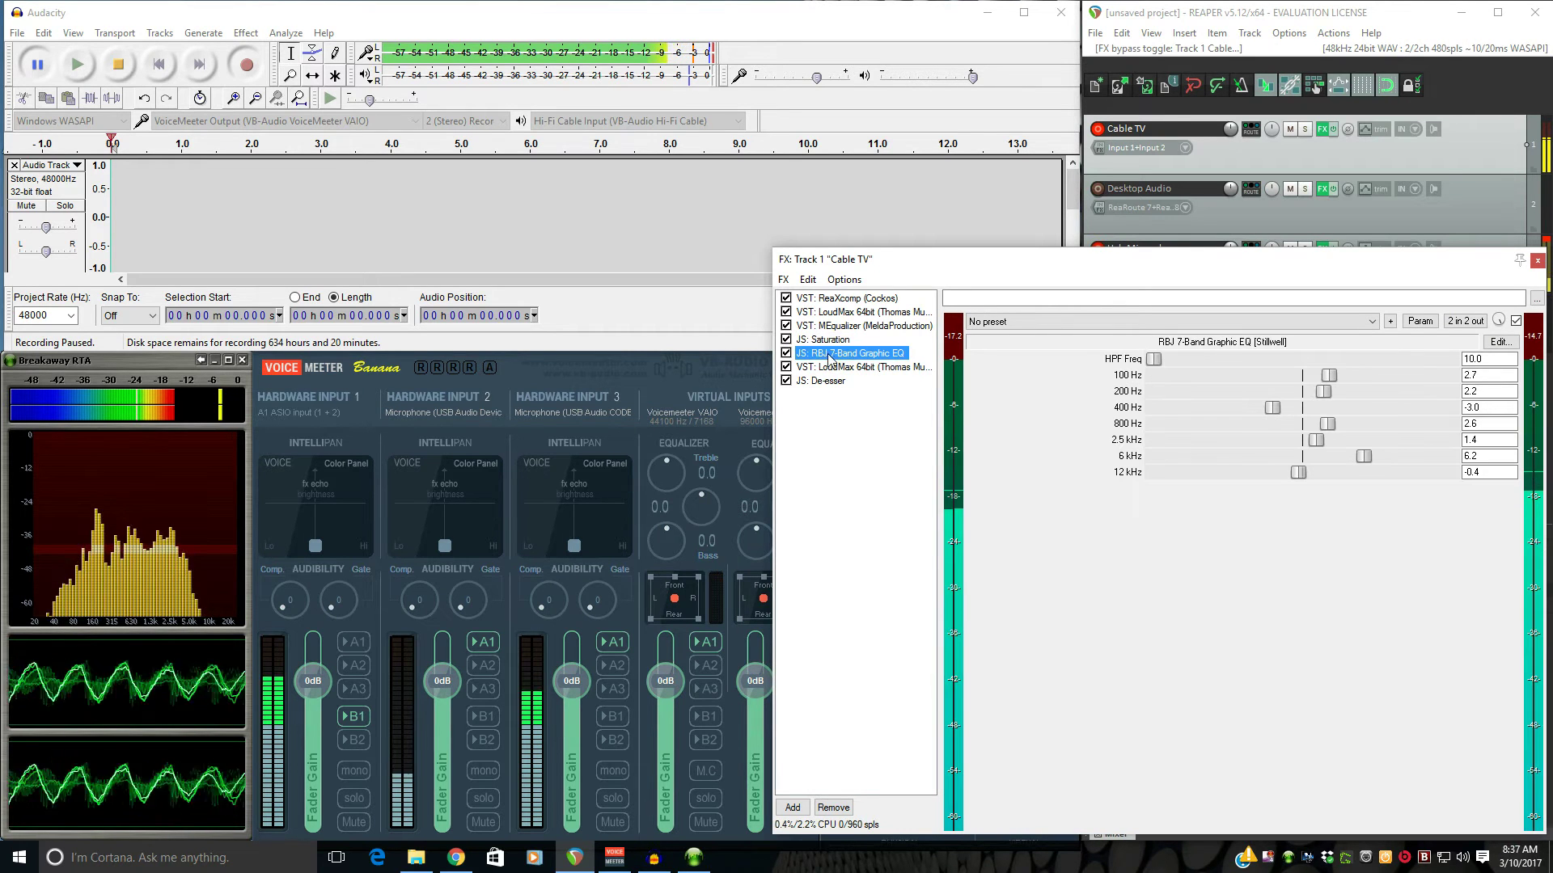
left_click(786, 354)
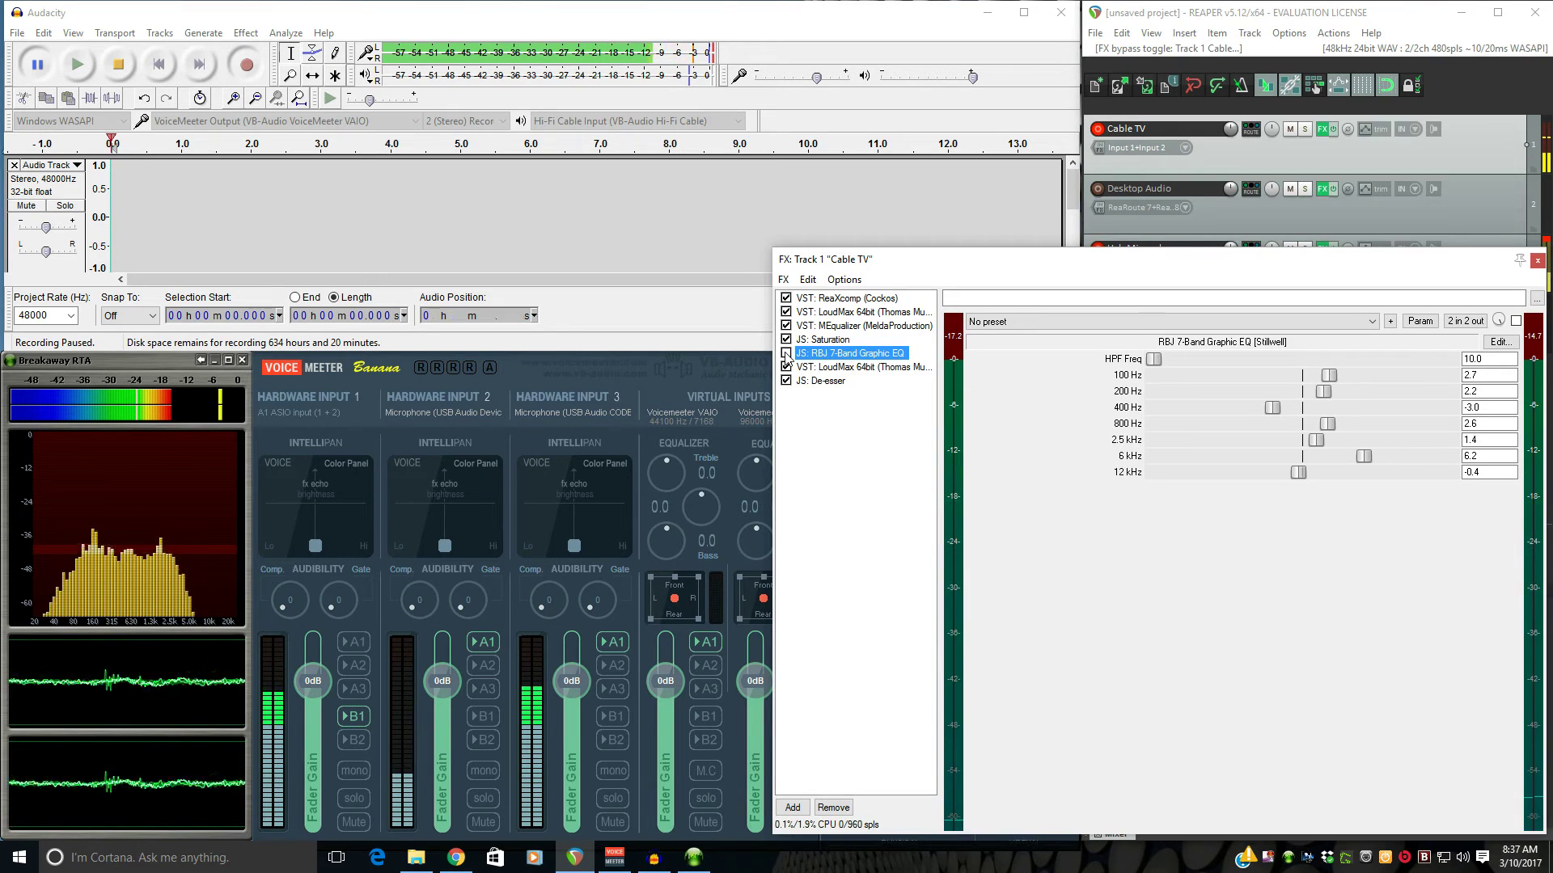
left_click(825, 368)
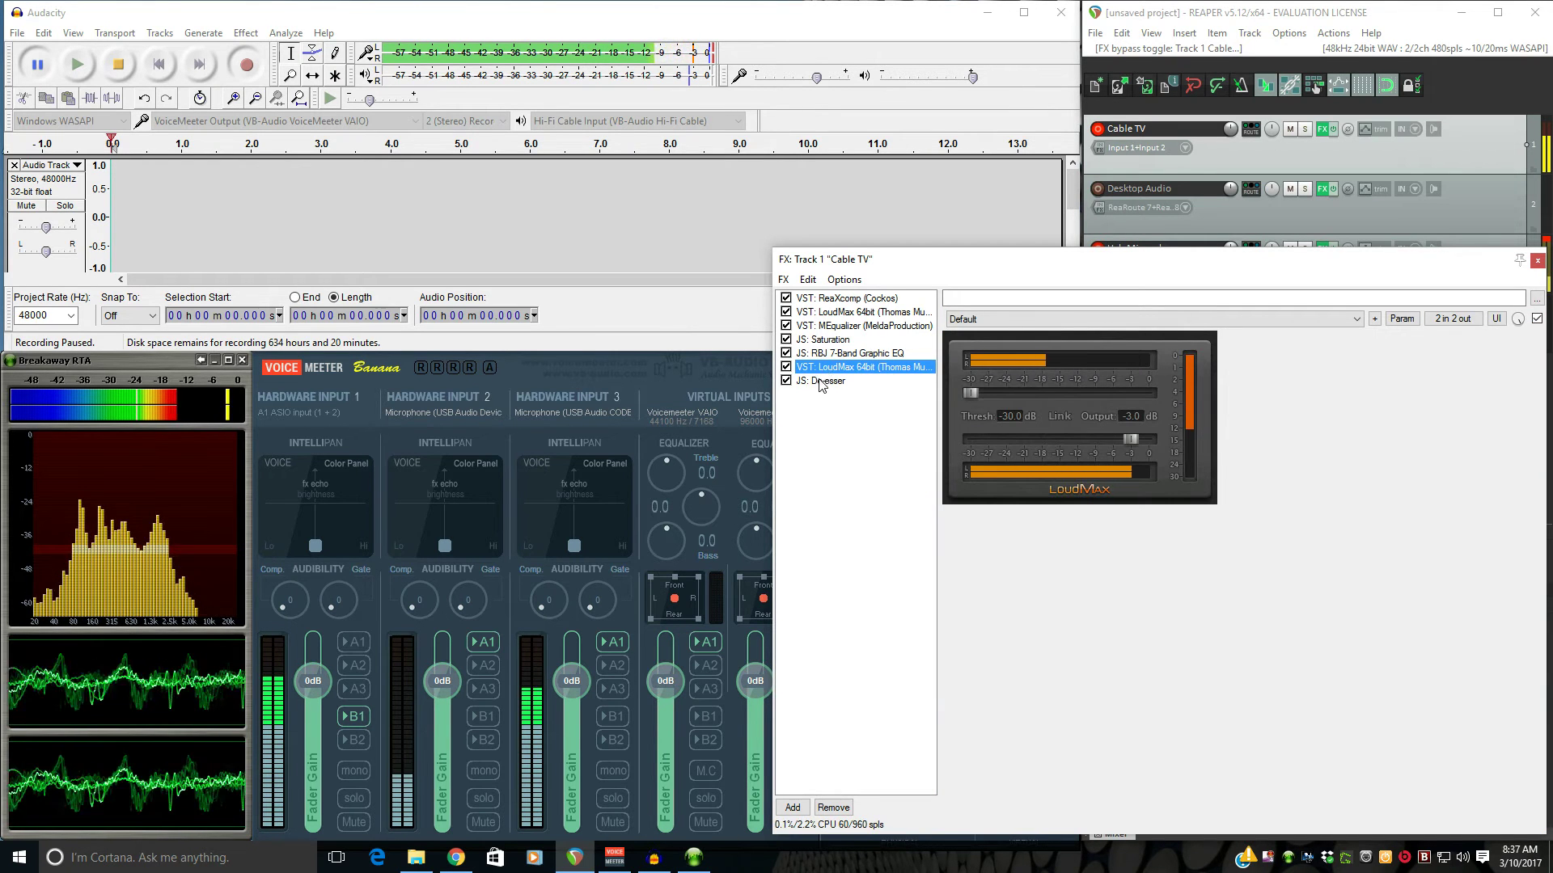
left_click(821, 381)
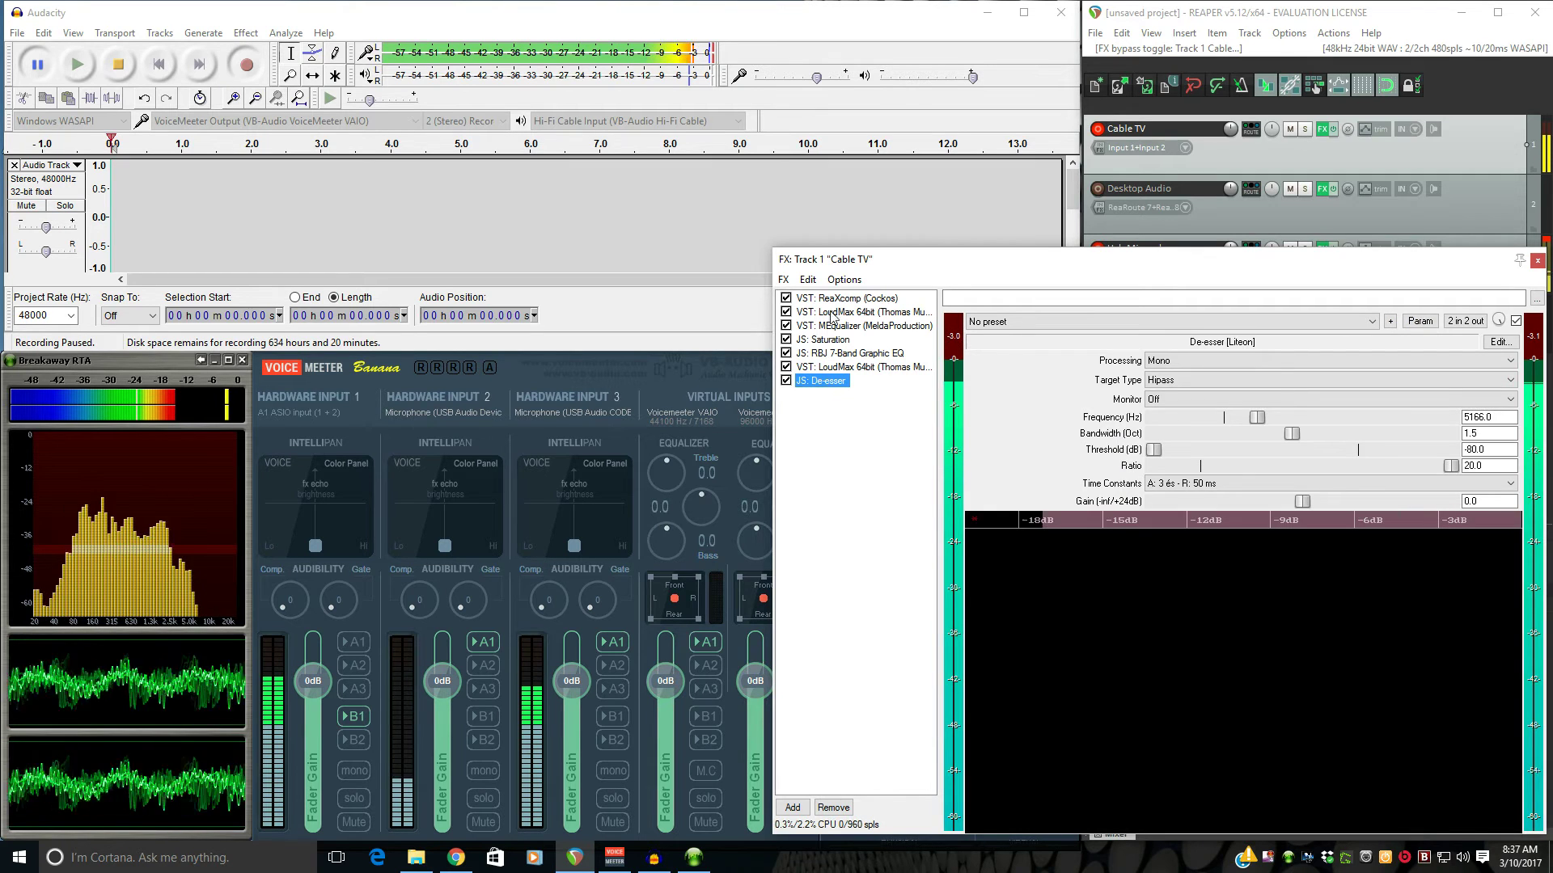
left_click(833, 298)
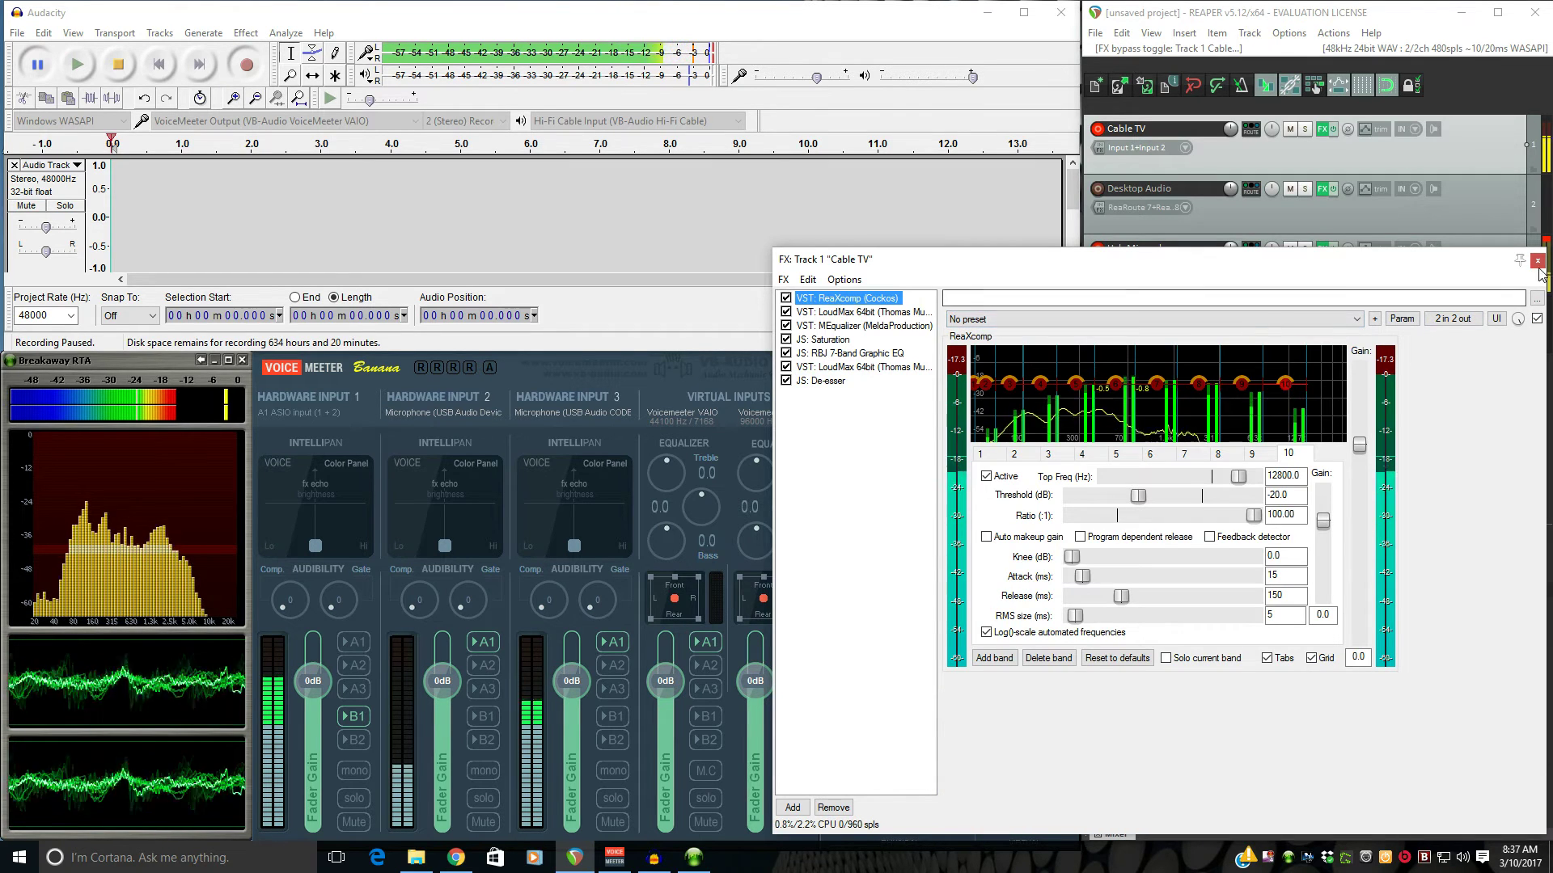
Close the Cable TV FX chain, disarm Cable TV, and record-arm Desktop Audio.
left_click(1537, 261)
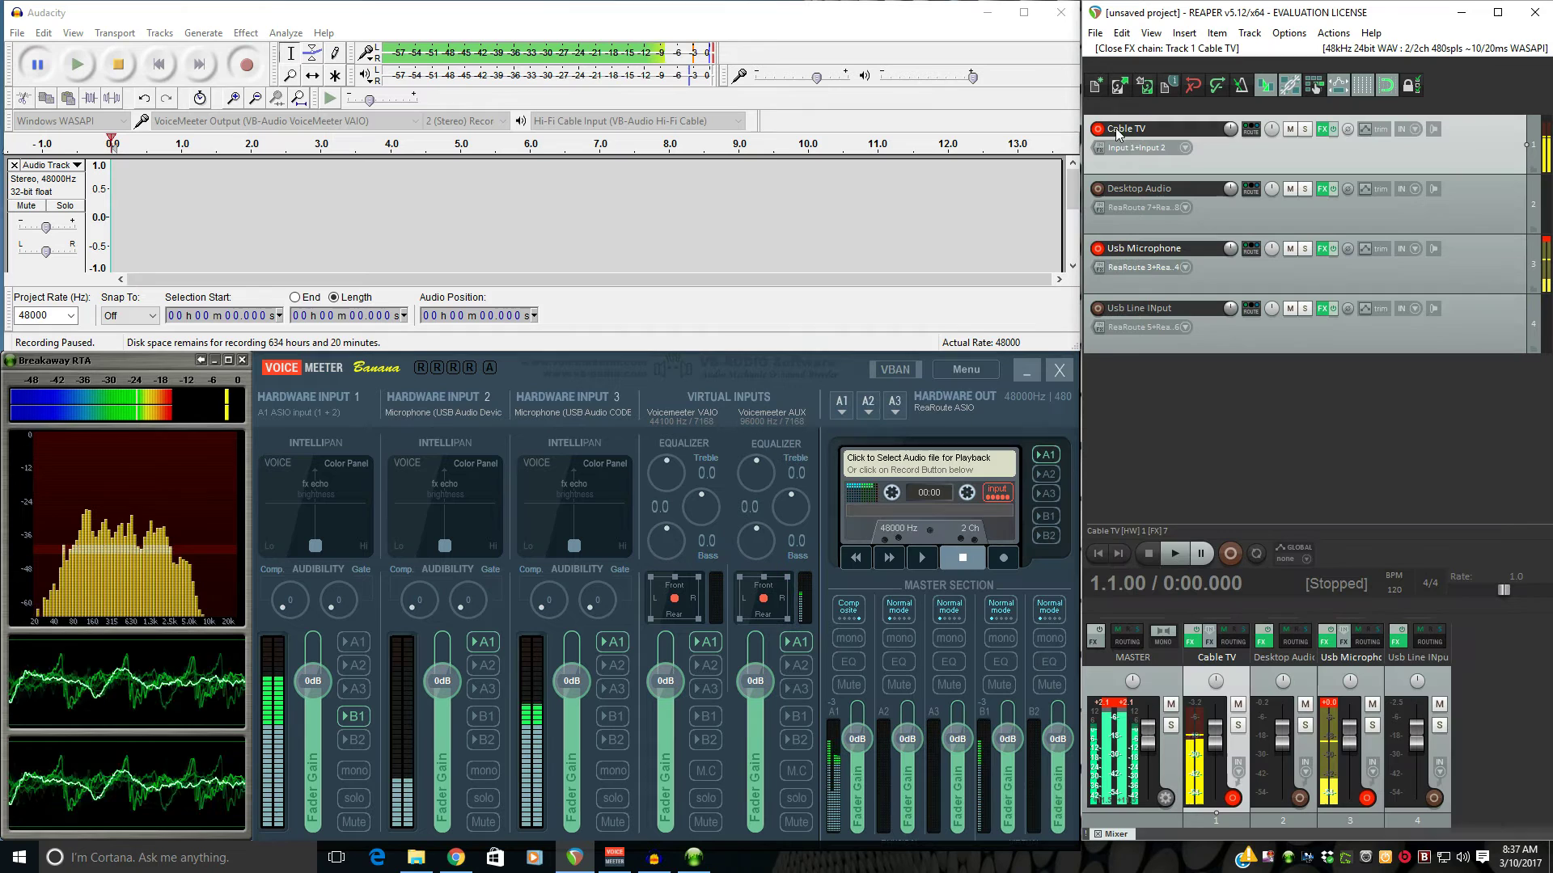
left_click(1098, 130)
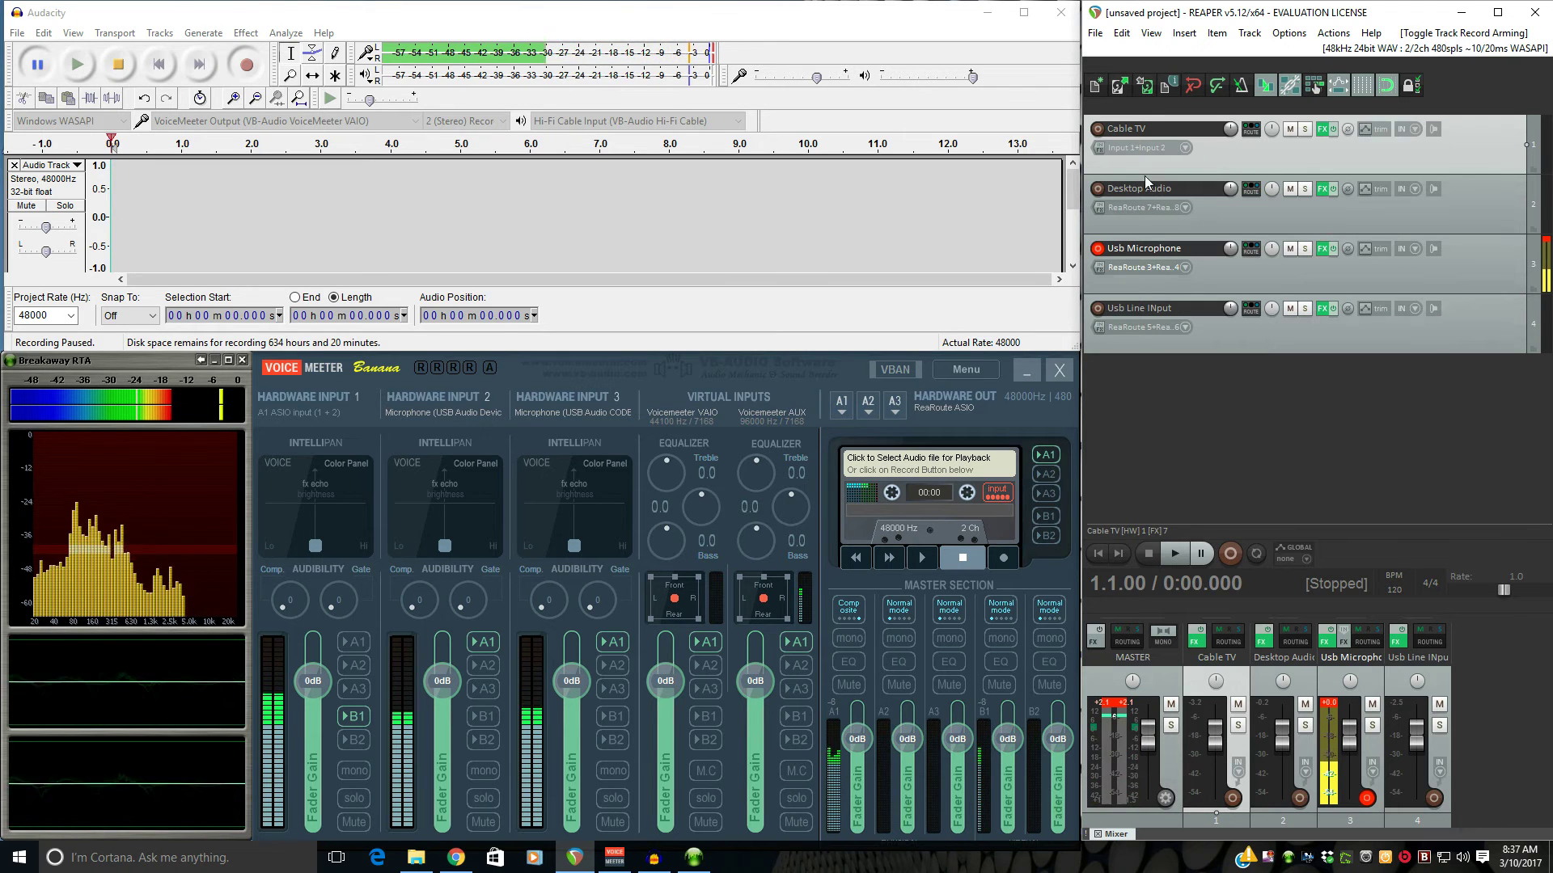
left_click(1098, 188)
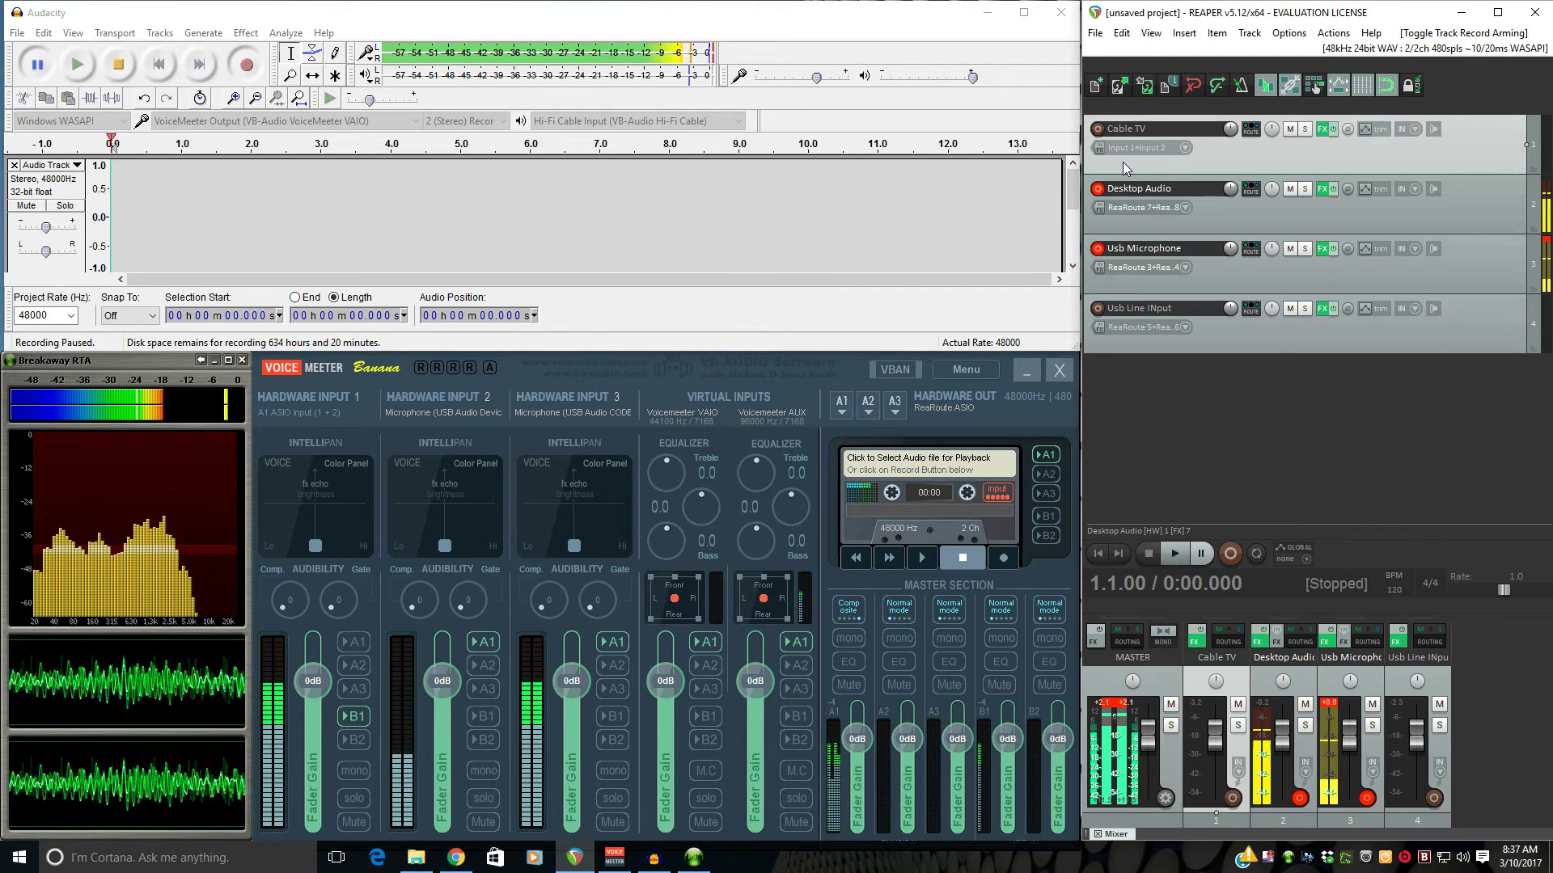
Open the Desktop Audio FX chain and inspect ReaXcomp compressor bands 3 through 10.
left_click(1320, 190)
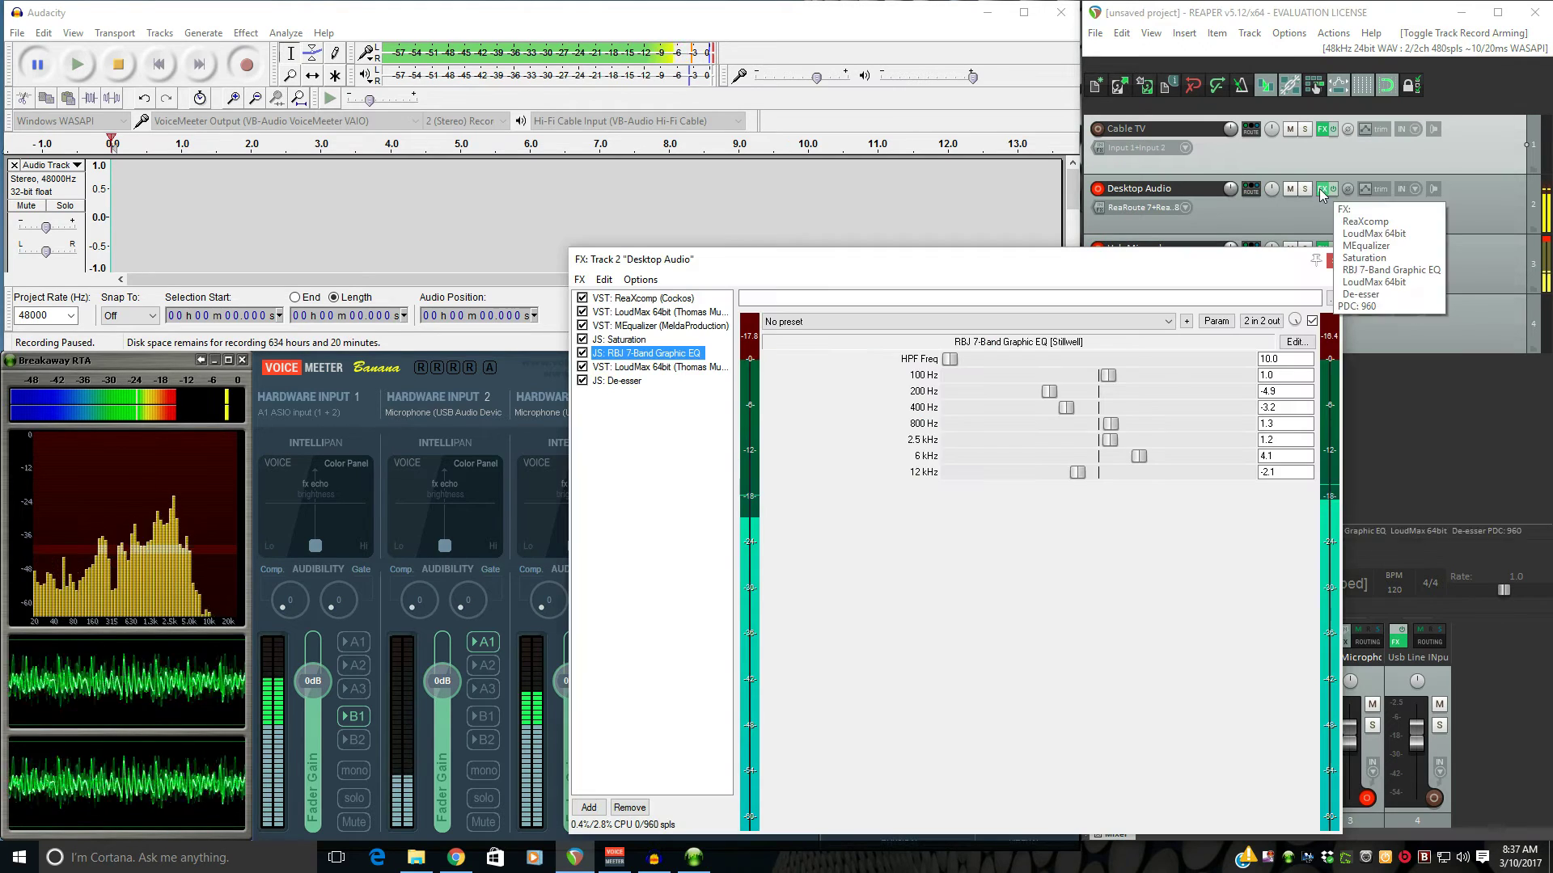
left_click(680, 298)
left_click(686, 313)
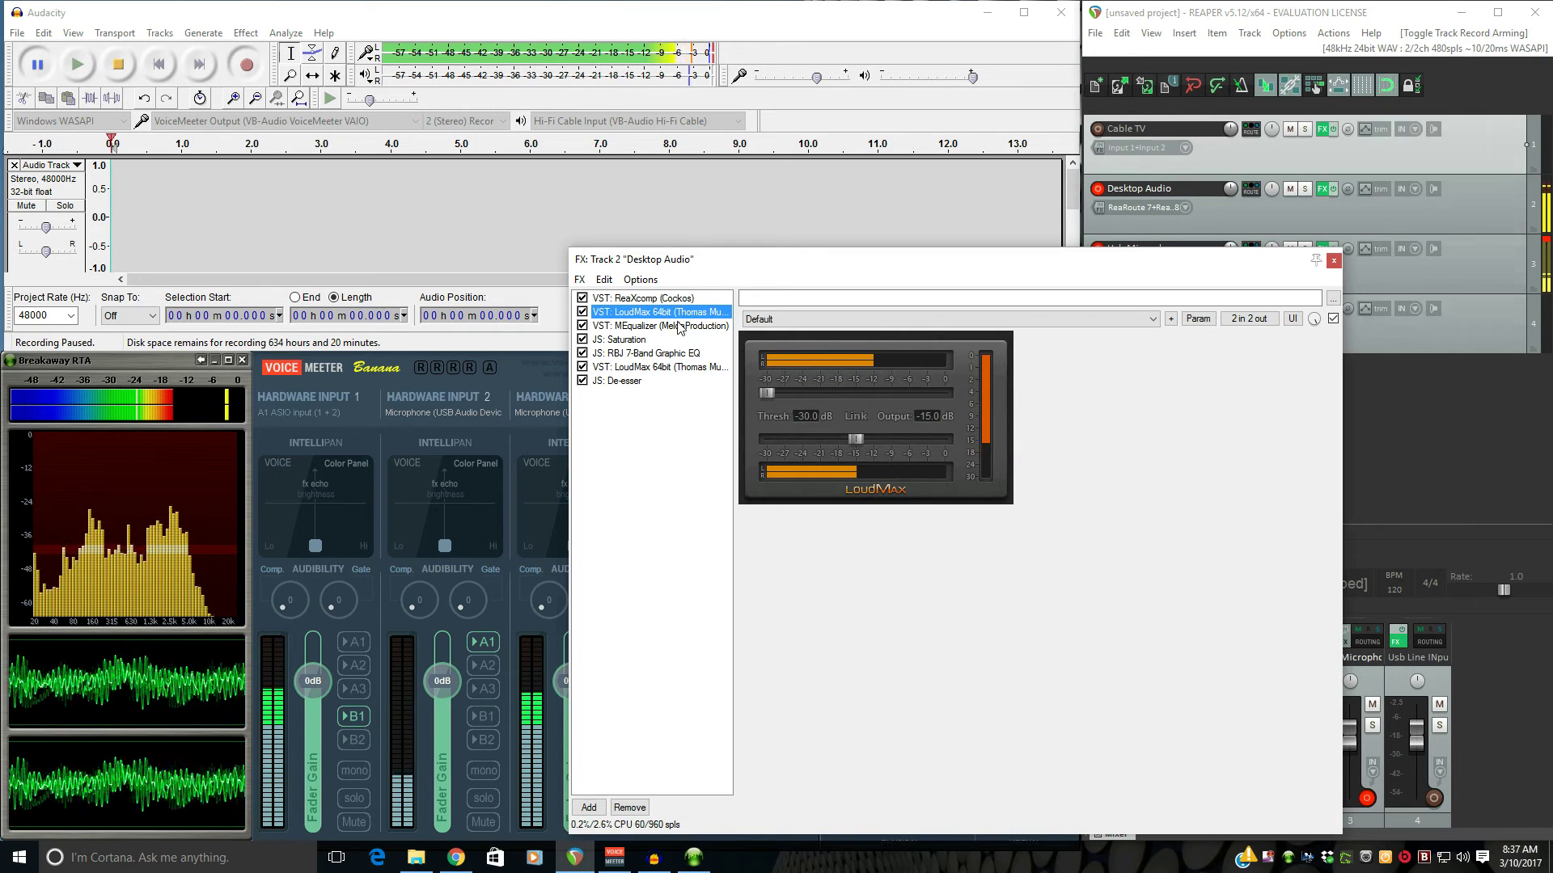
left_click(669, 300)
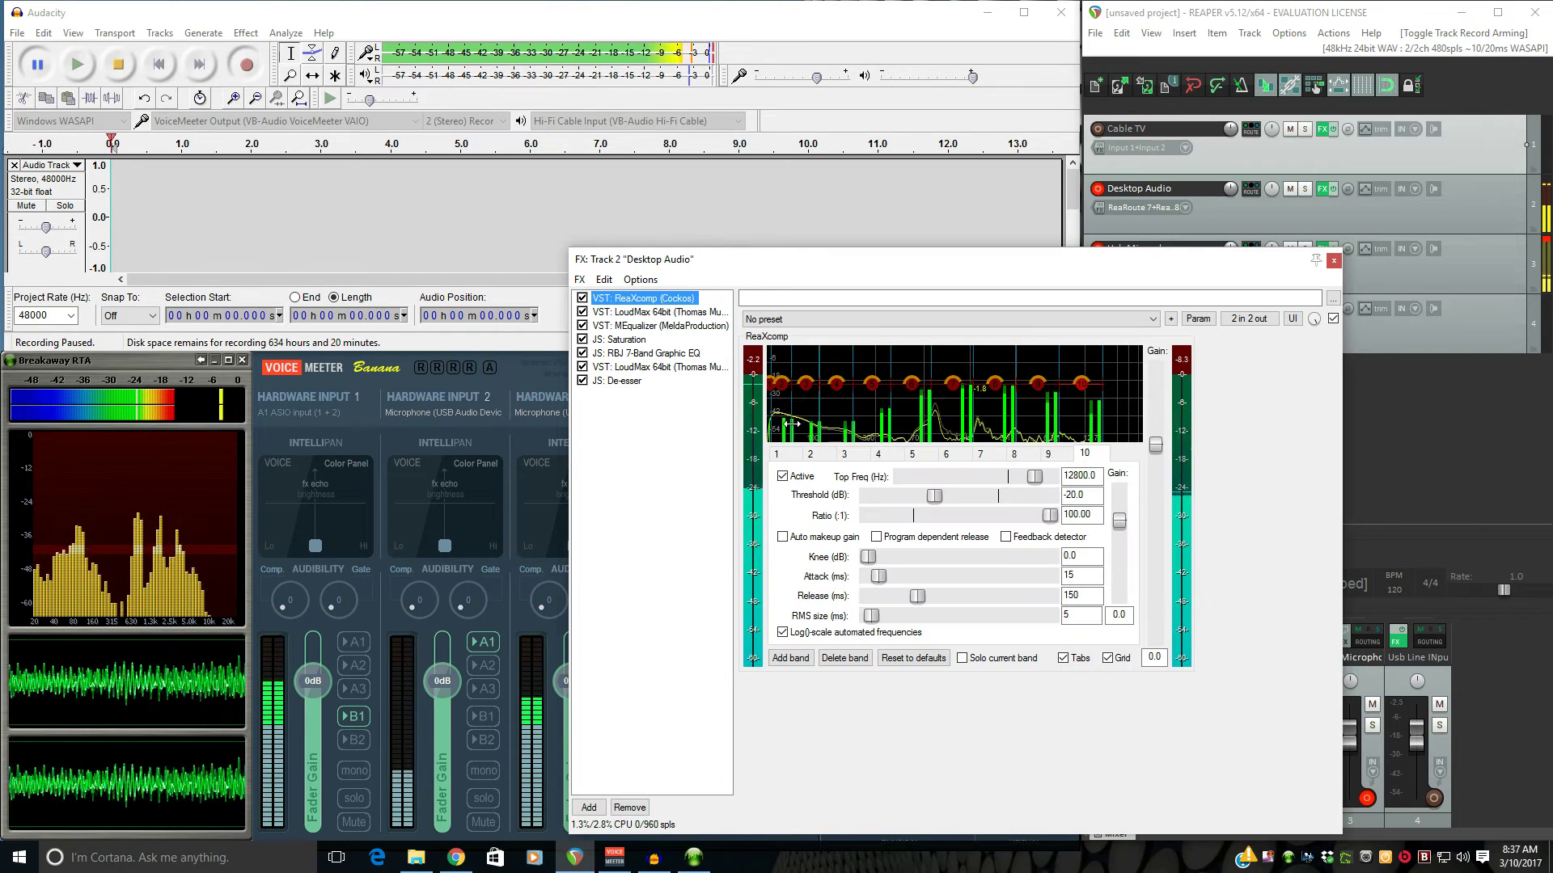
left_click(844, 455)
left_click(880, 456)
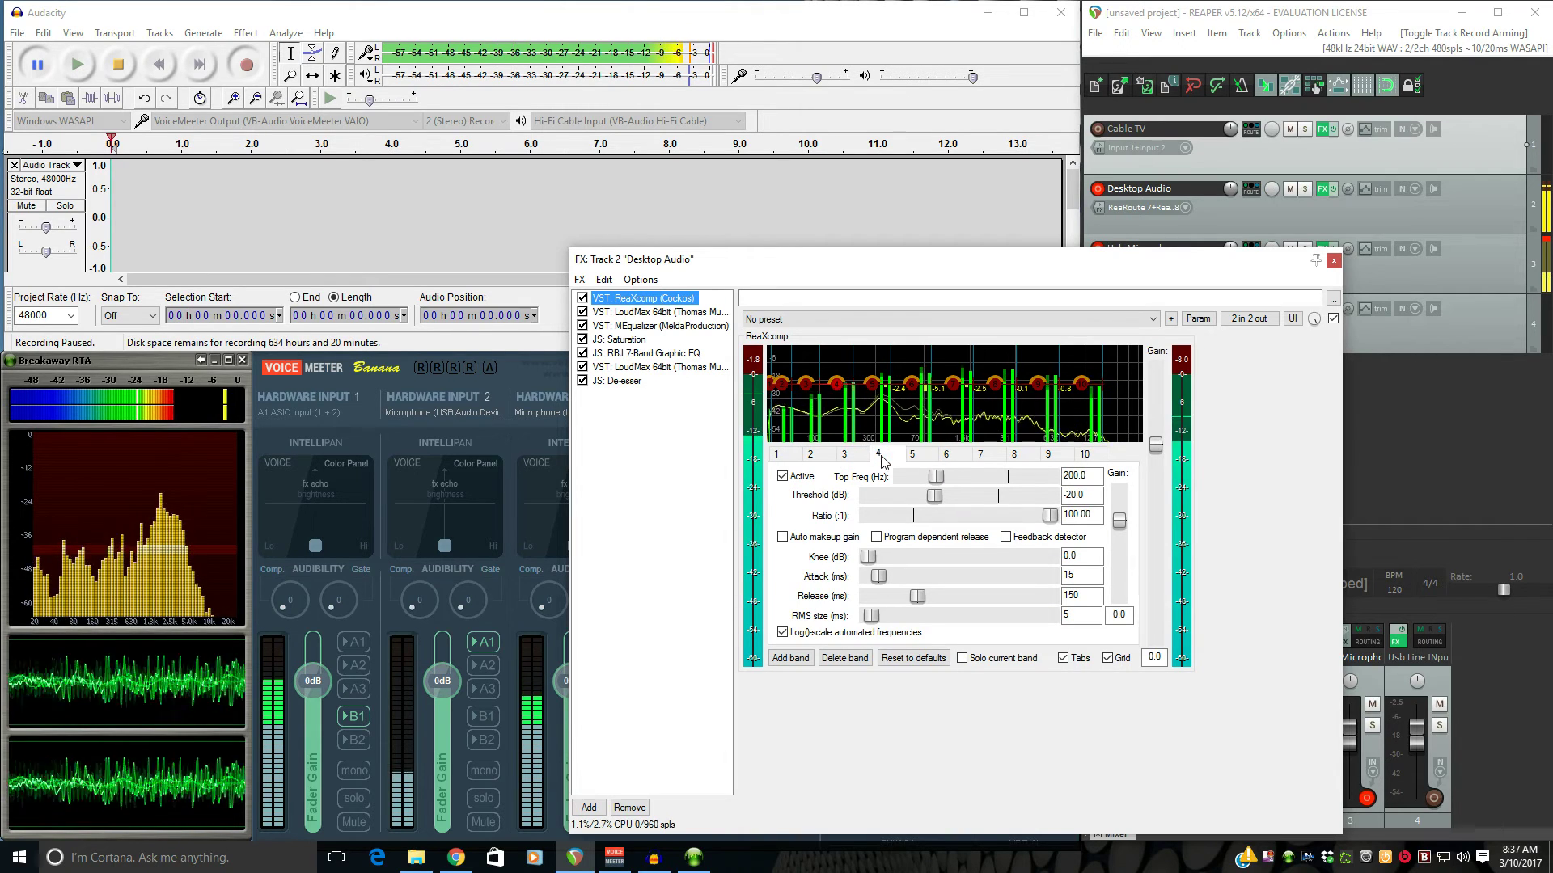
left_click(912, 455)
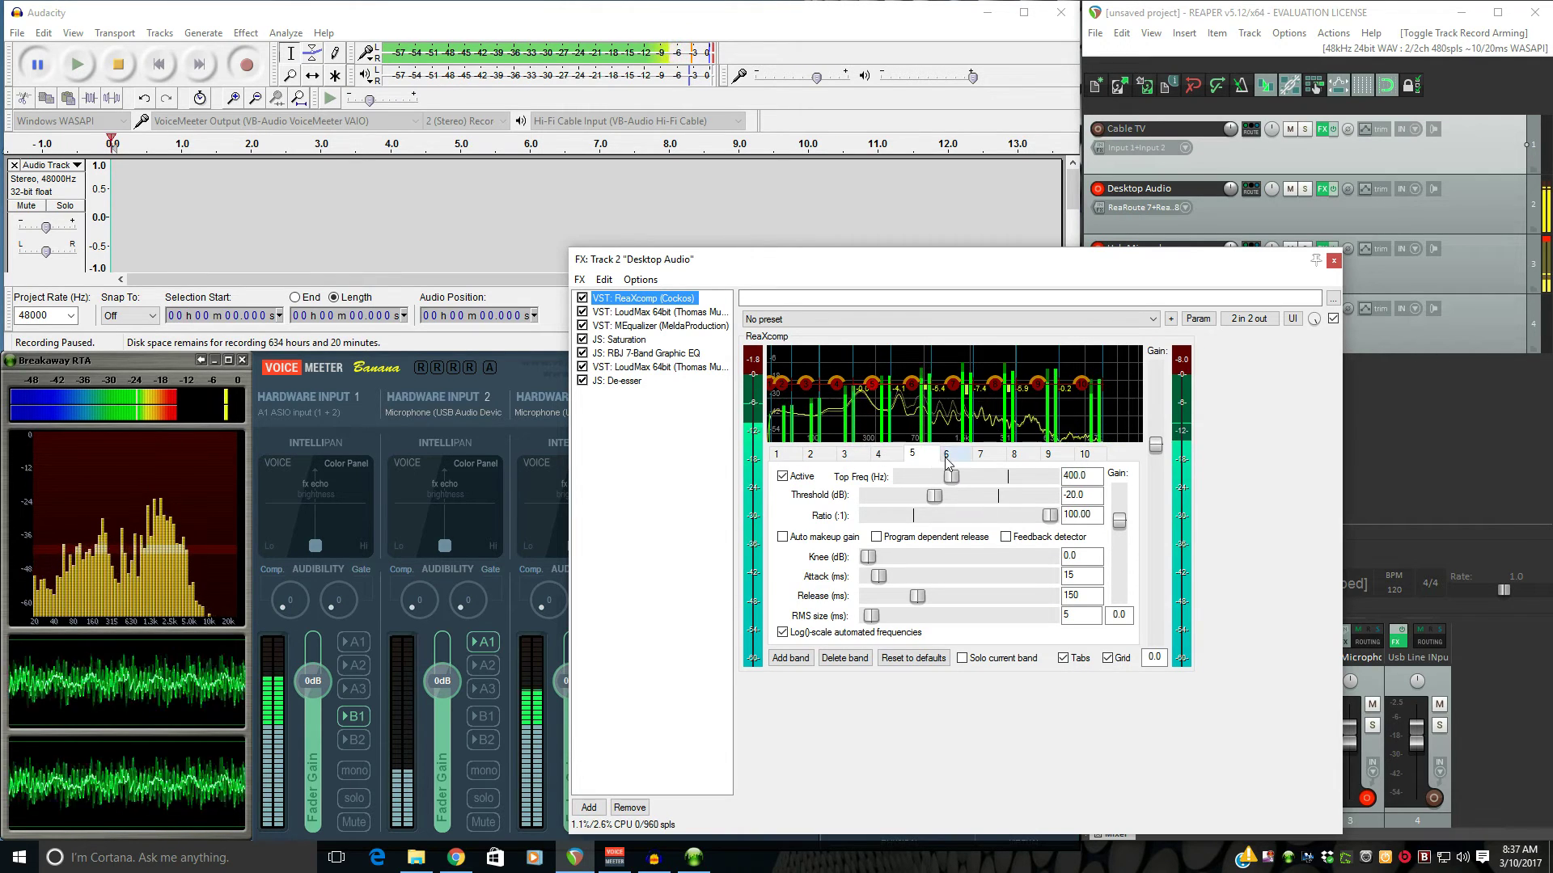
left_click(947, 455)
left_click(981, 456)
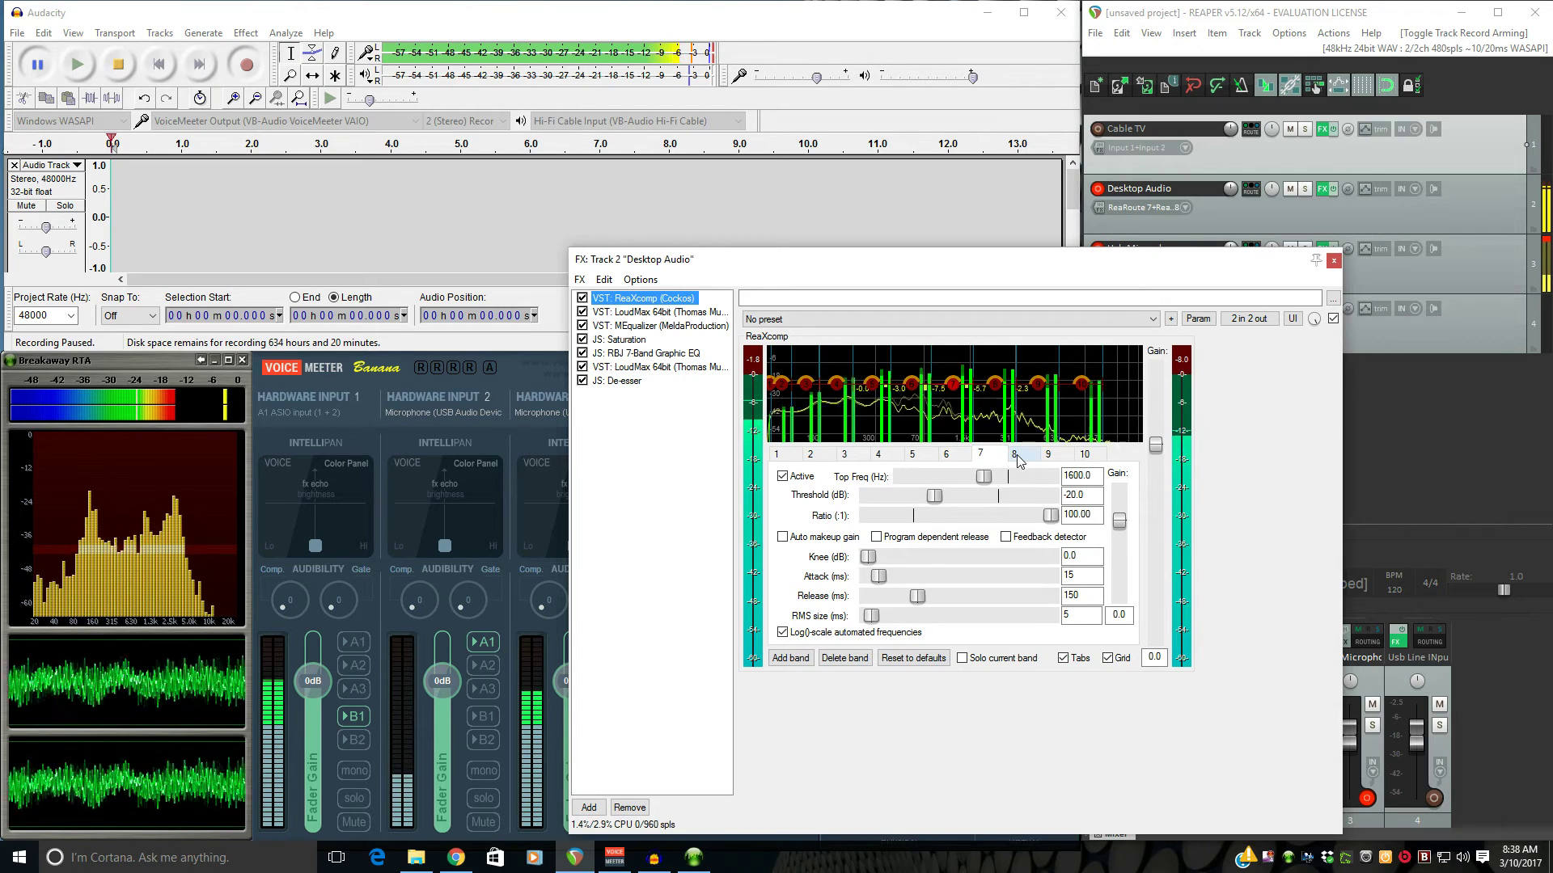
left_click(1016, 455)
left_click(1048, 455)
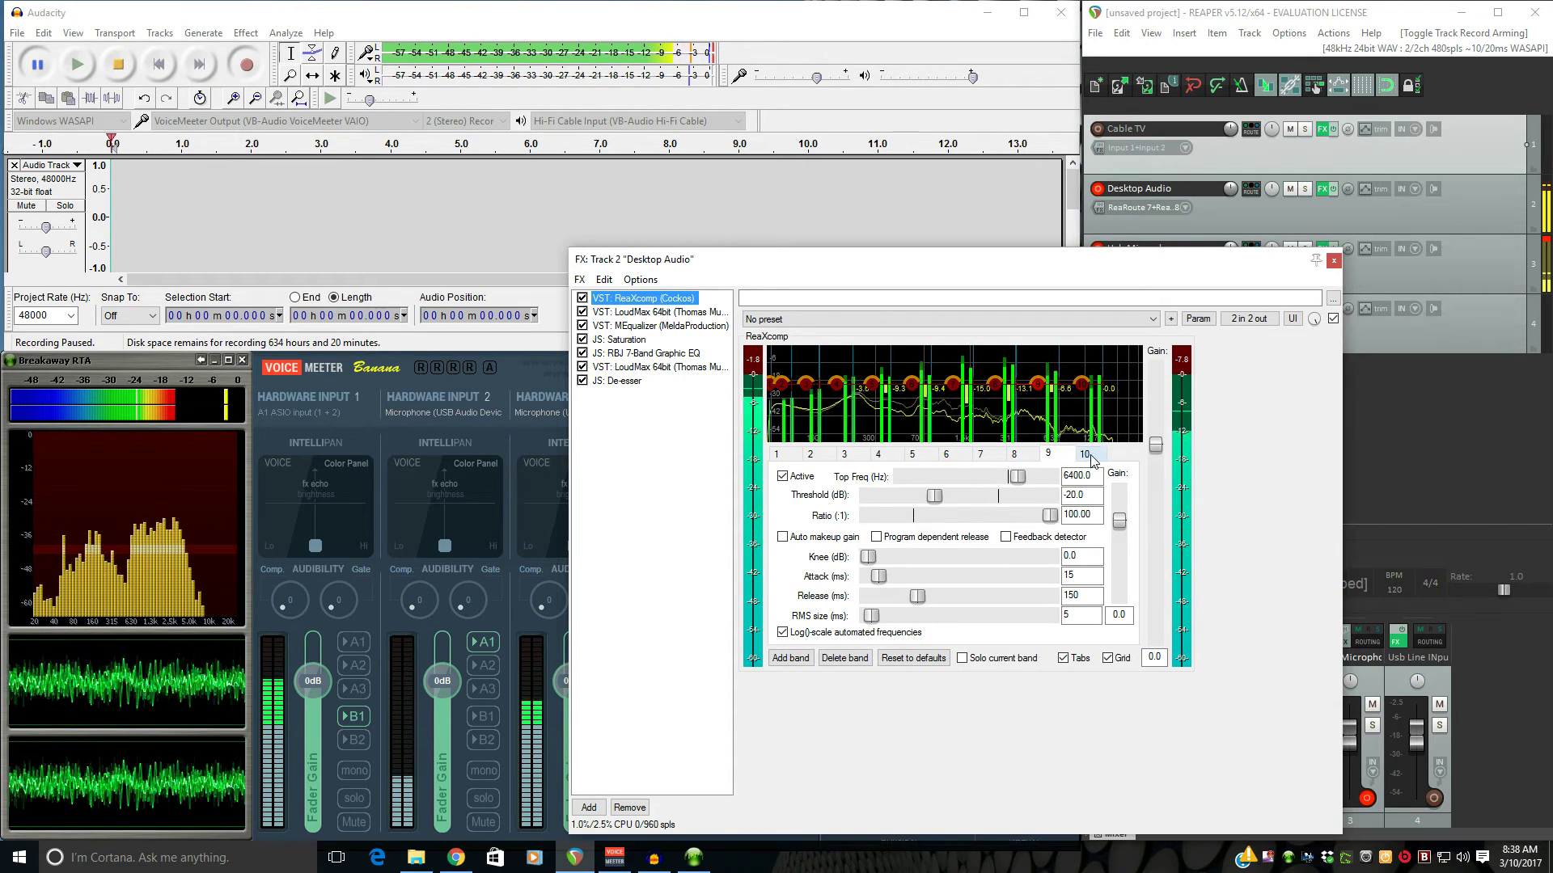
left_click(1085, 455)
Toggle bypass on MEqualizer, Saturation and the 7-band graphic EQ, leaving them enabled.
left_click(641, 326)
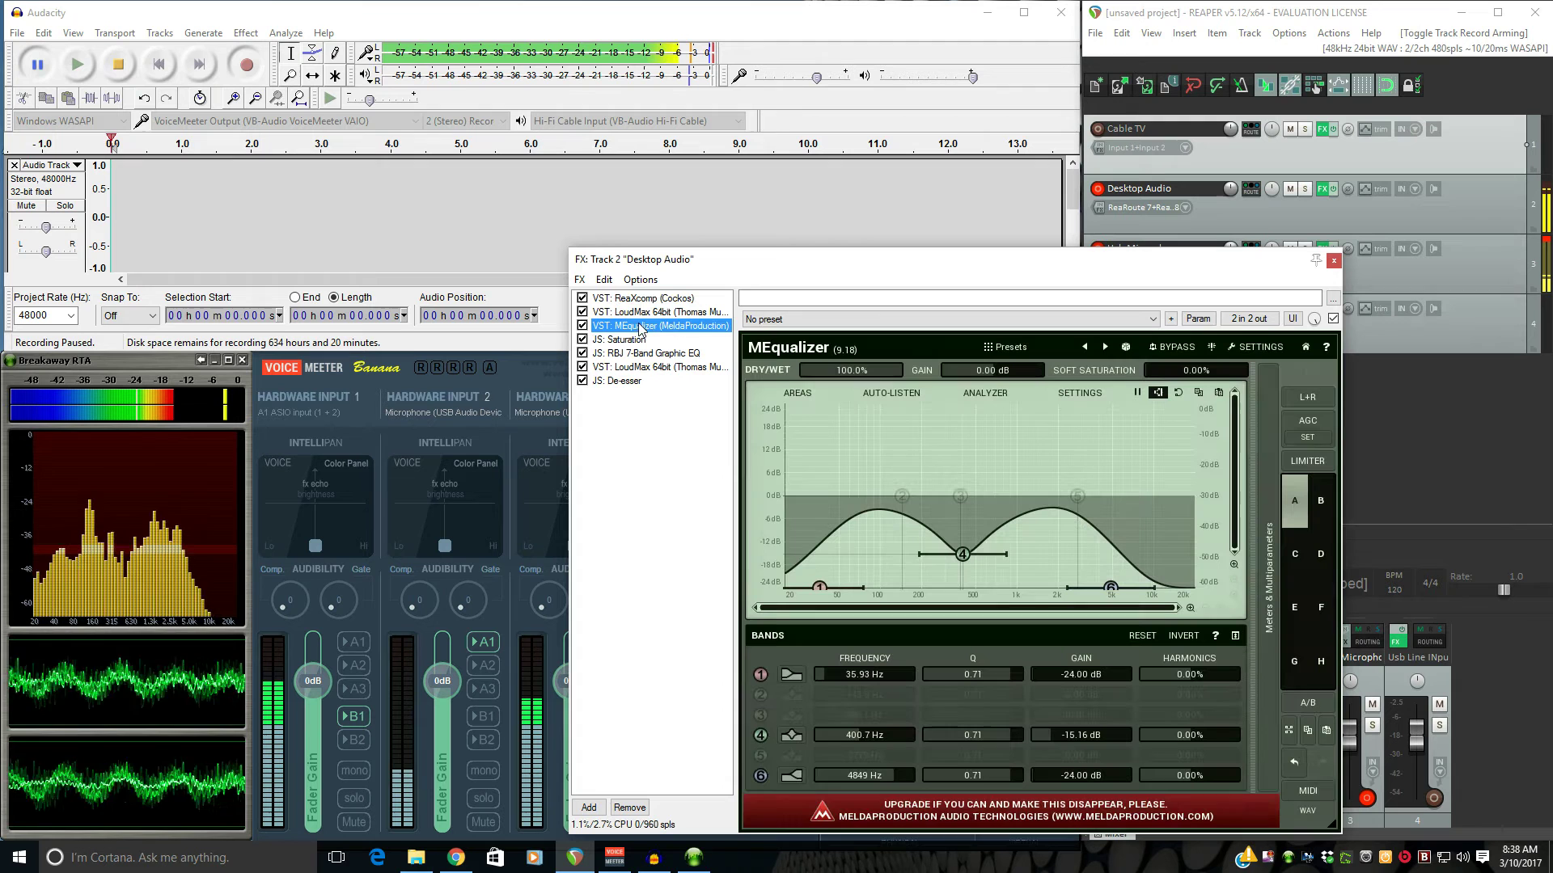
left_click(1179, 348)
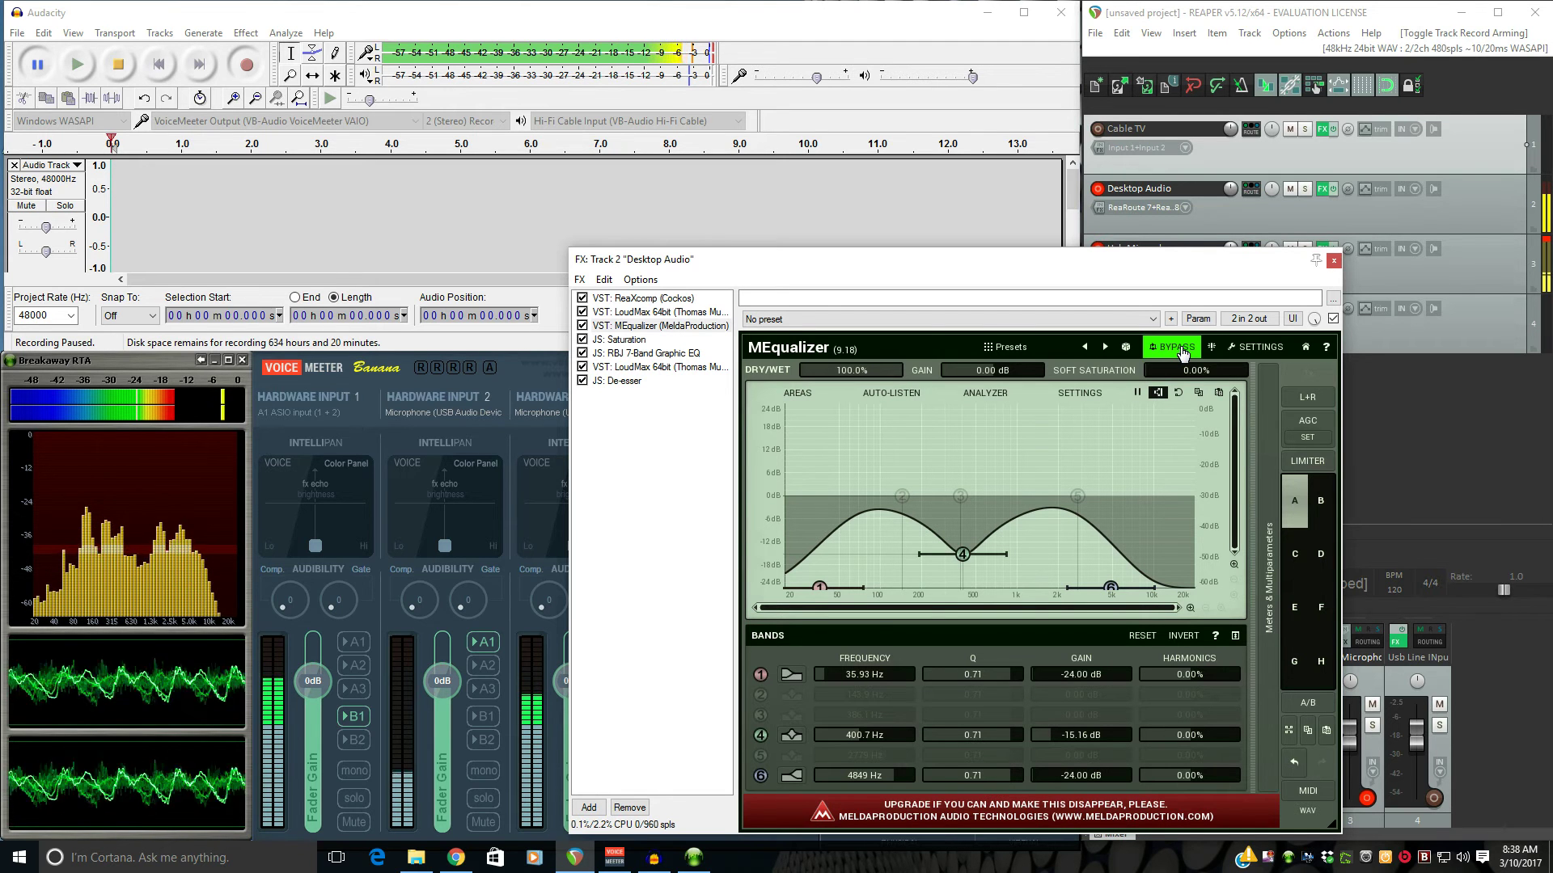
left_click(635, 341)
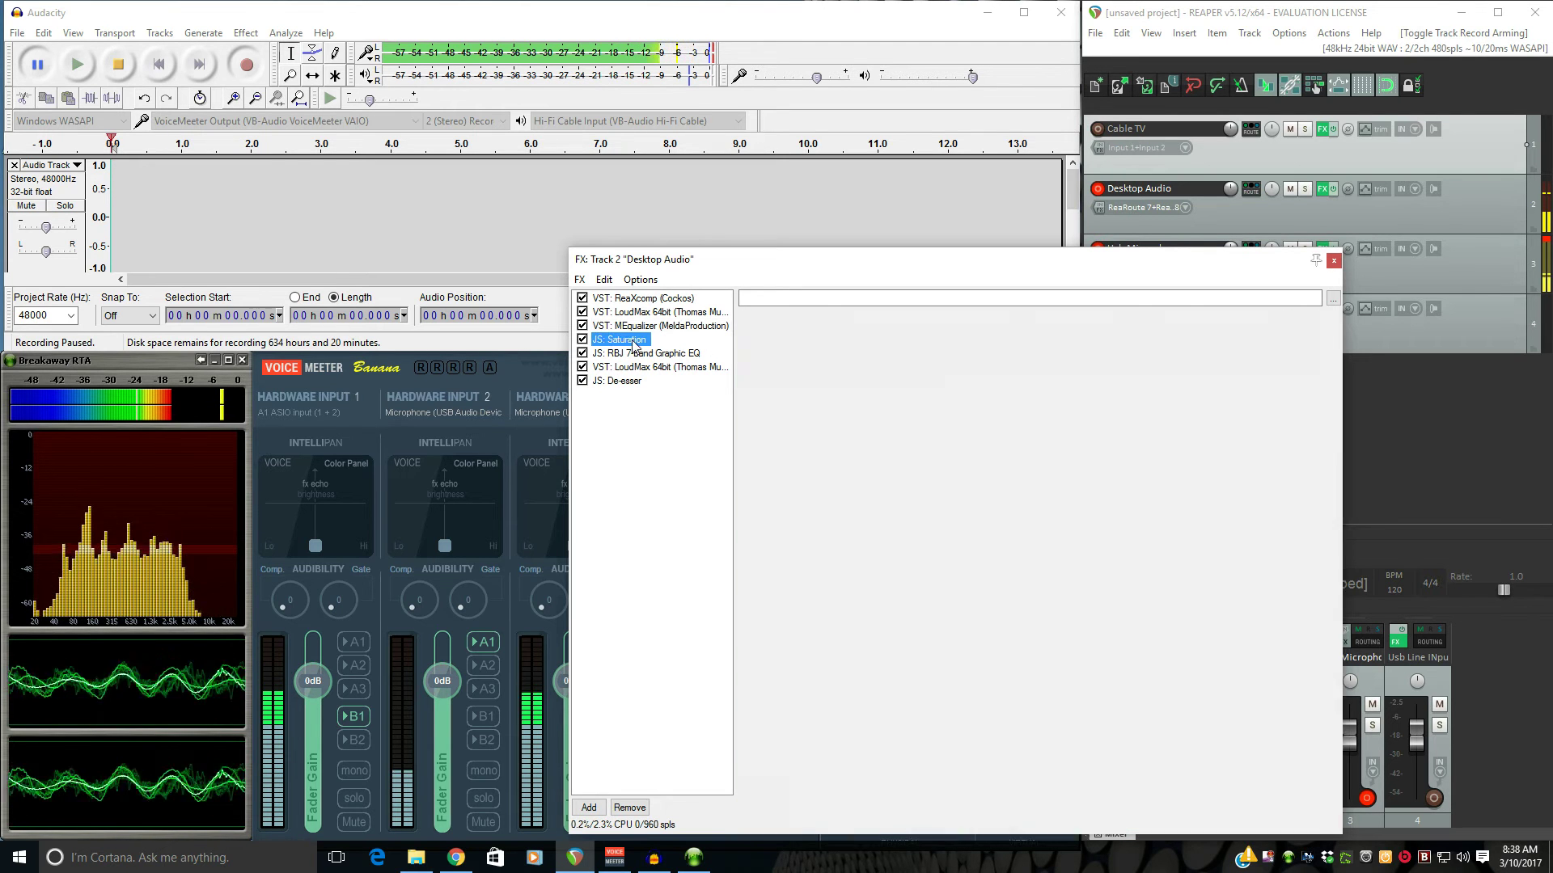
left_click(583, 340)
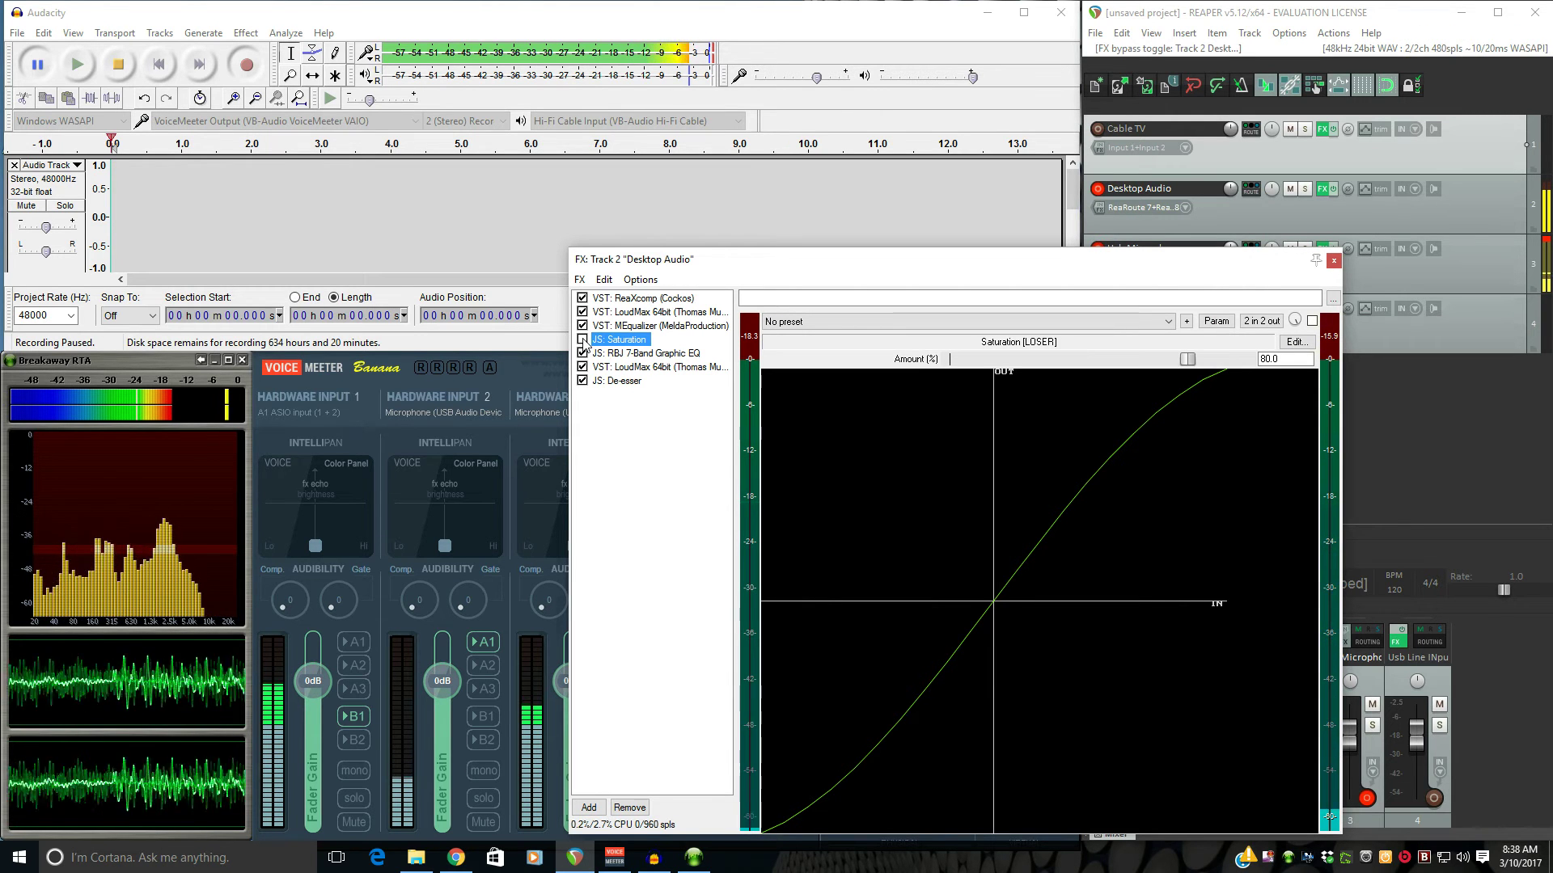
left_click(583, 339)
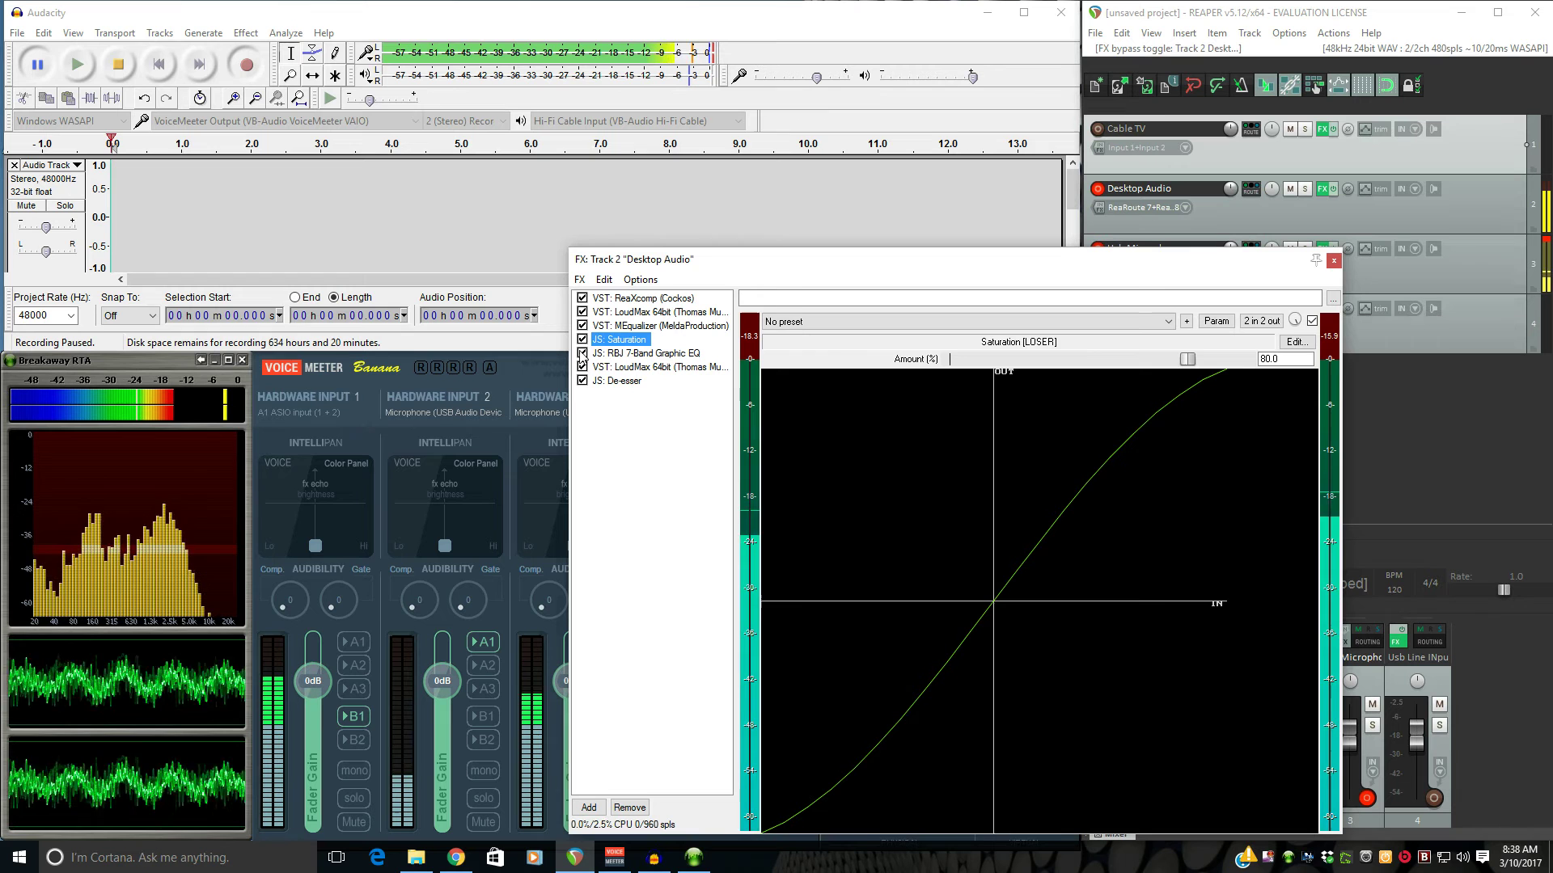
left_click(589, 356)
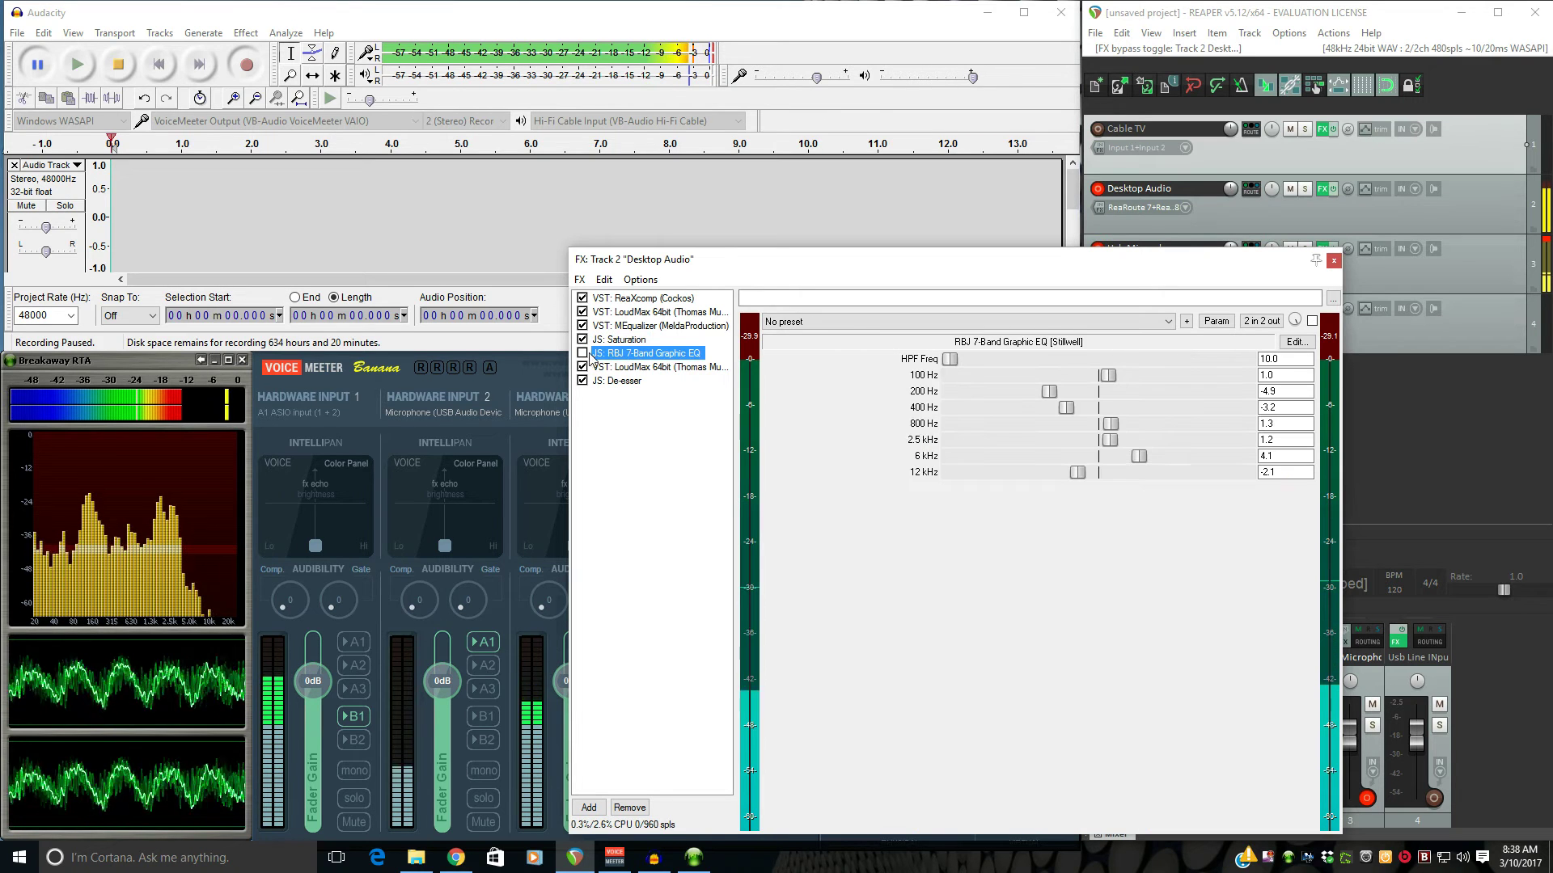
left_click(583, 353)
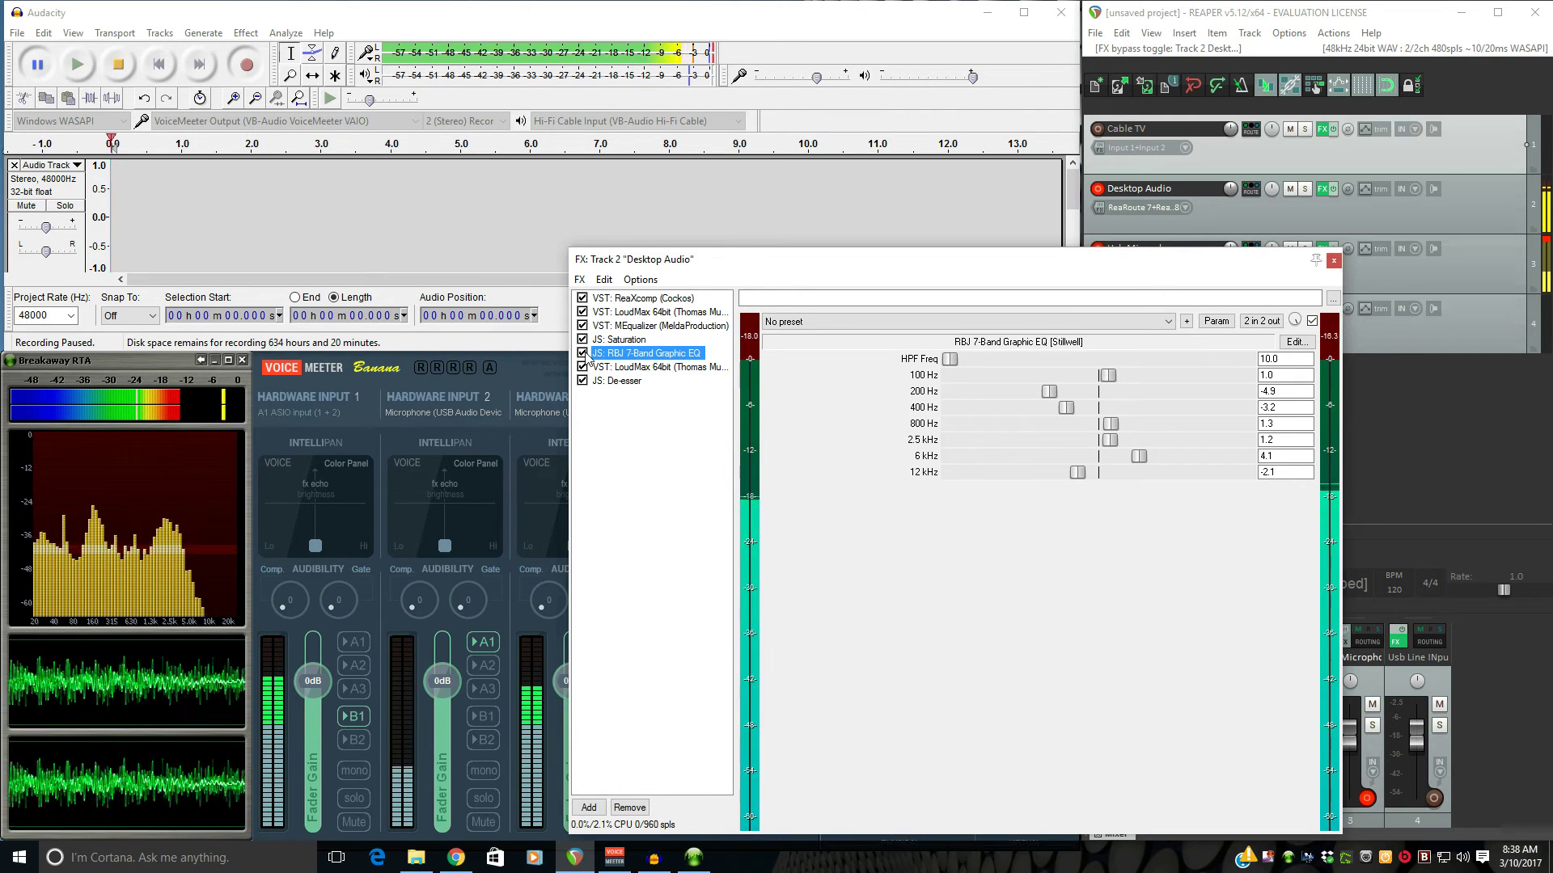
left_click(583, 353)
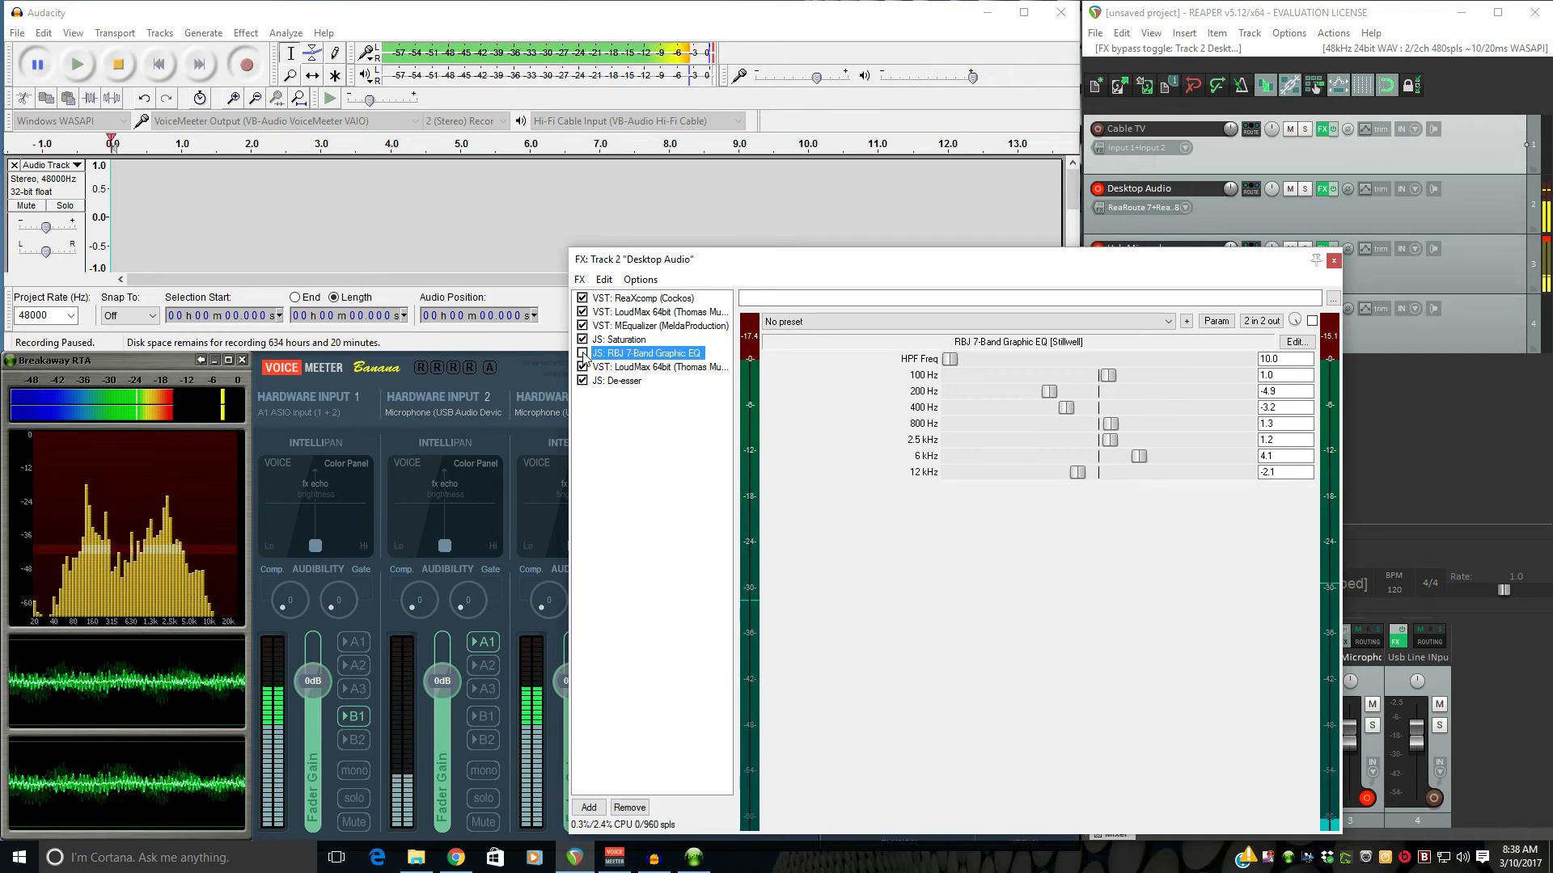
left_click(583, 354)
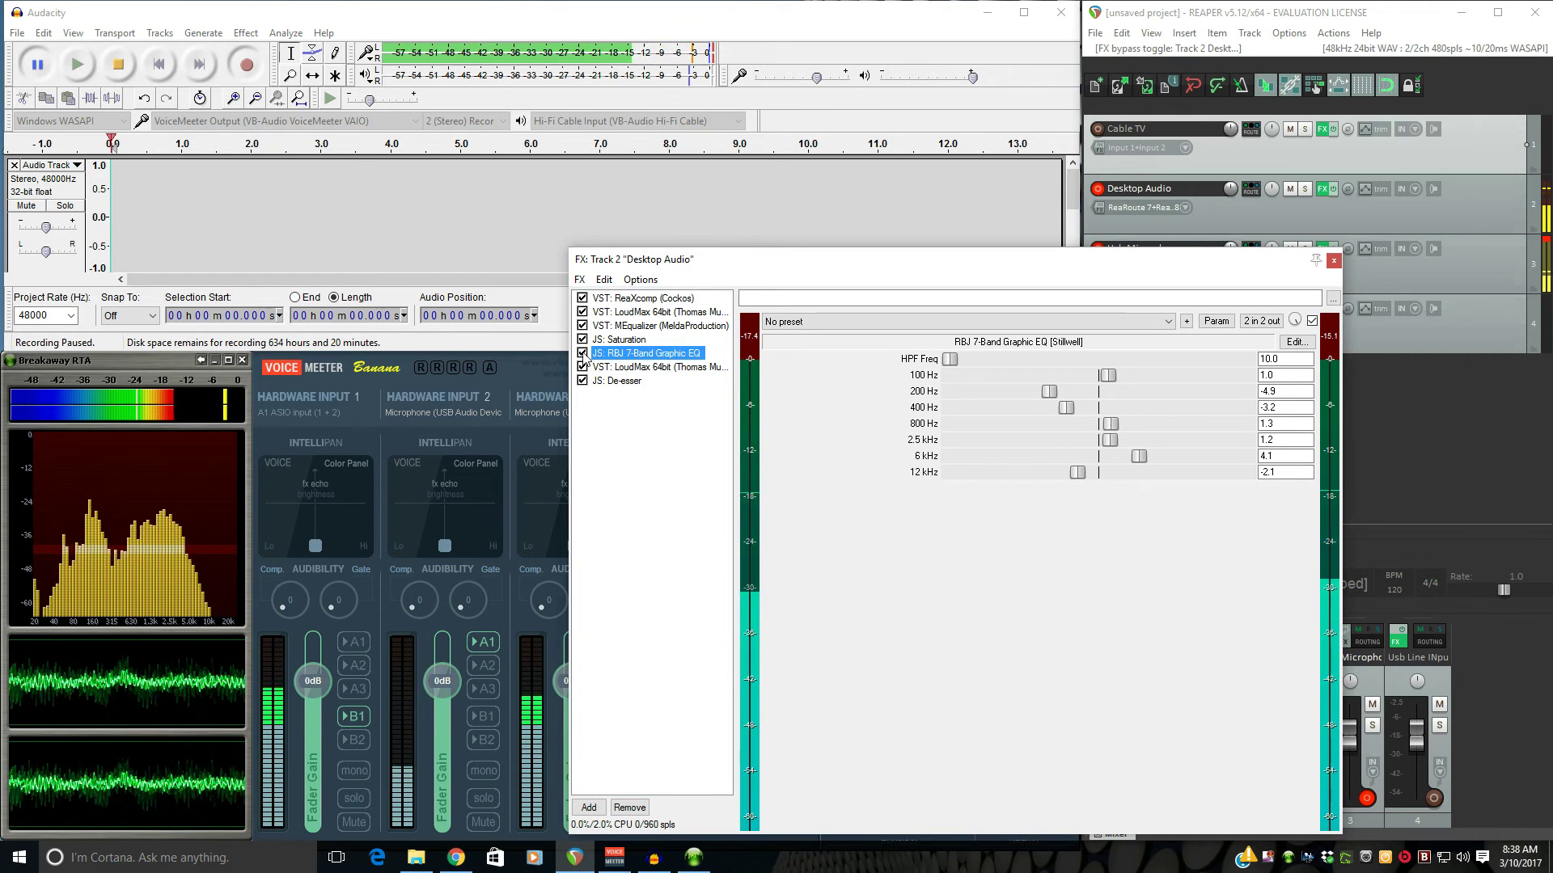
View the second LoudMax and the De-esser settings, then close the Desktop Audio FX chain.
left_click(631, 368)
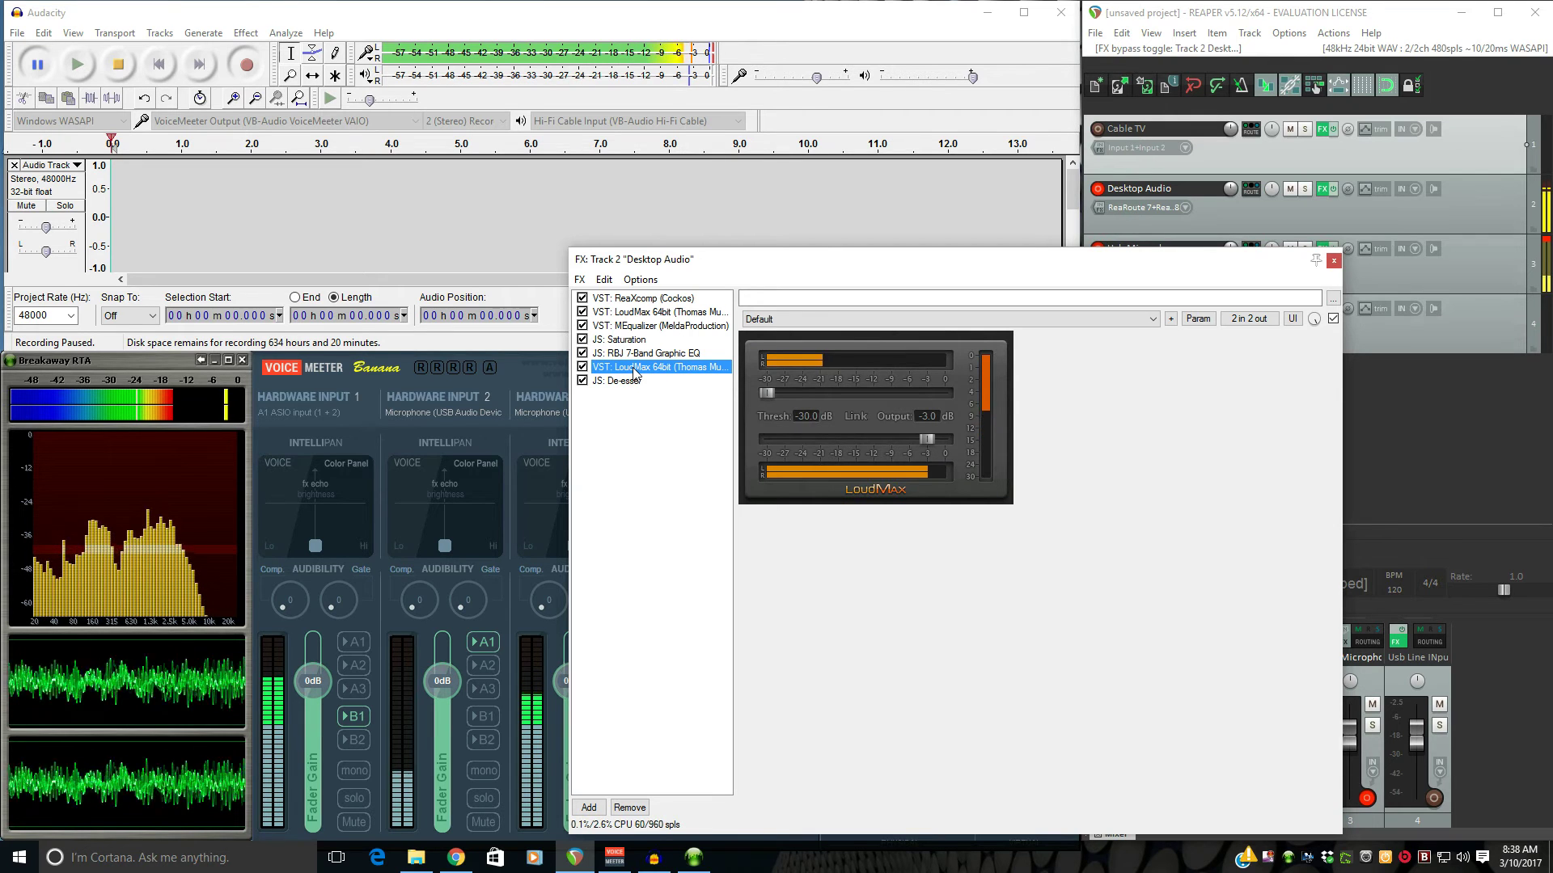
left_click(626, 381)
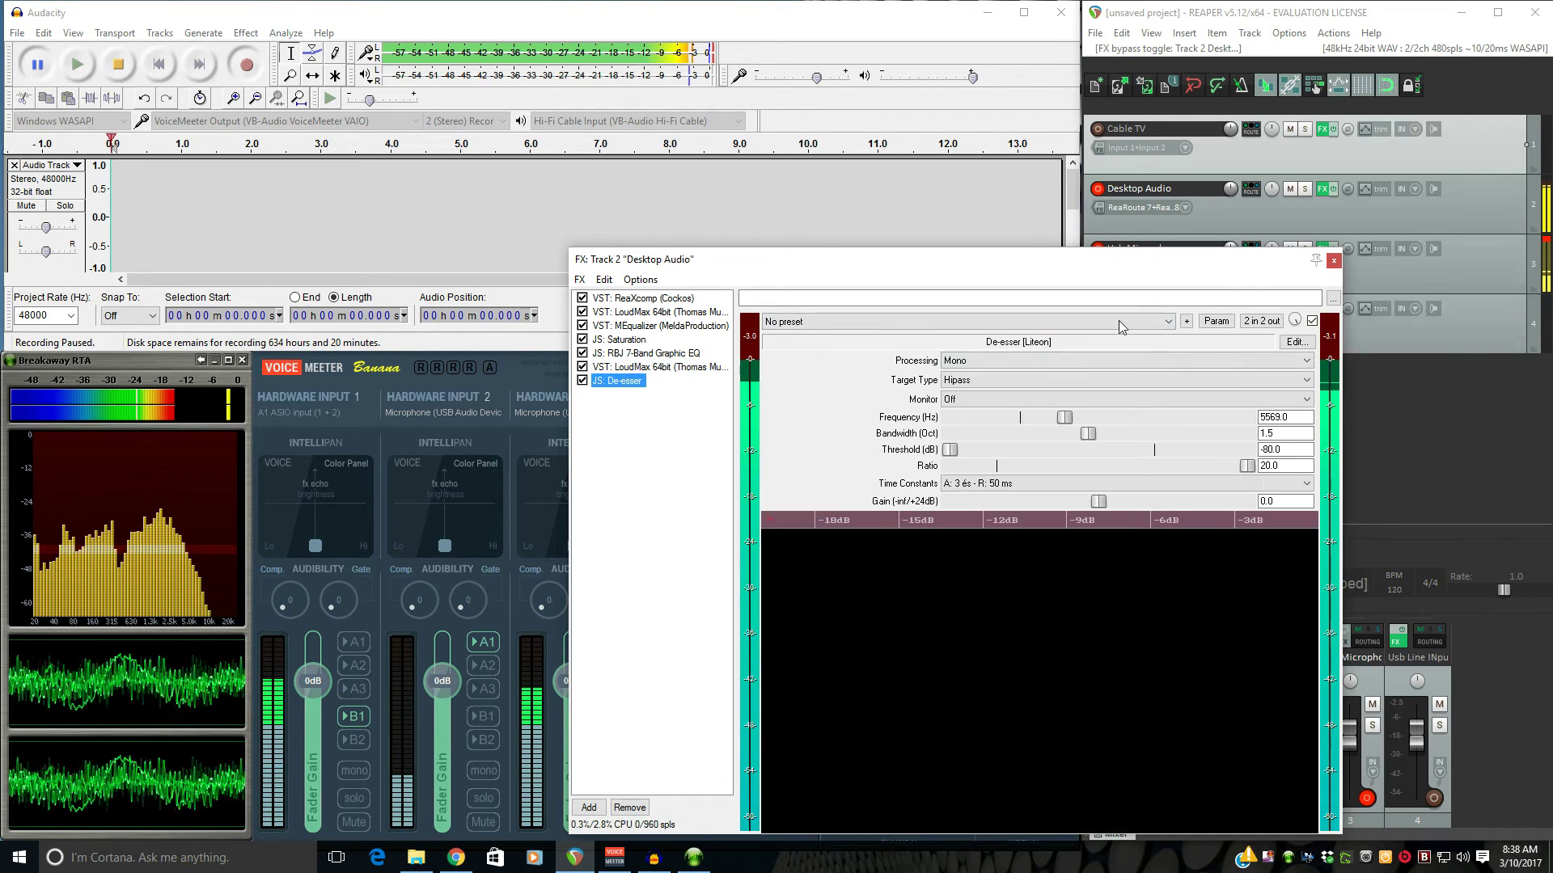
left_click(1334, 260)
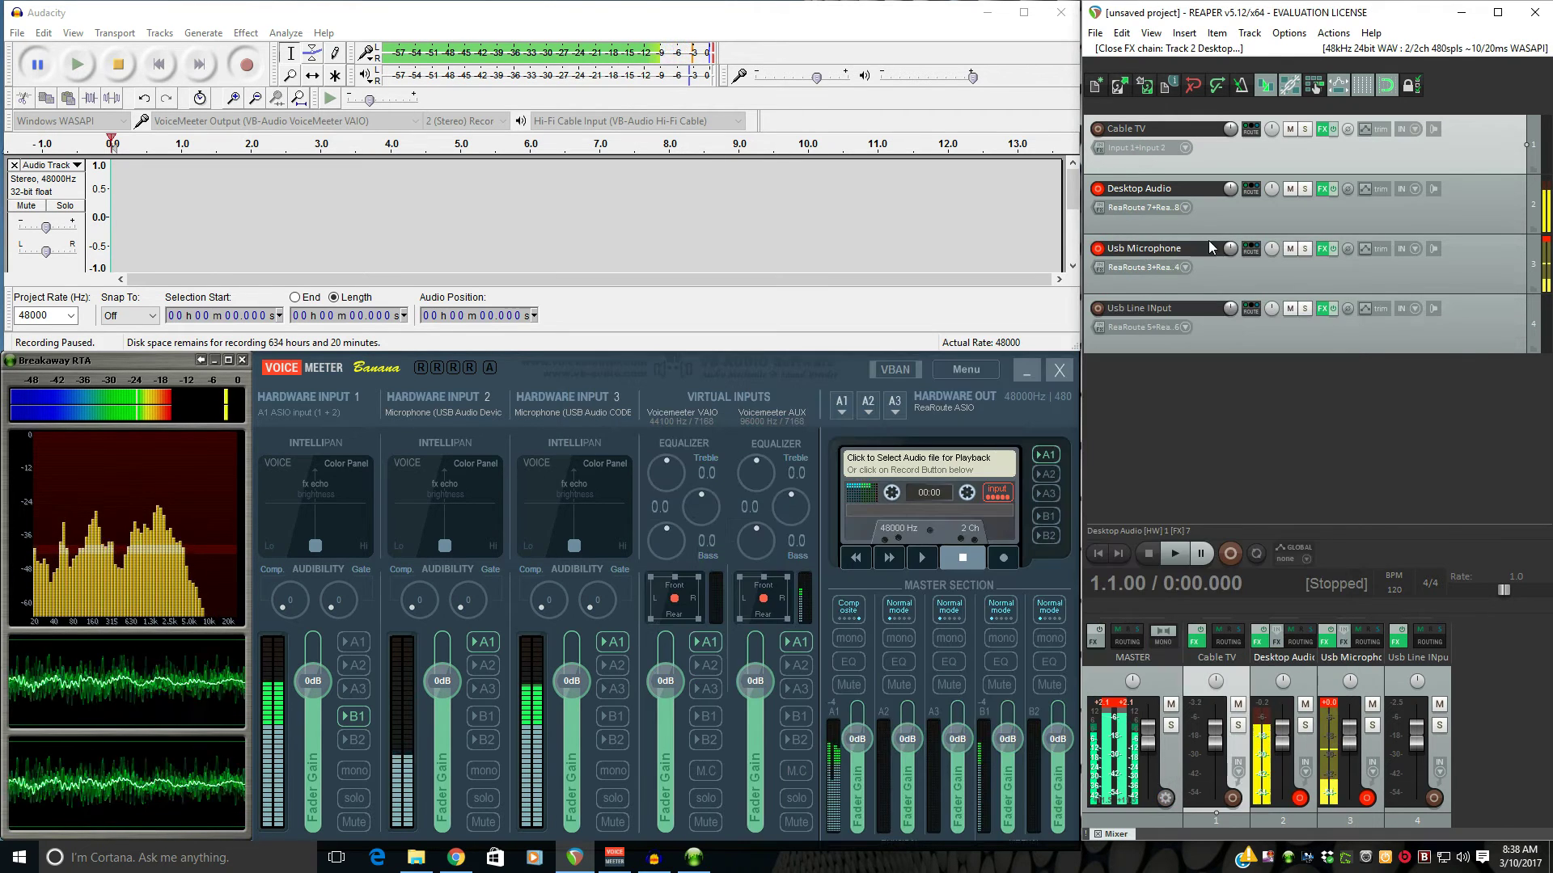
Disarm Desktop Audio, arm Usb Line INput, and open and reposition its FX chain window.
left_click(1098, 189)
left_click(1100, 311)
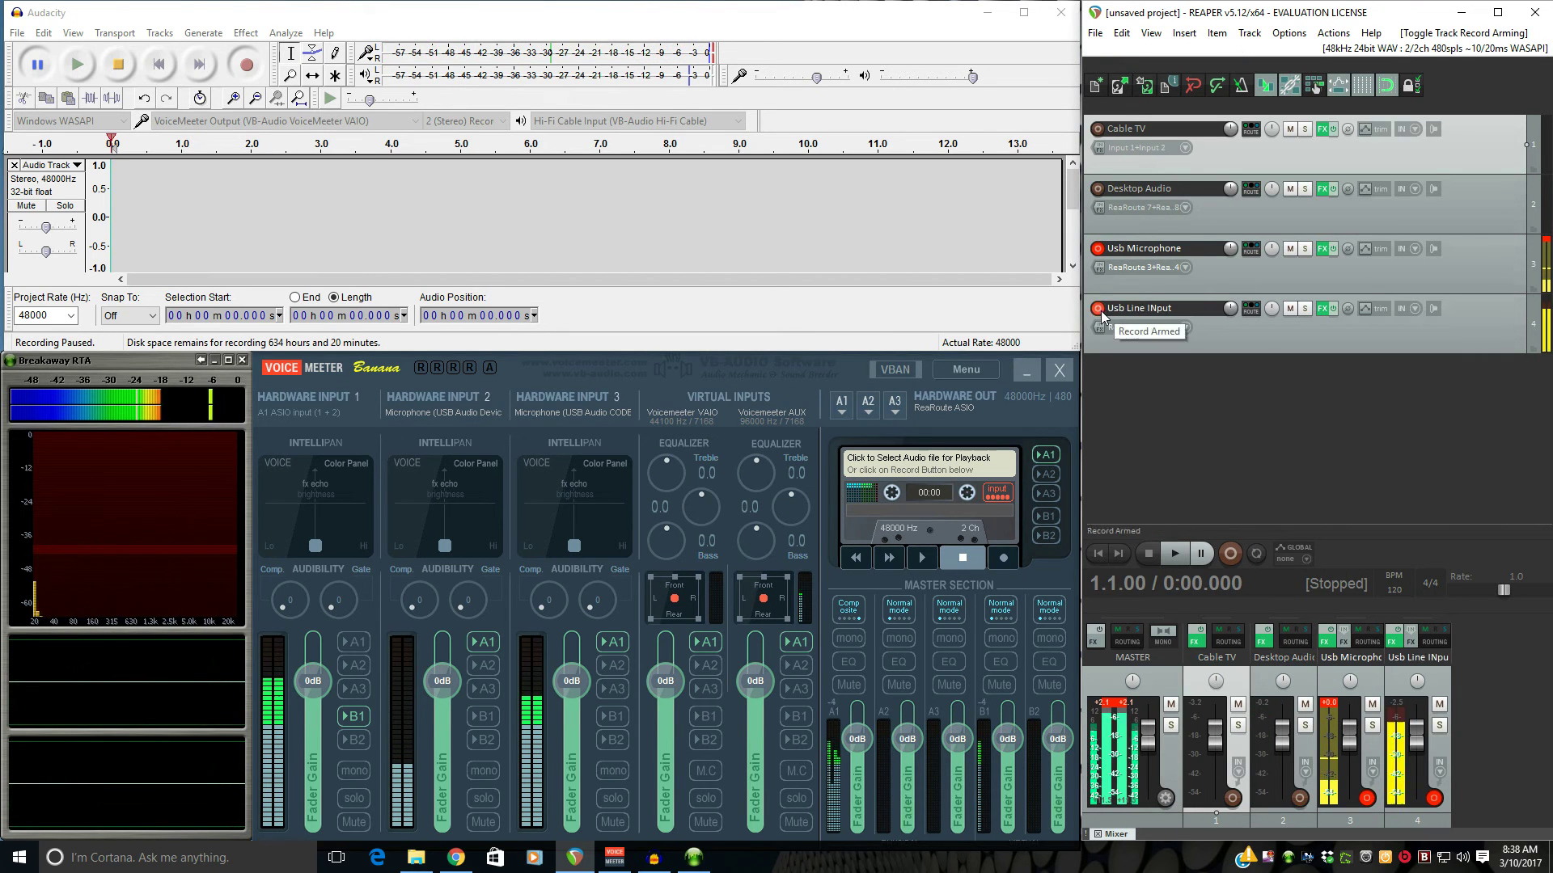
left_click(1321, 311)
left_click_drag(1051, 61, 807, 185)
View the LoudMax limiter and toggle the MEqualizer bypass to compare.
left_click(655, 225)
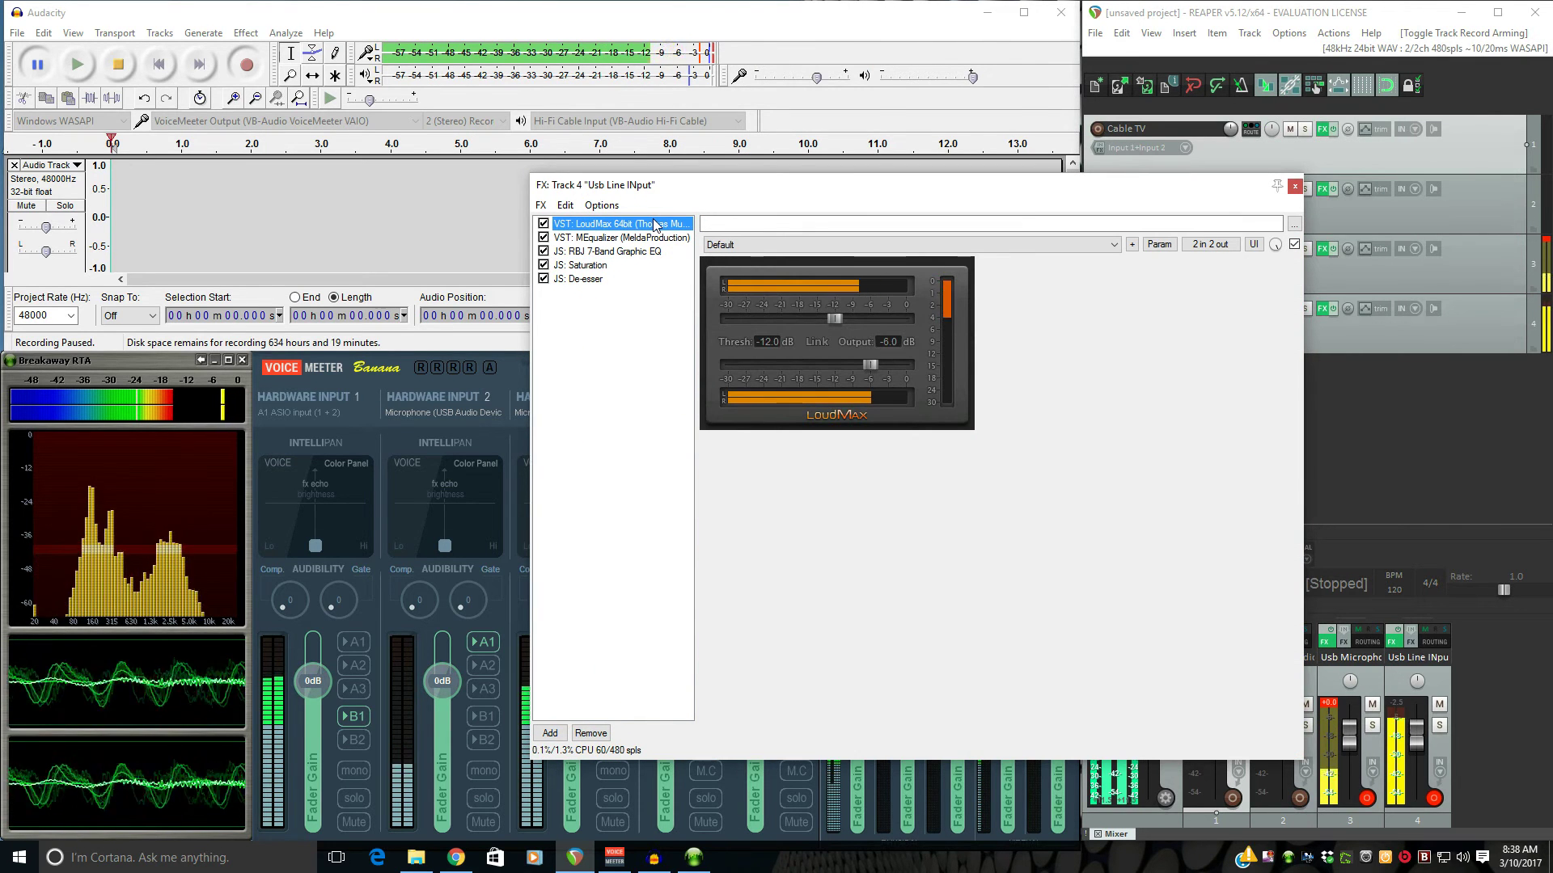
left_click(642, 239)
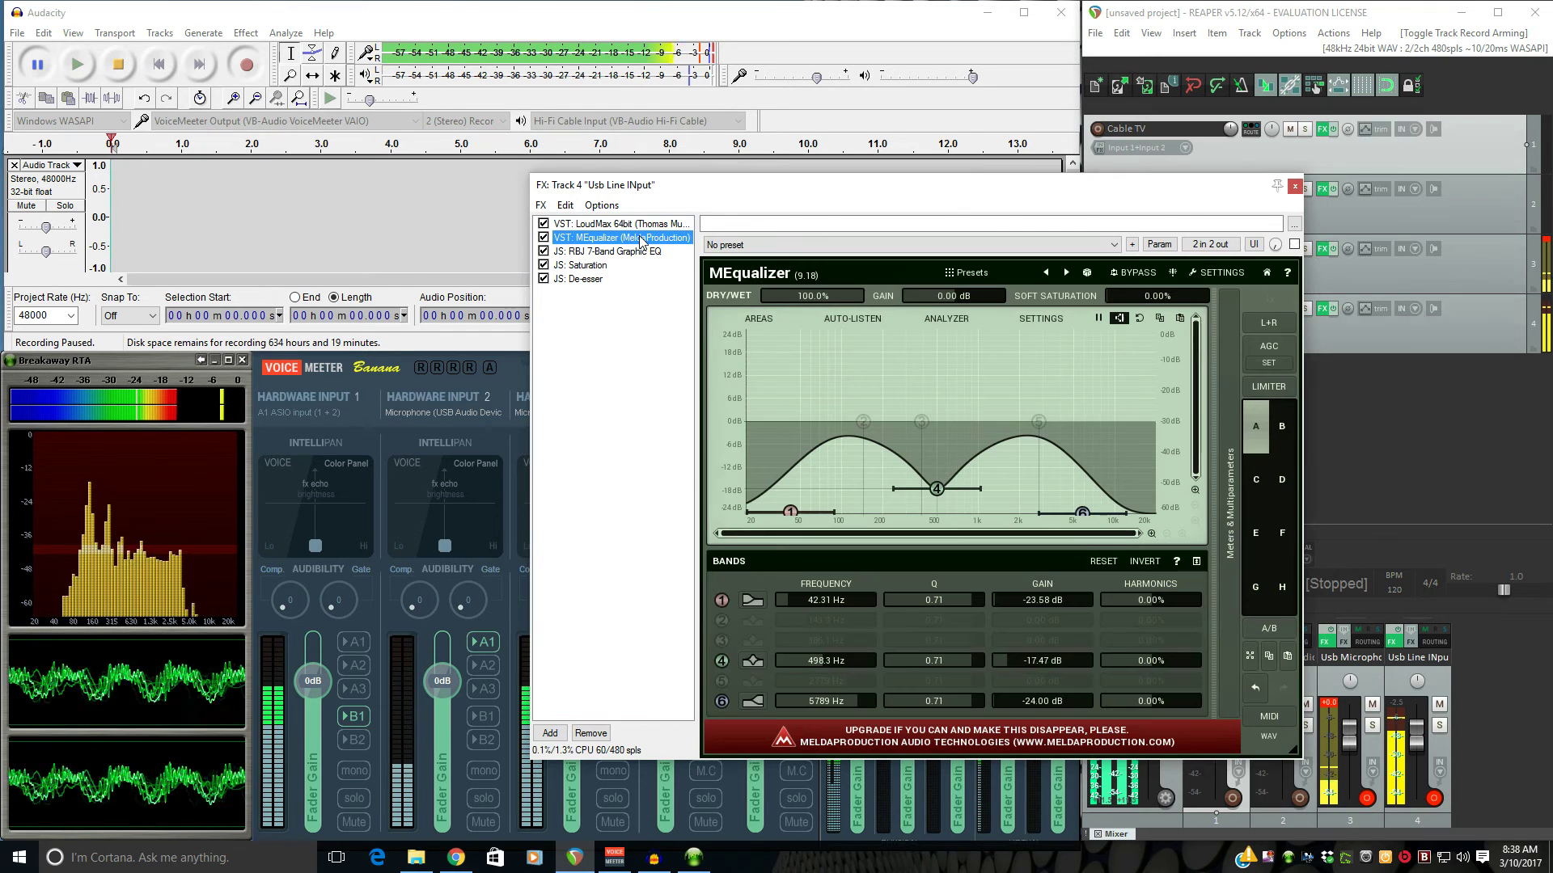
left_click(1137, 274)
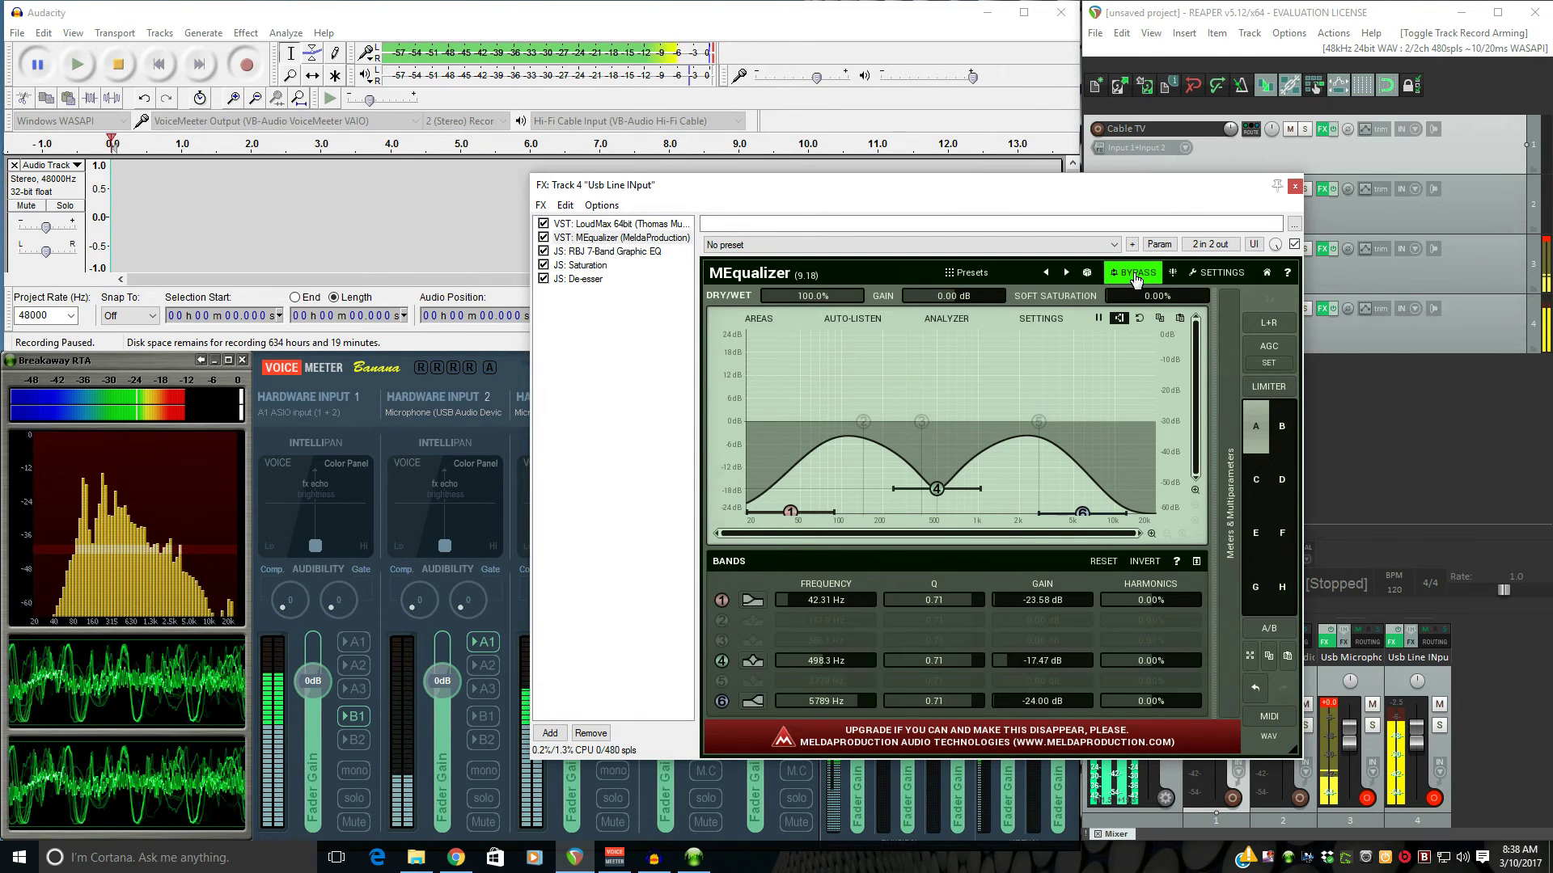
left_click(1136, 274)
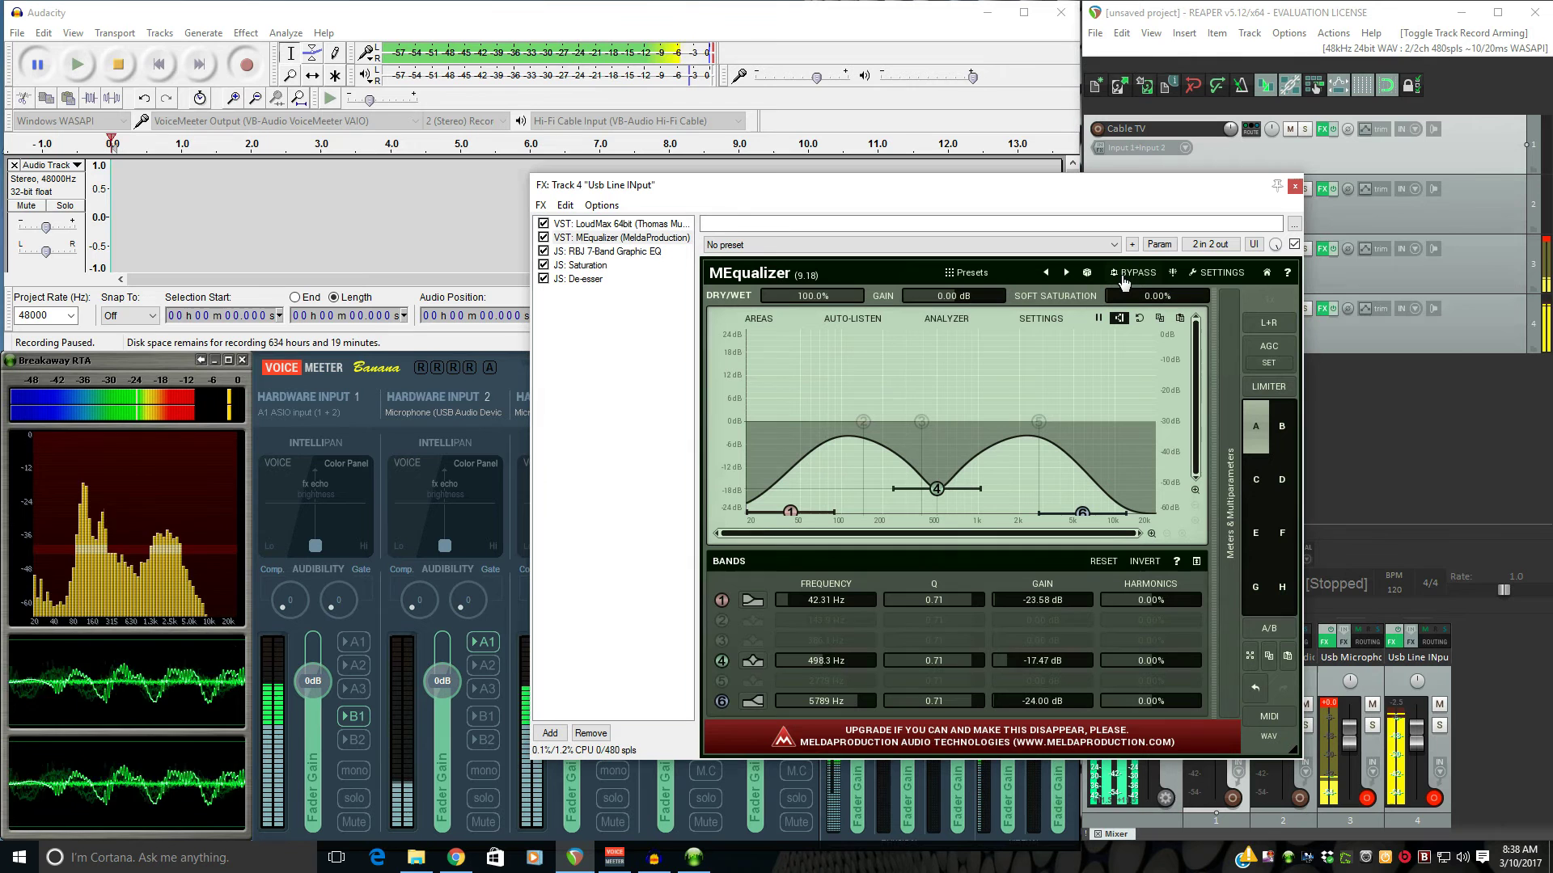
left_click(1124, 279)
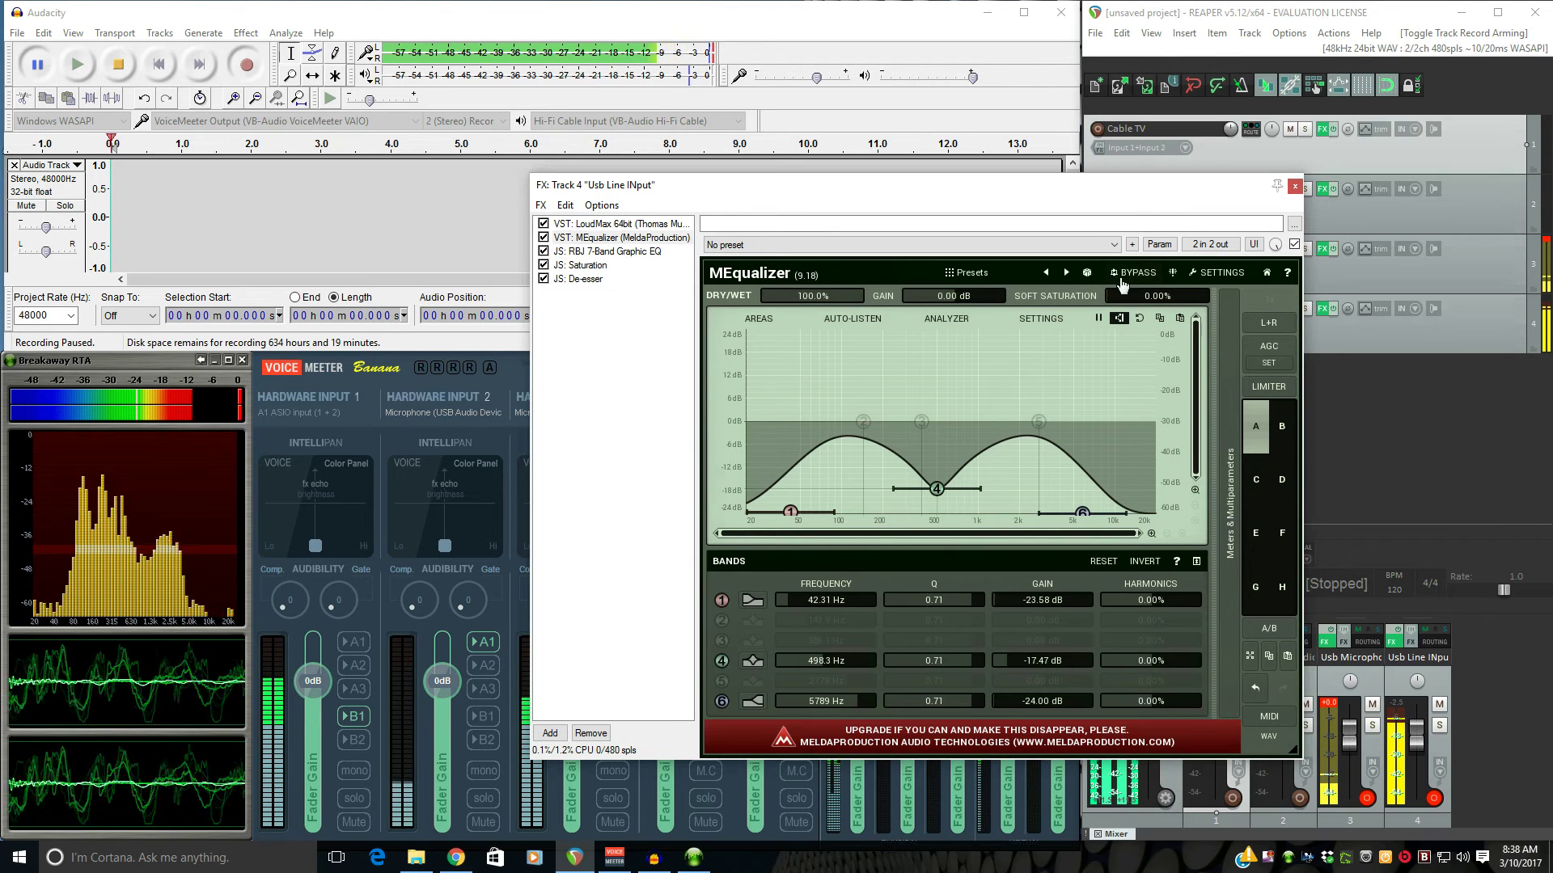
Toggle bypass on the 7-band graphic EQ and Saturation effects to compare them.
left_click(608, 251)
left_click(544, 251)
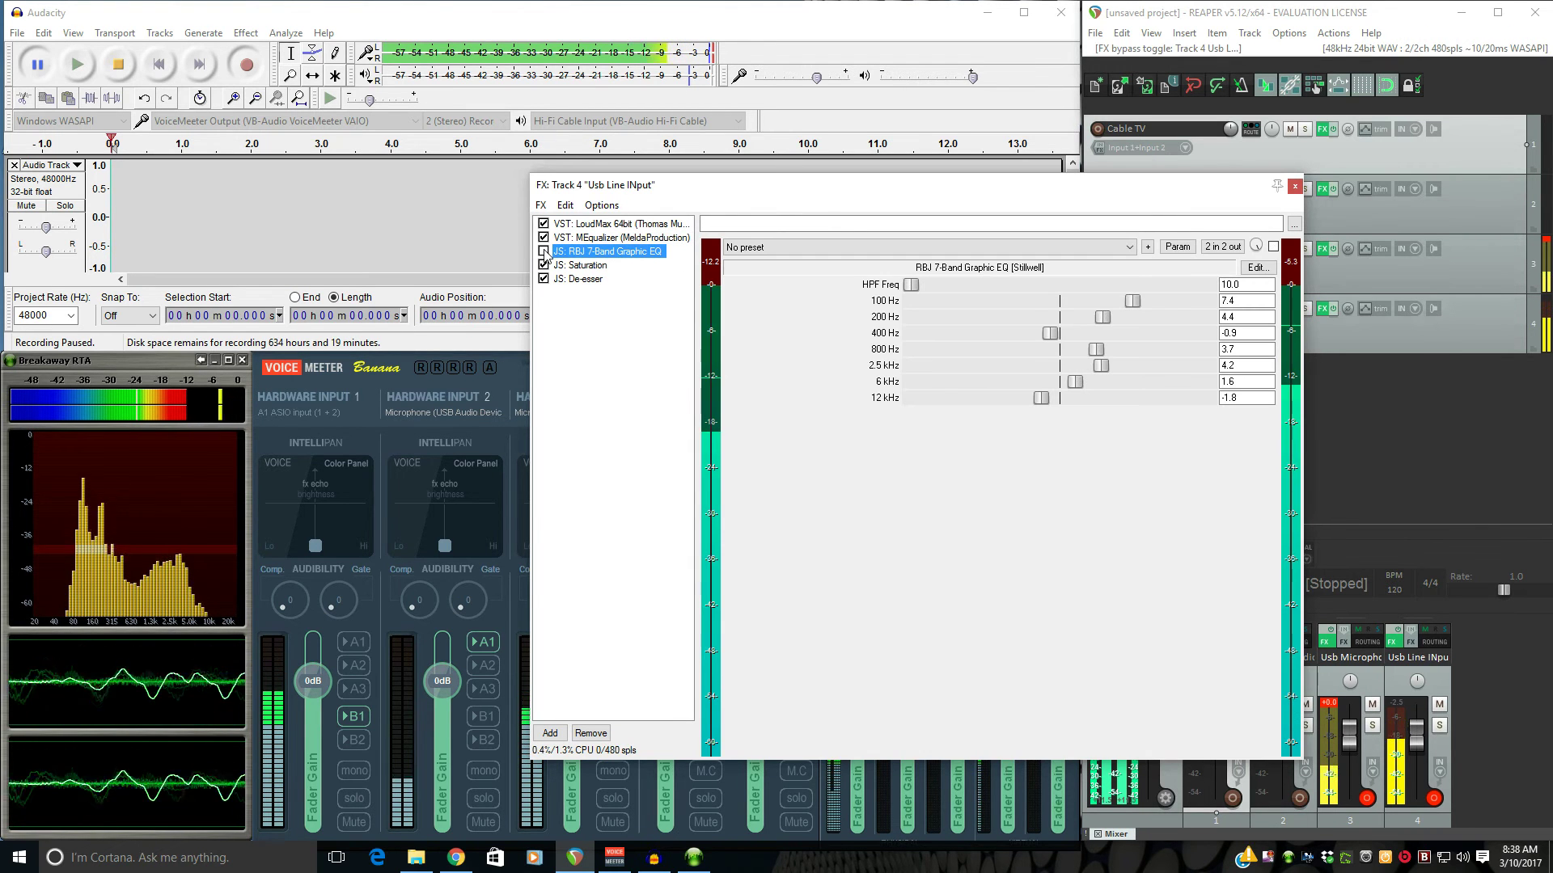
left_click(544, 252)
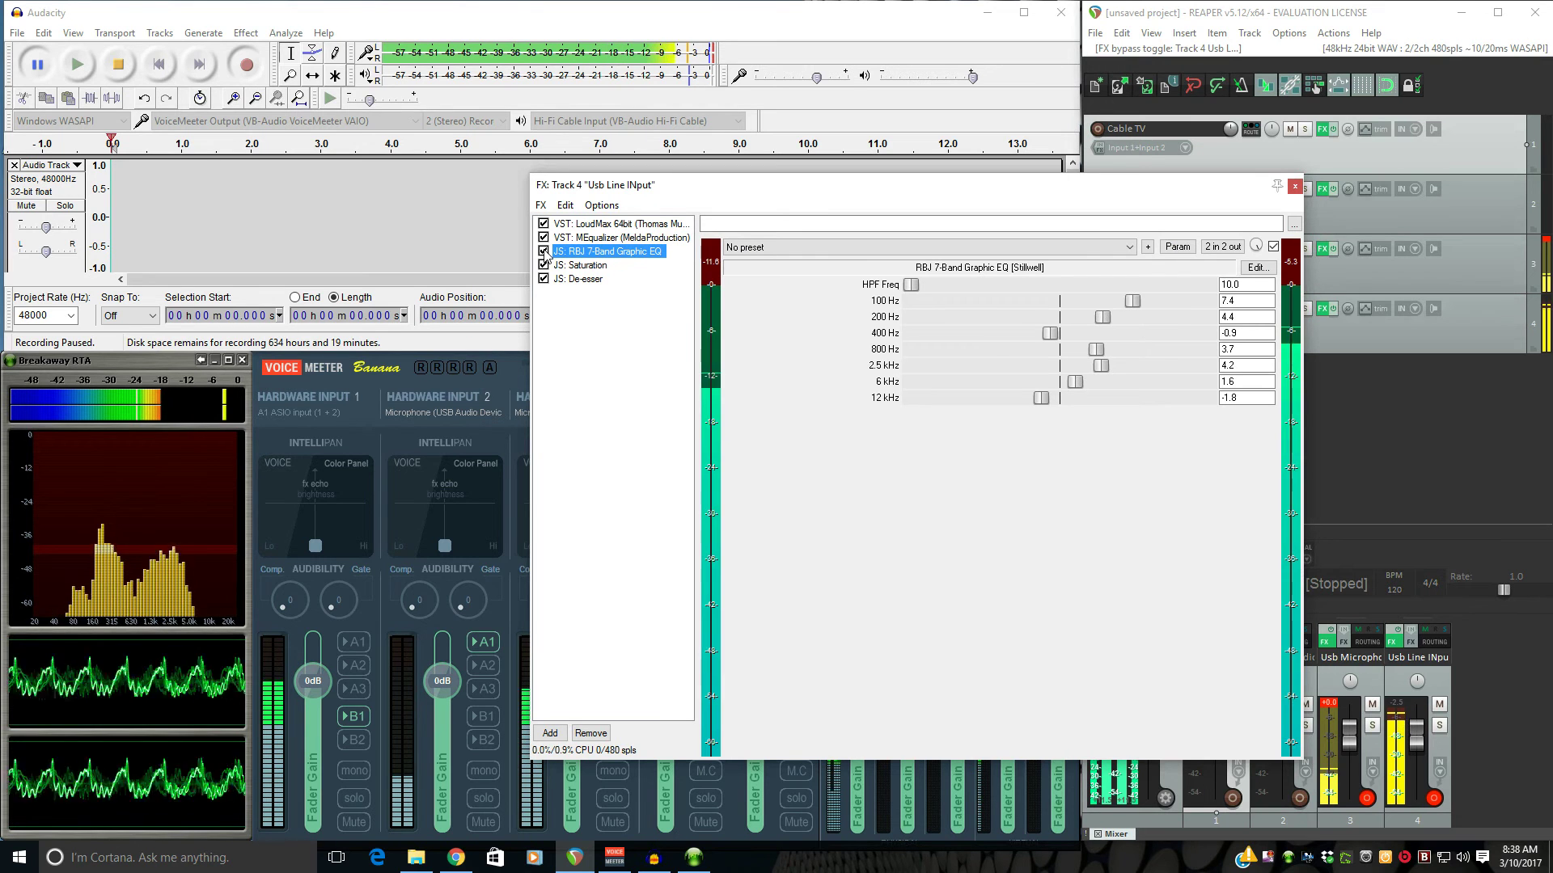
left_click(577, 267)
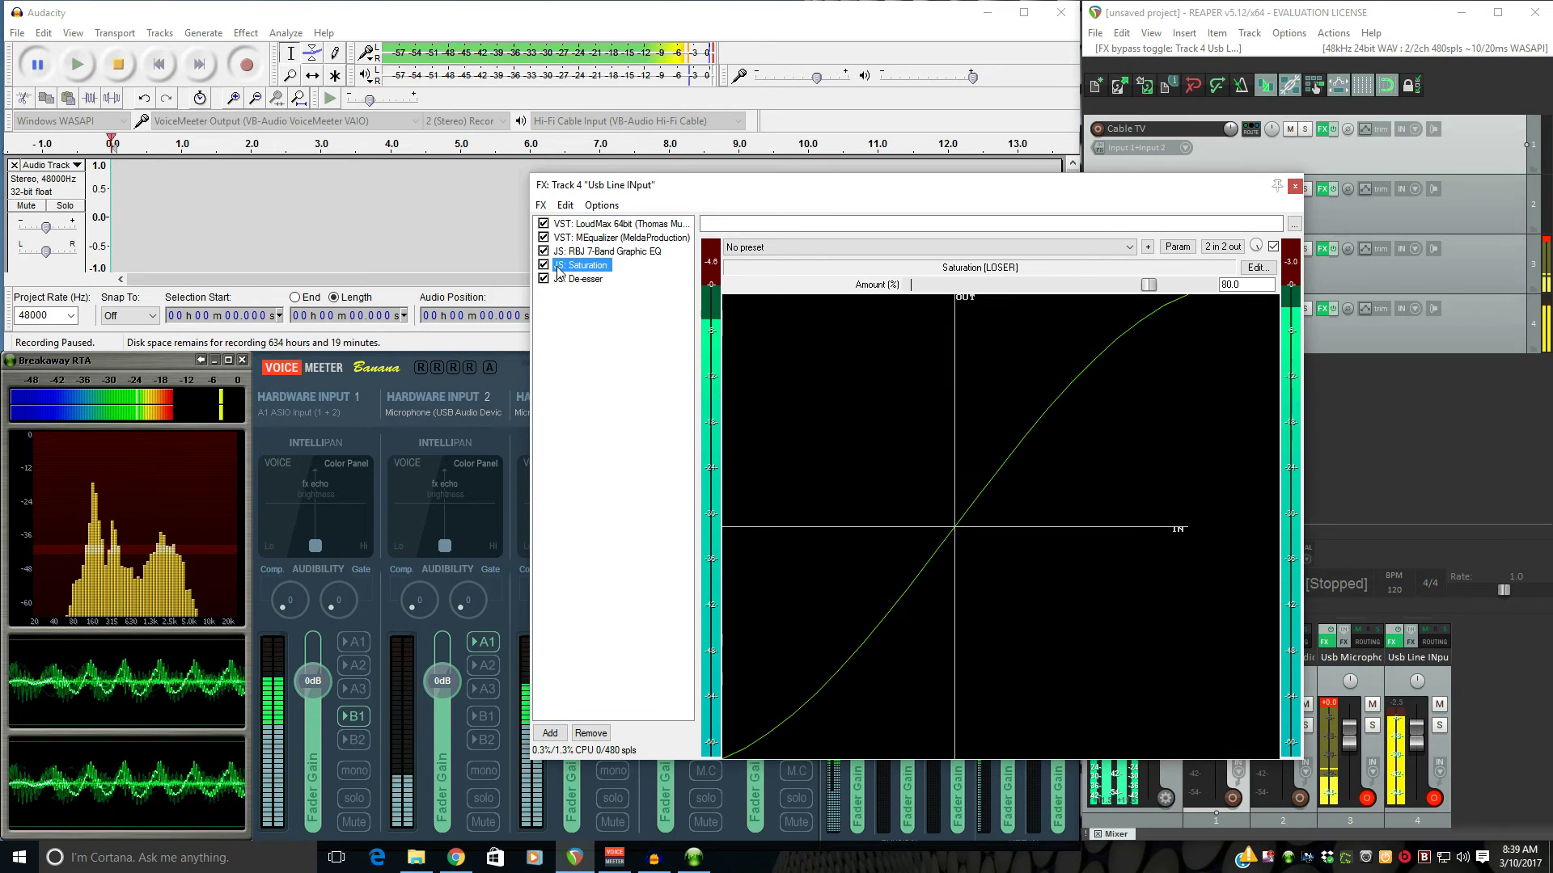
left_click(543, 267)
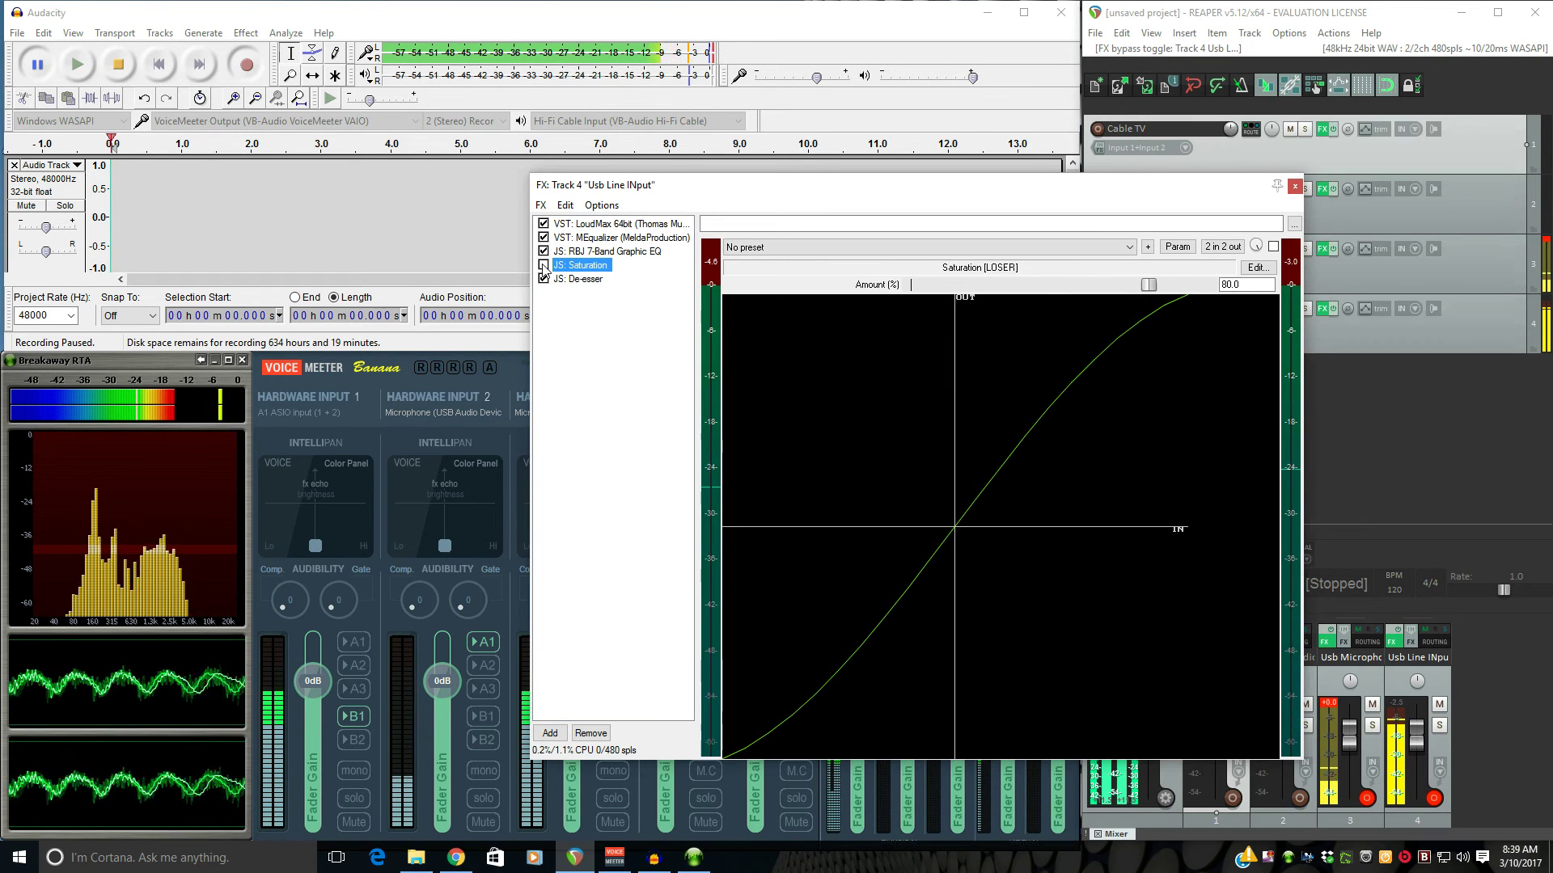
left_click(544, 266)
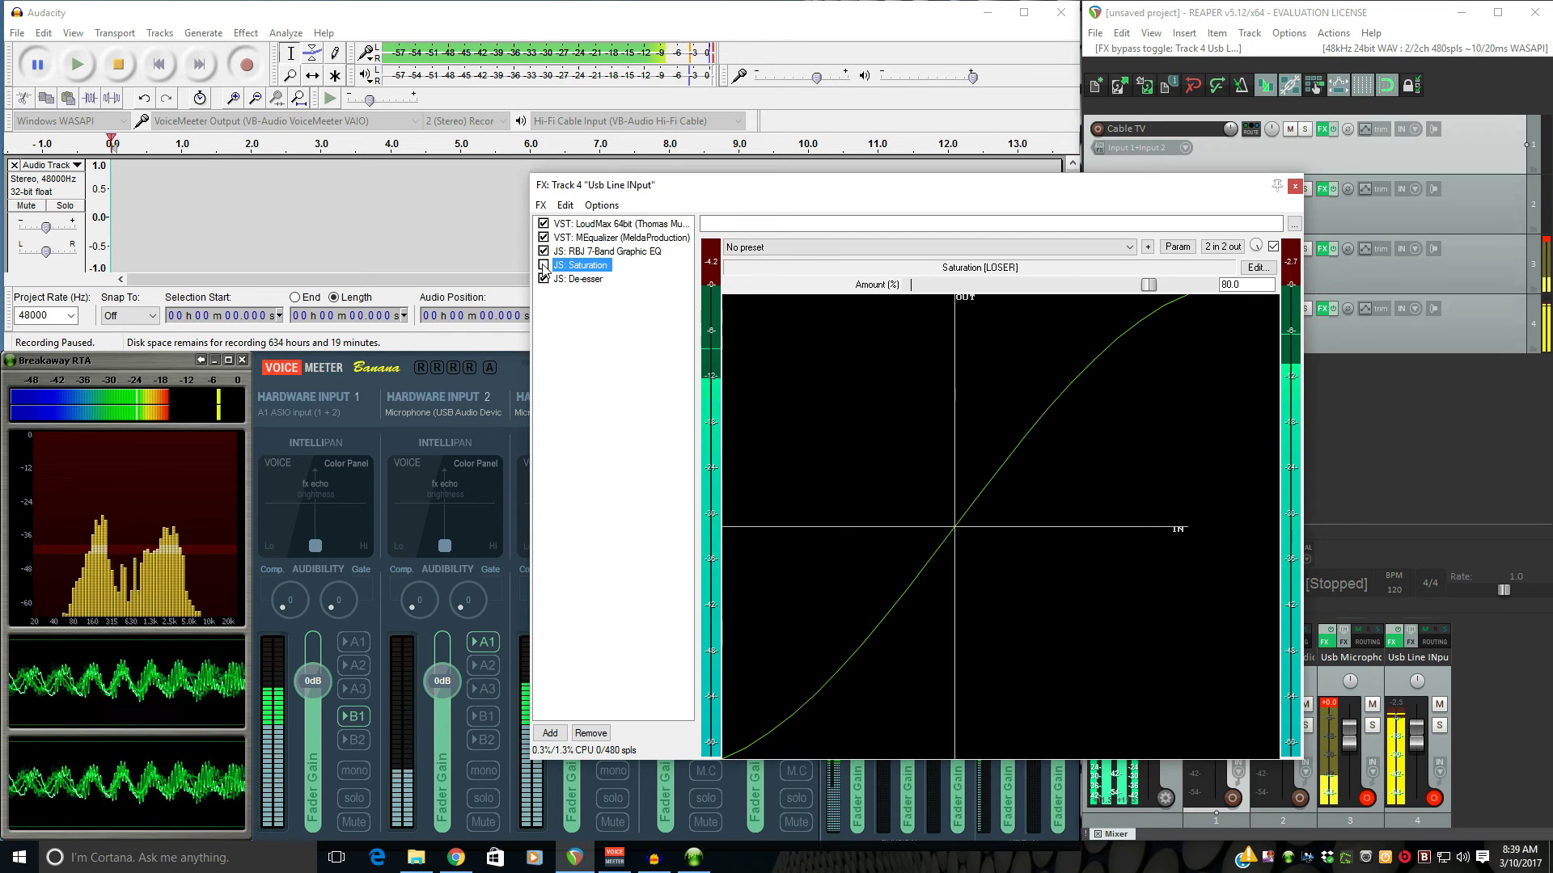
left_click(543, 266)
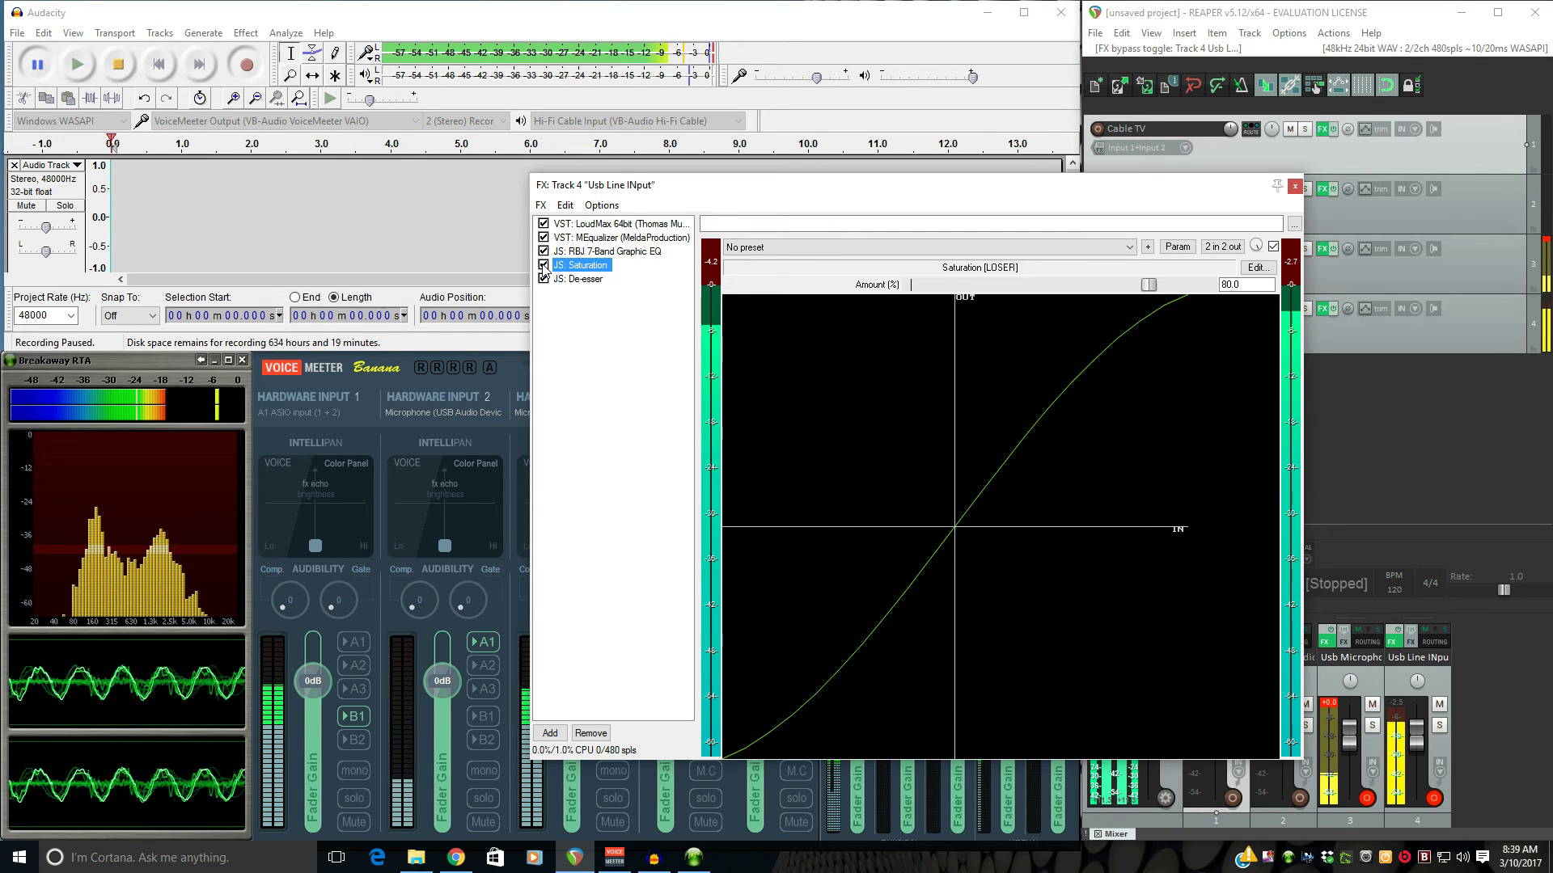
Close the Usb Line INput FX chain, disarm the track, and check the WASAPI 48kHz/480-sample device settings.
left_click(1294, 187)
left_click(1098, 308)
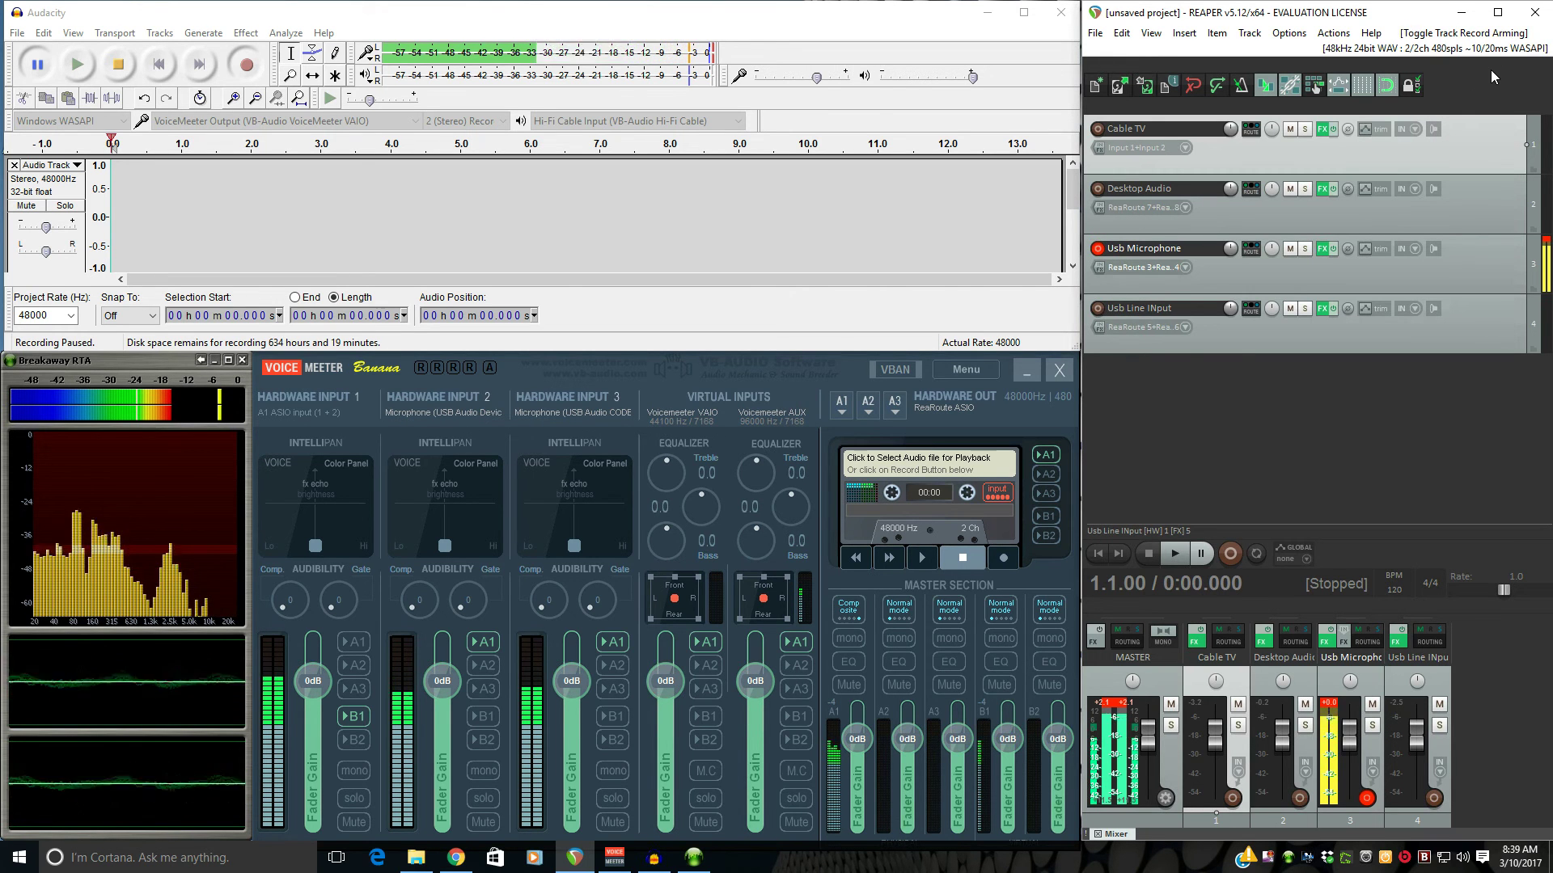
left_click(1498, 51)
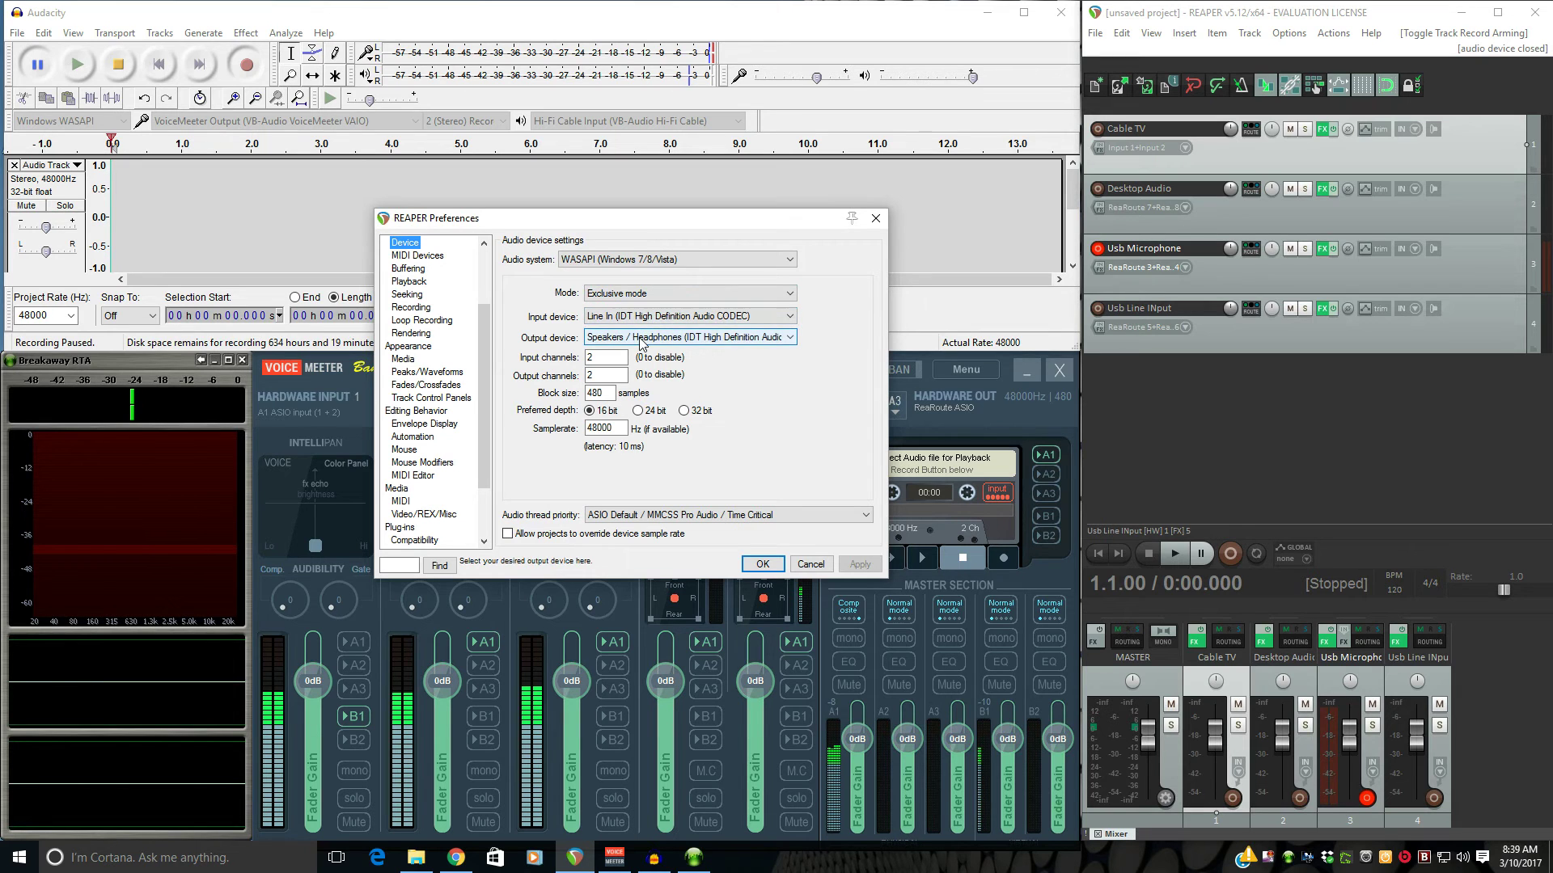
left_click(874, 218)
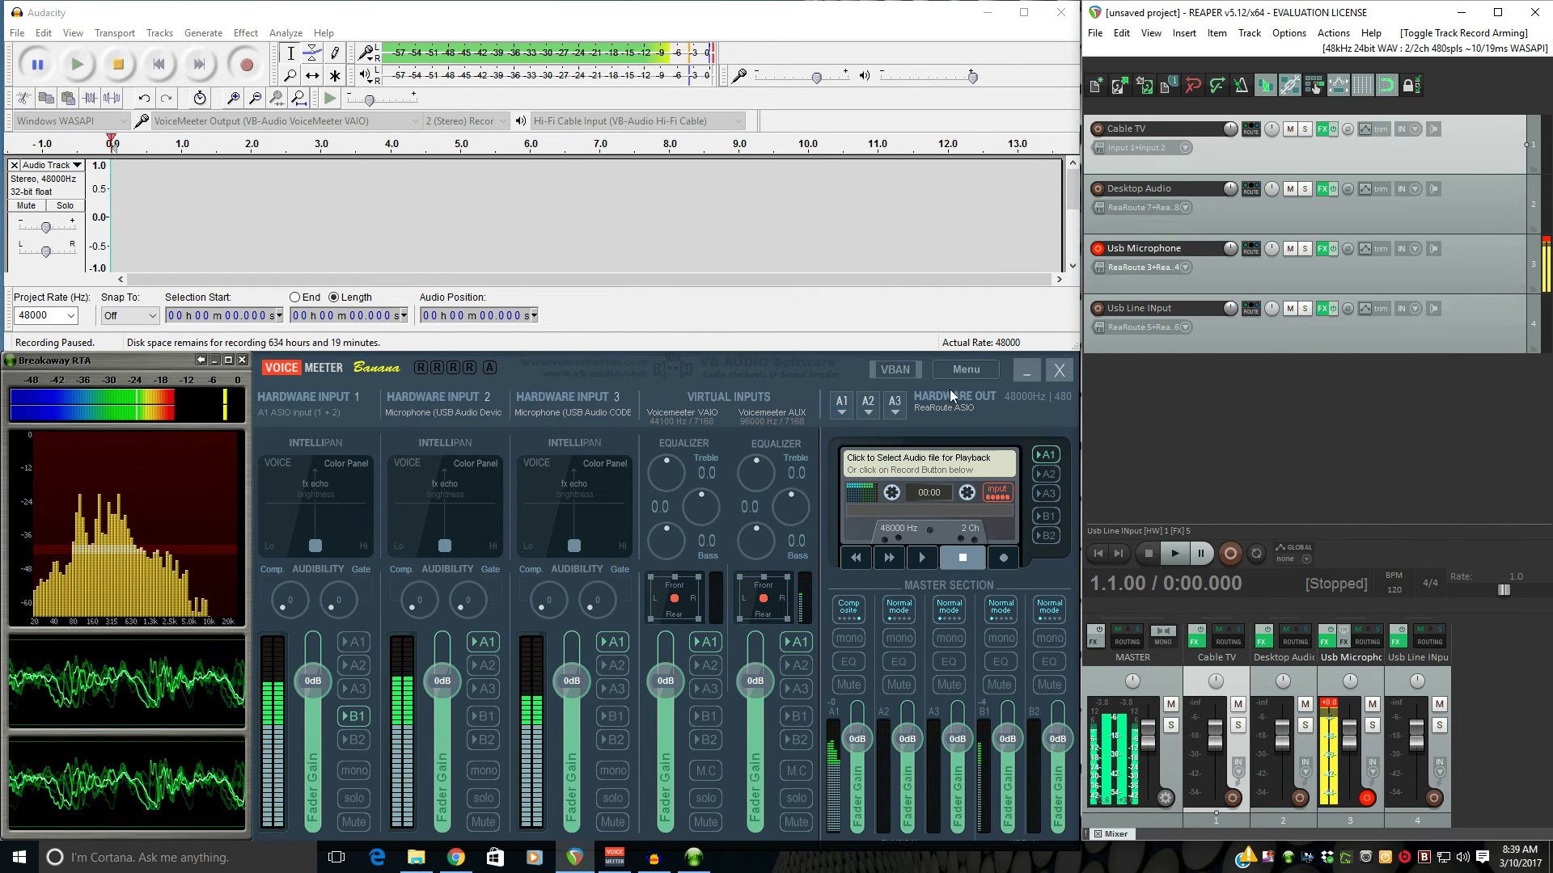
left_click(965, 370)
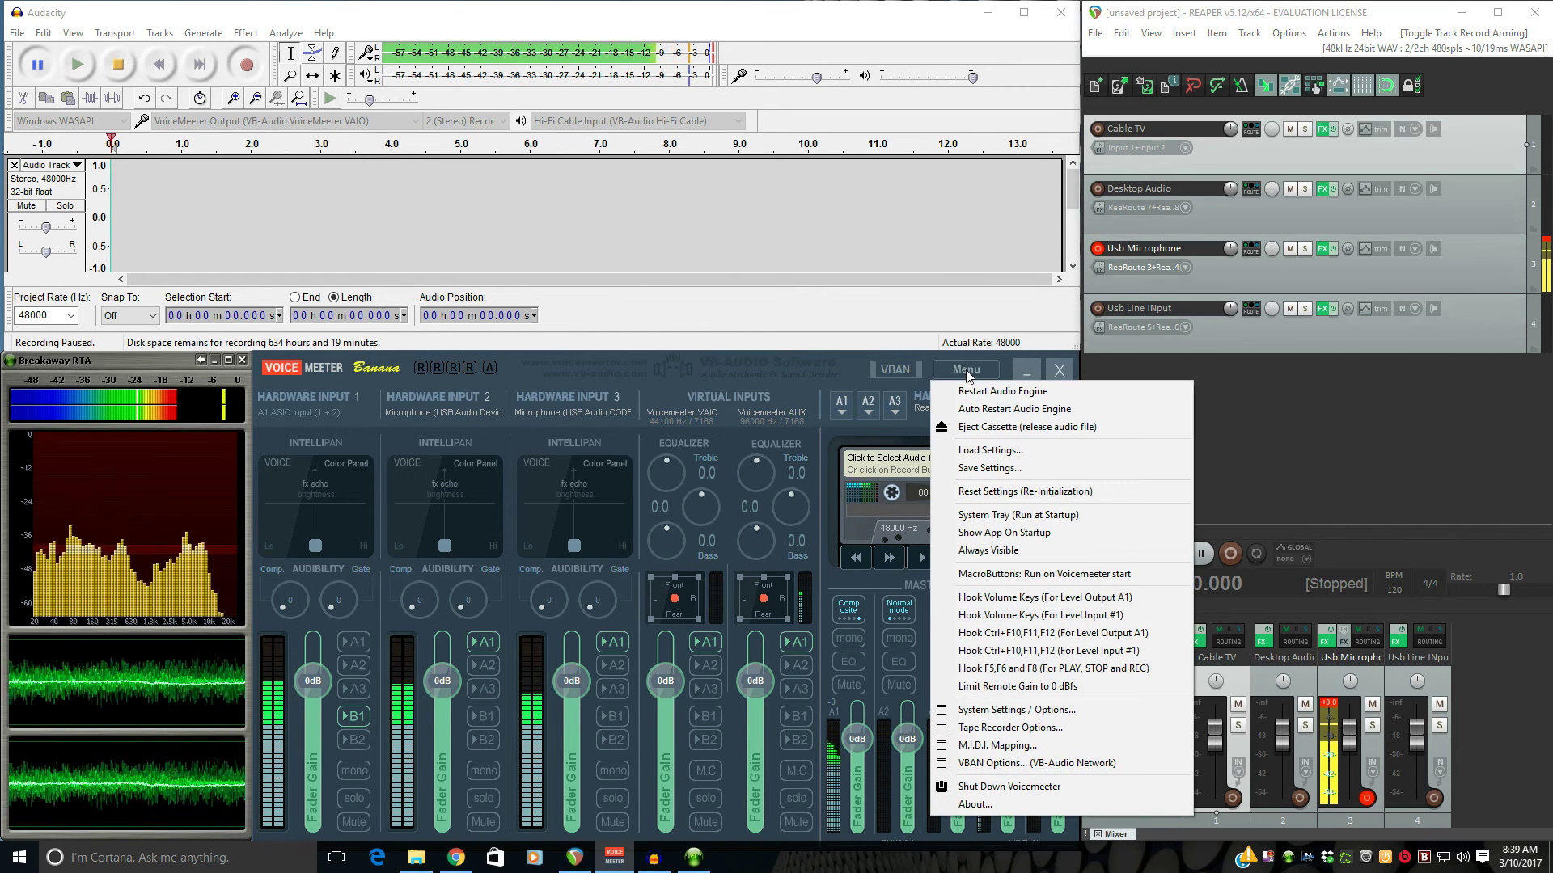
left_click(1007, 709)
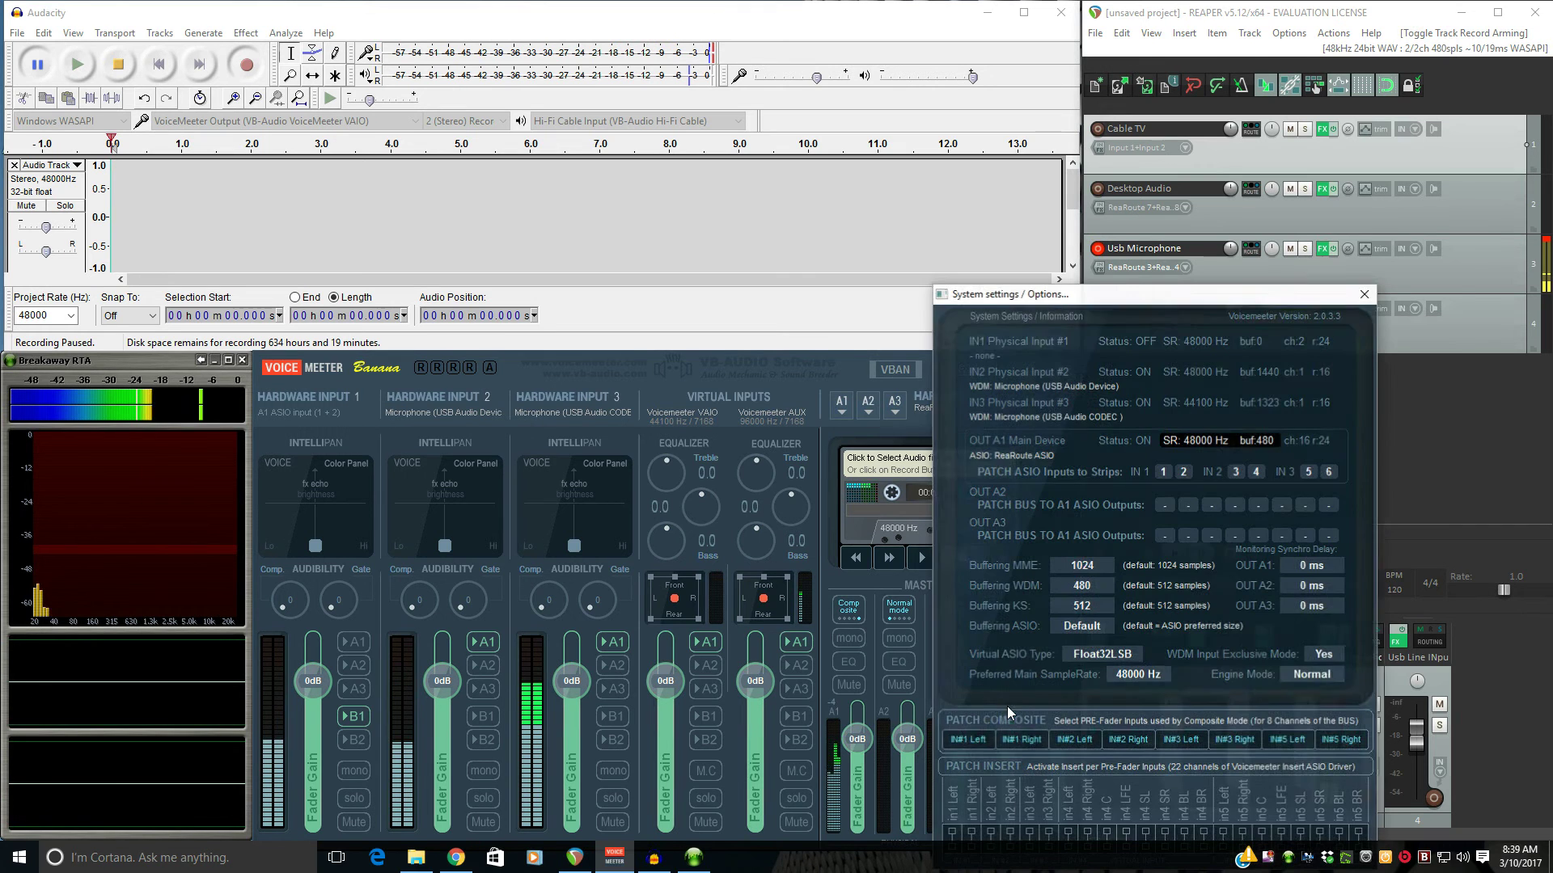
left_click_drag(1105, 298, 619, 15)
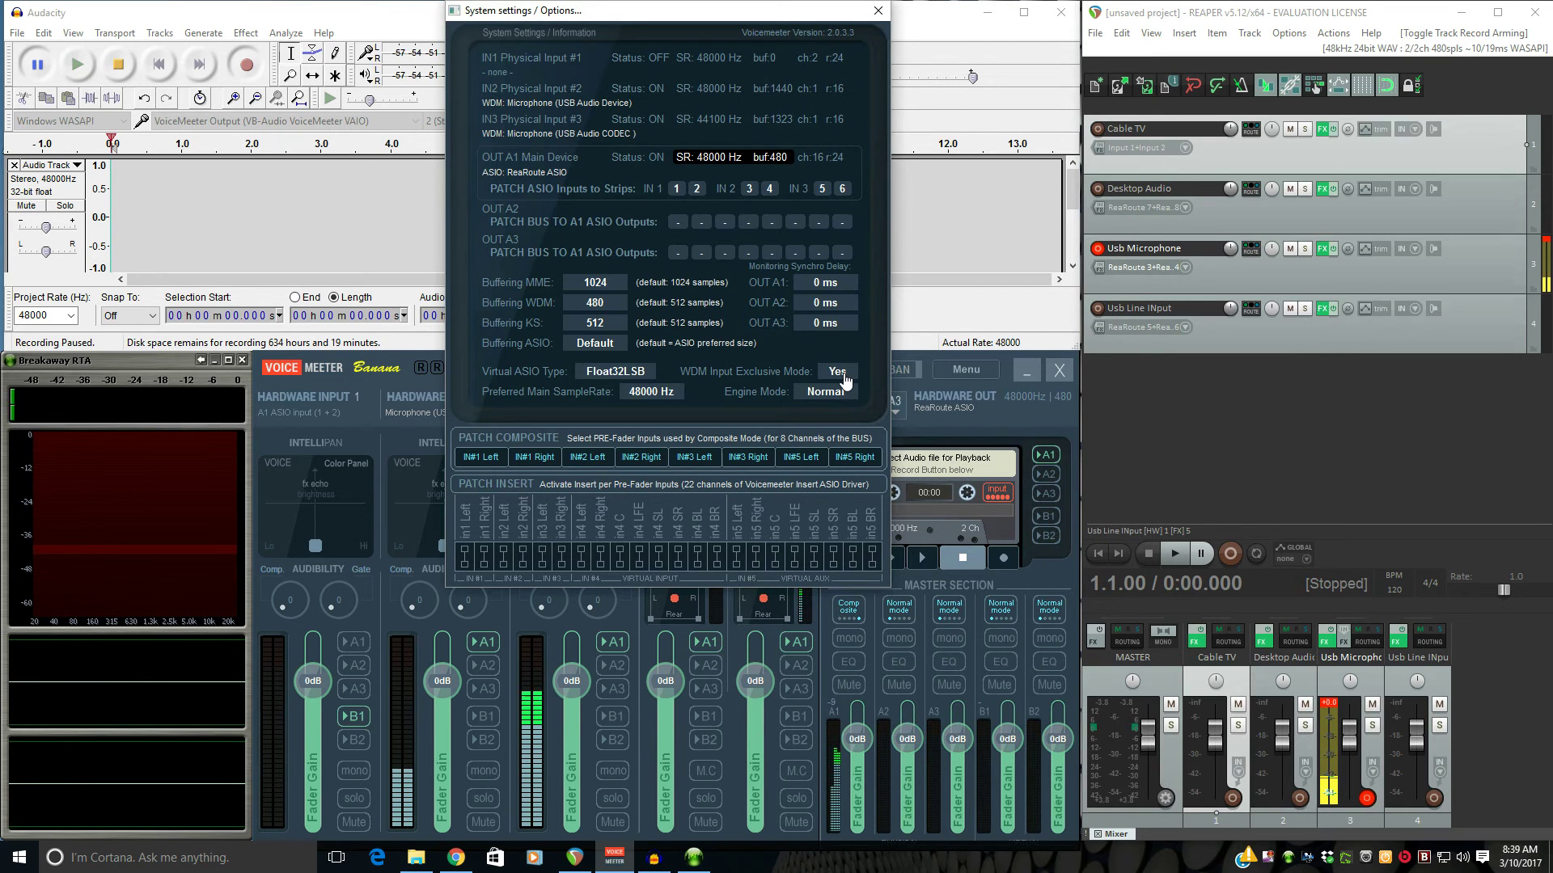
left_click(878, 12)
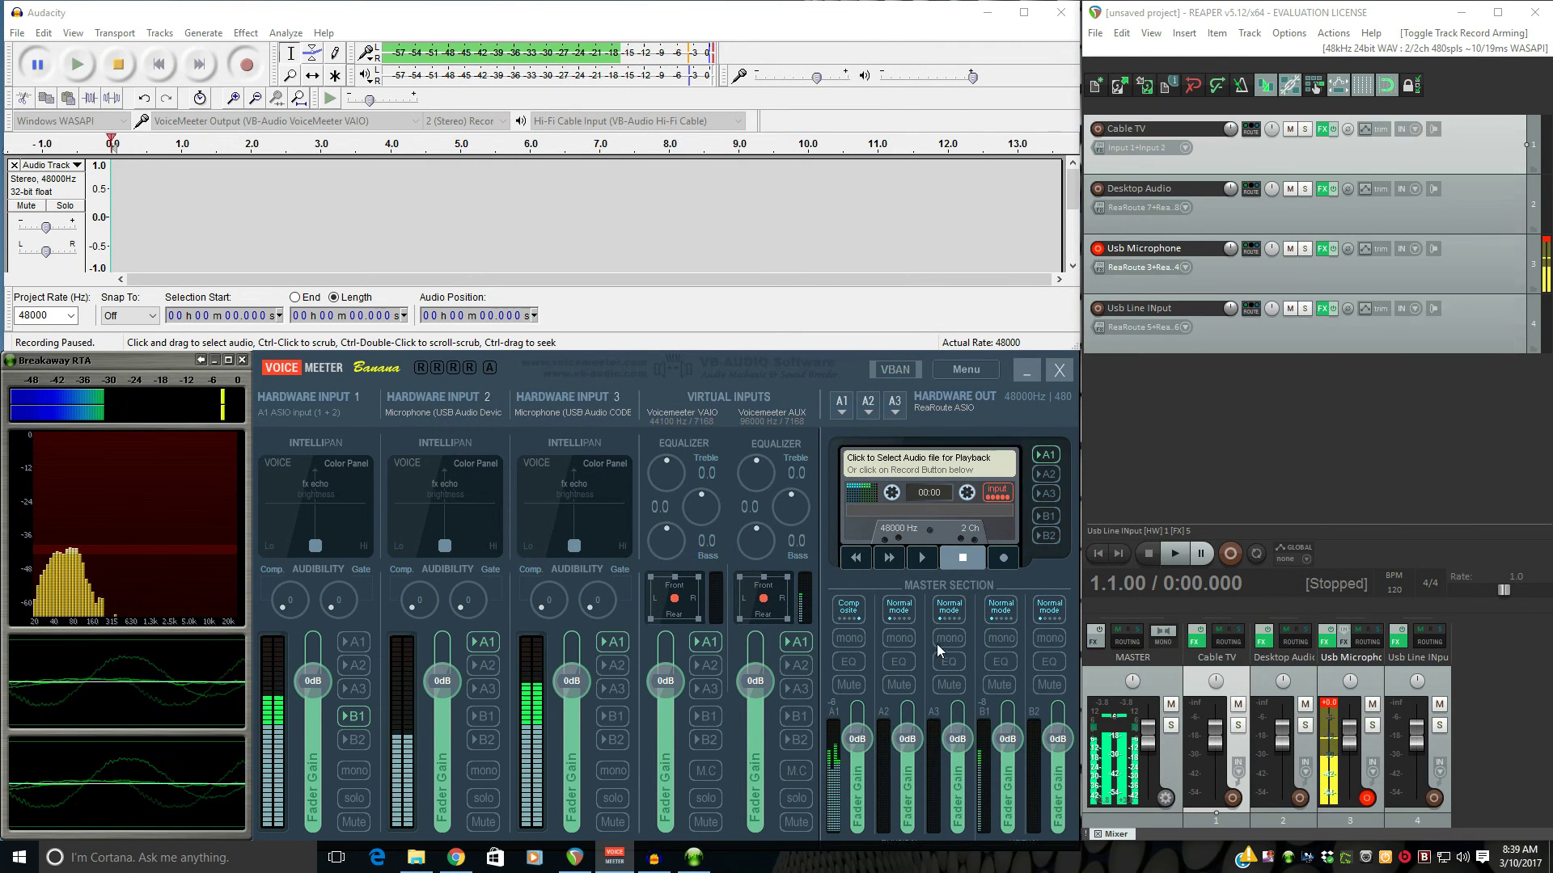